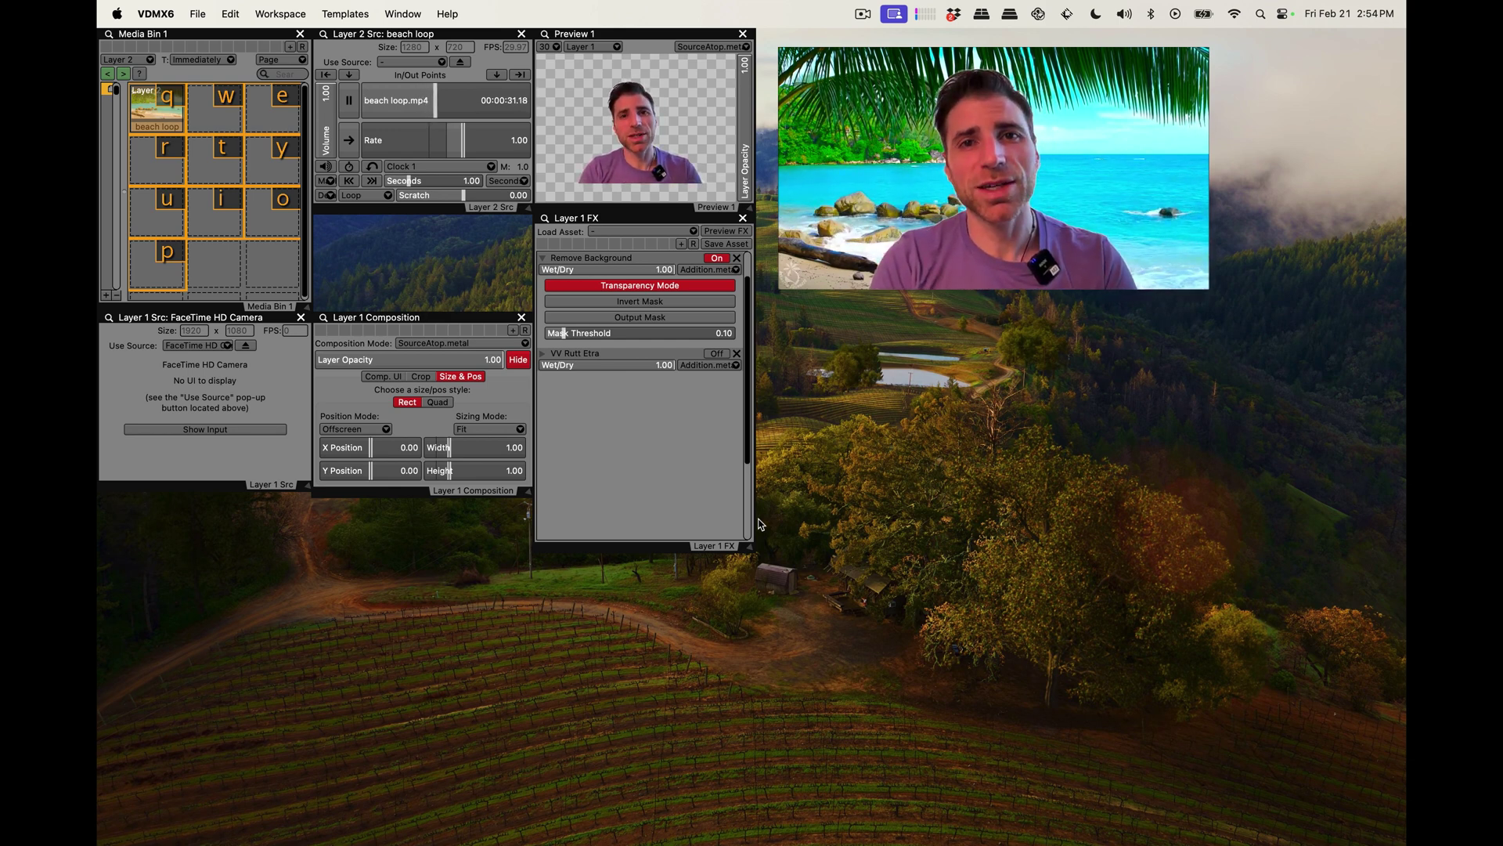
# Switch off Remove Background on the webcam layer and search the asset library for 'remove backg'
pyautogui.click(726, 261)
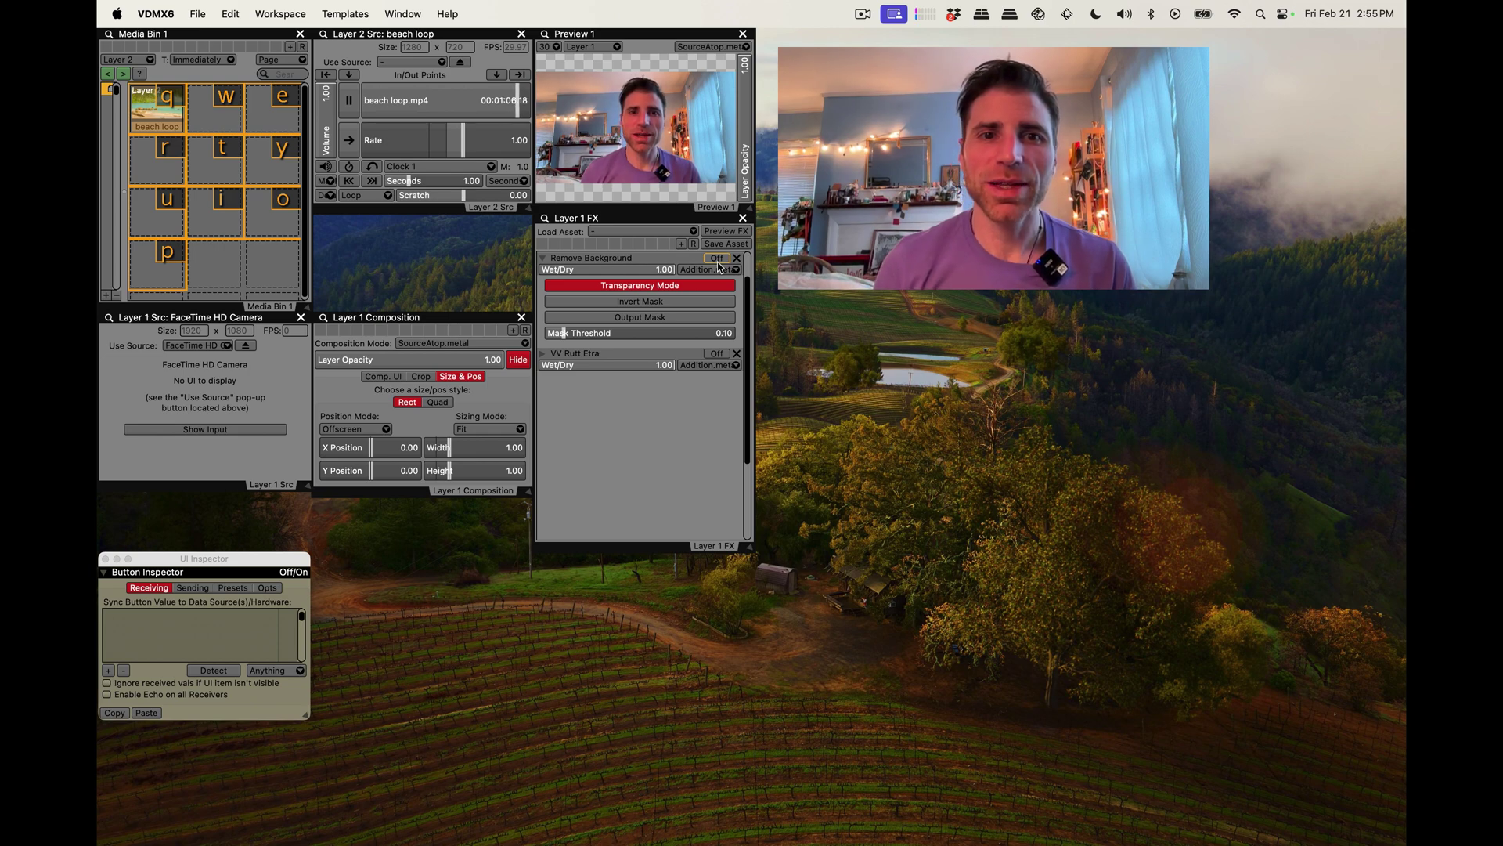
pyautogui.press('super+i')
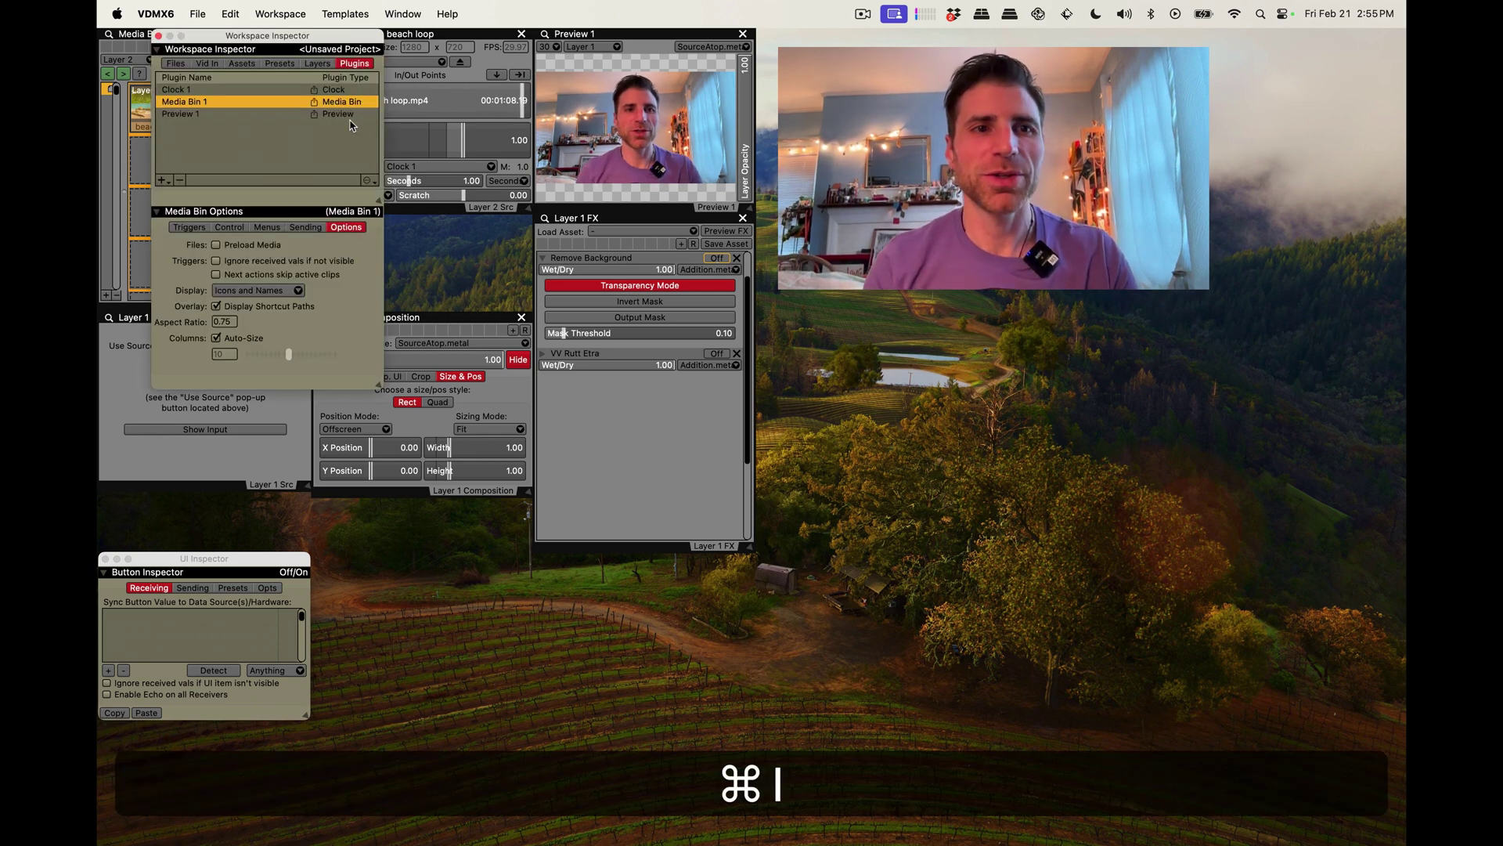
pyautogui.click(242, 63)
pyautogui.doubleClick(297, 93)
pyautogui.write('remov')
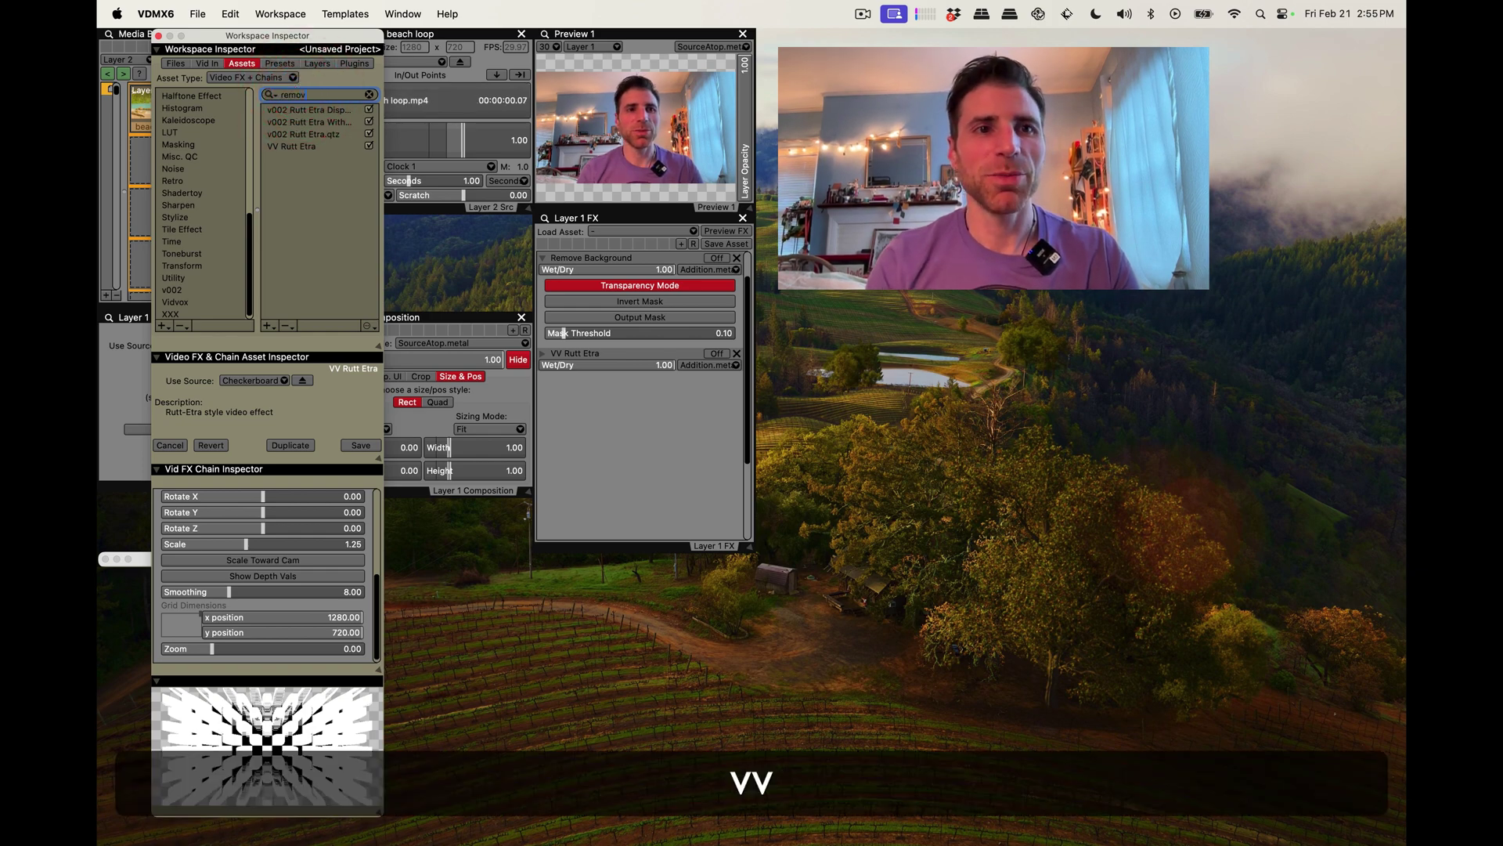
pyautogui.write('e backg')
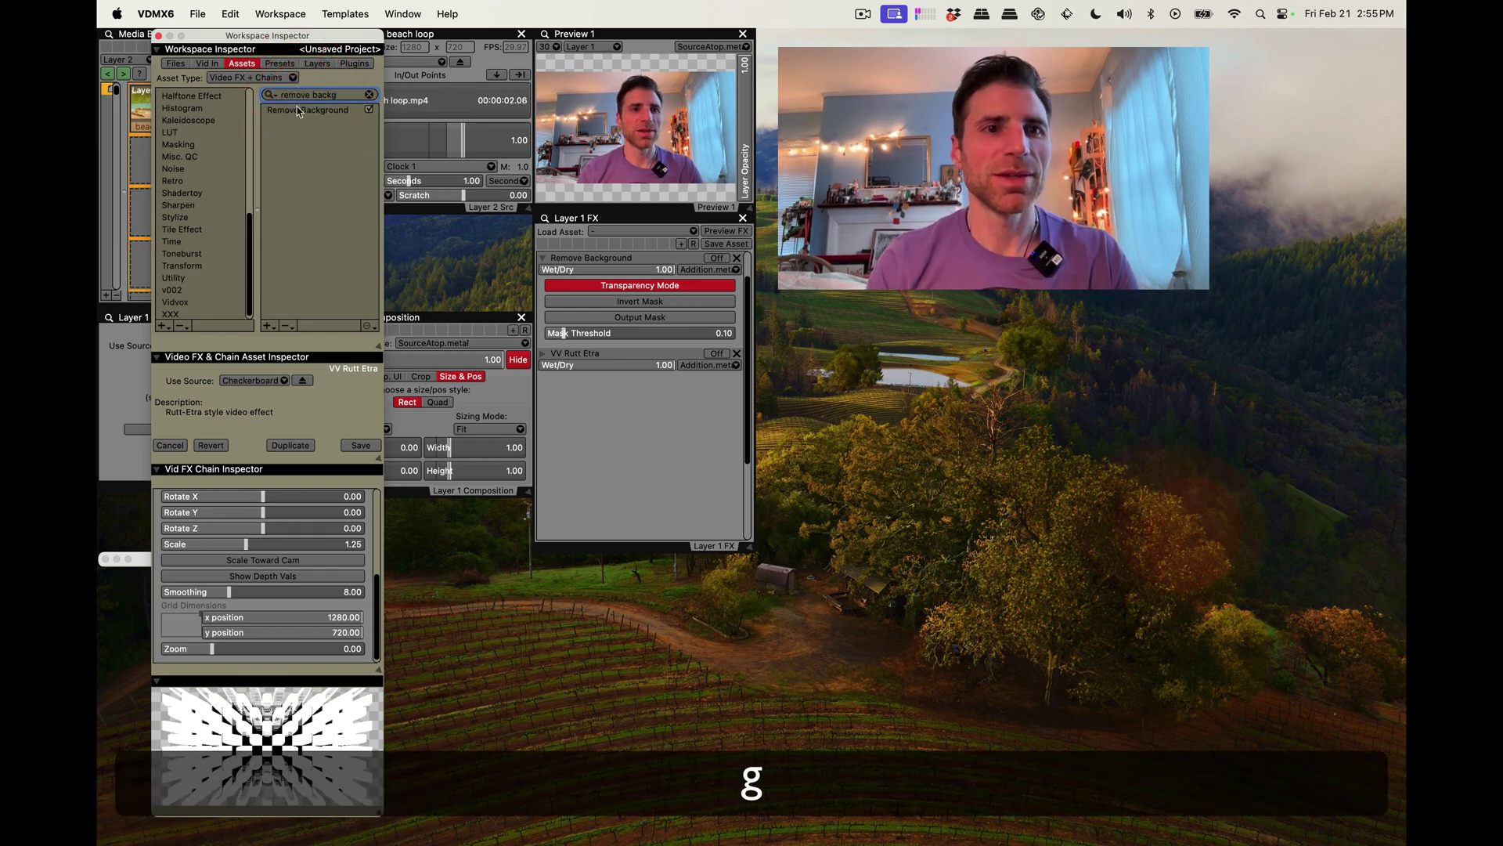
pyautogui.click(297, 109)
# Drag Remove Background from the Stylize category into Layer 1's effects
pyautogui.tripleClick(335, 93)
pyautogui.press('BackSpace')
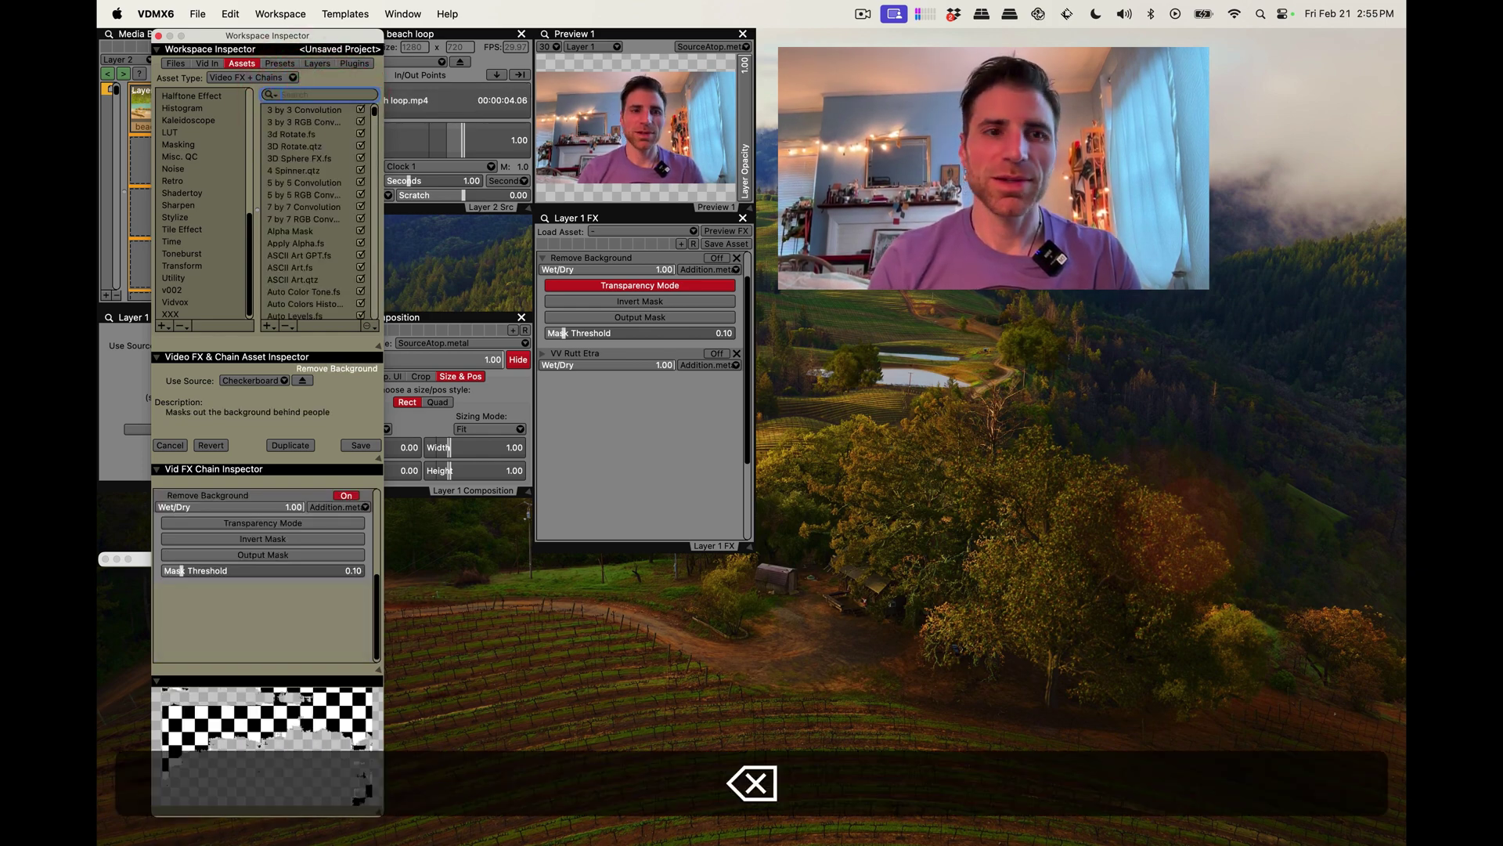
pyautogui.scroll(-1, 176, 250)
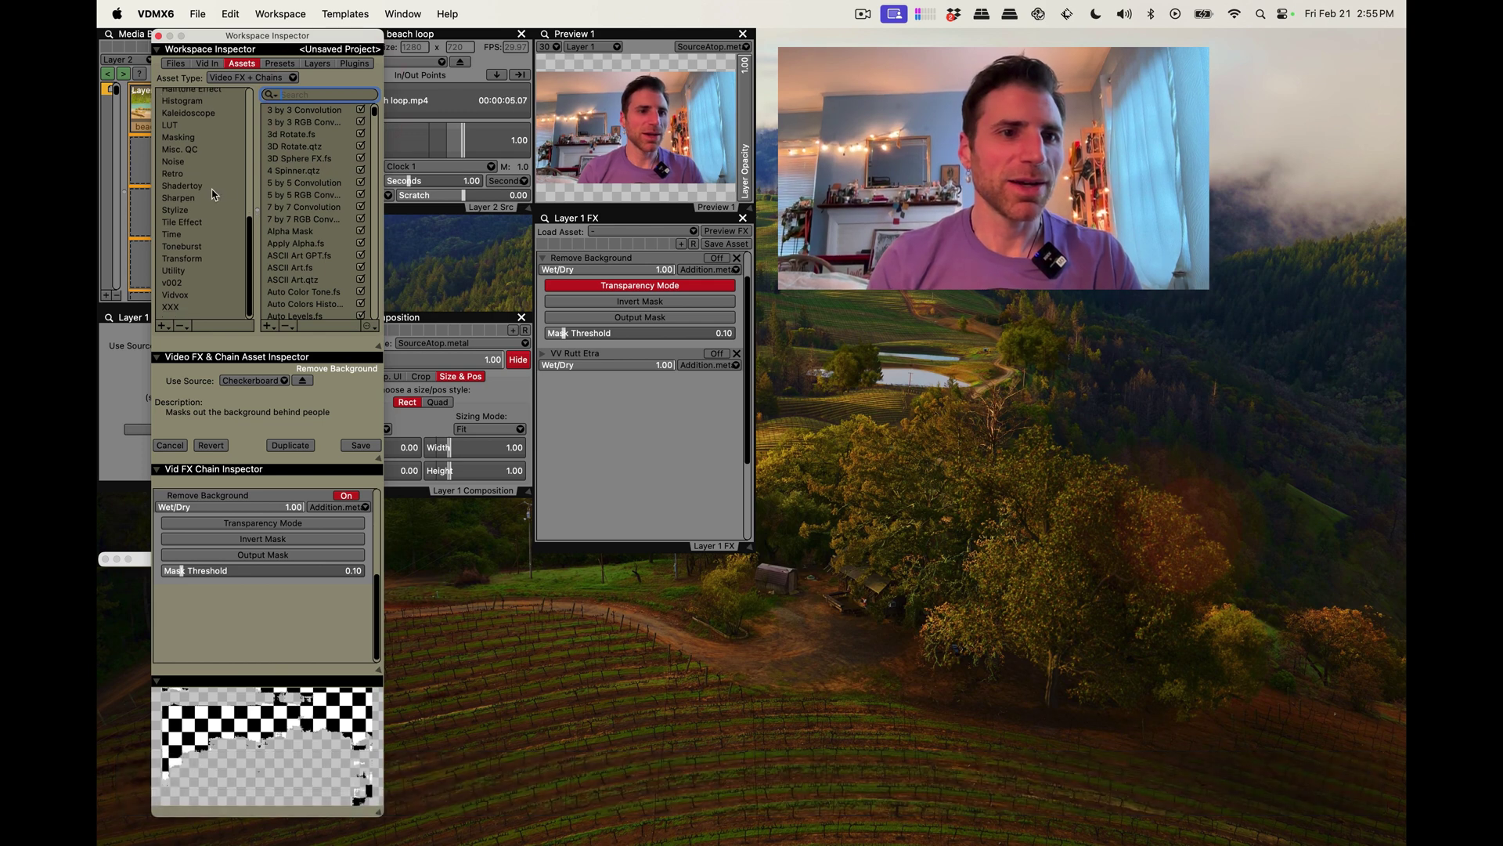
pyautogui.click(184, 218)
pyautogui.press('super+i')
pyautogui.moveTo(313, 263); pyautogui.dragTo(620, 252)
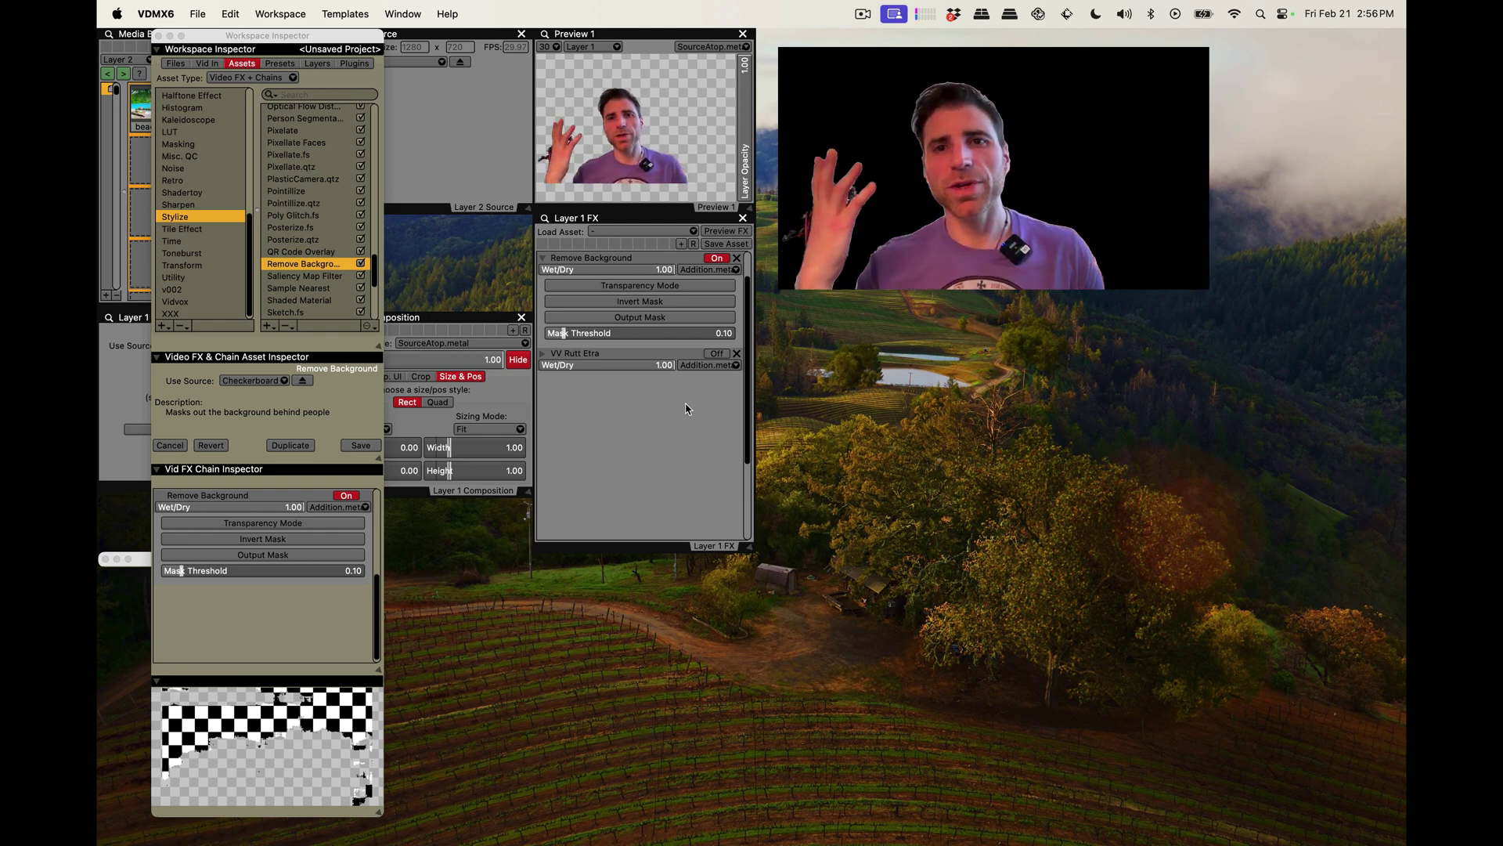
# Turn on Transparency Mode, then enable Output Mask and Invert Mask for a black-on-white silhouette
pyautogui.click(665, 288)
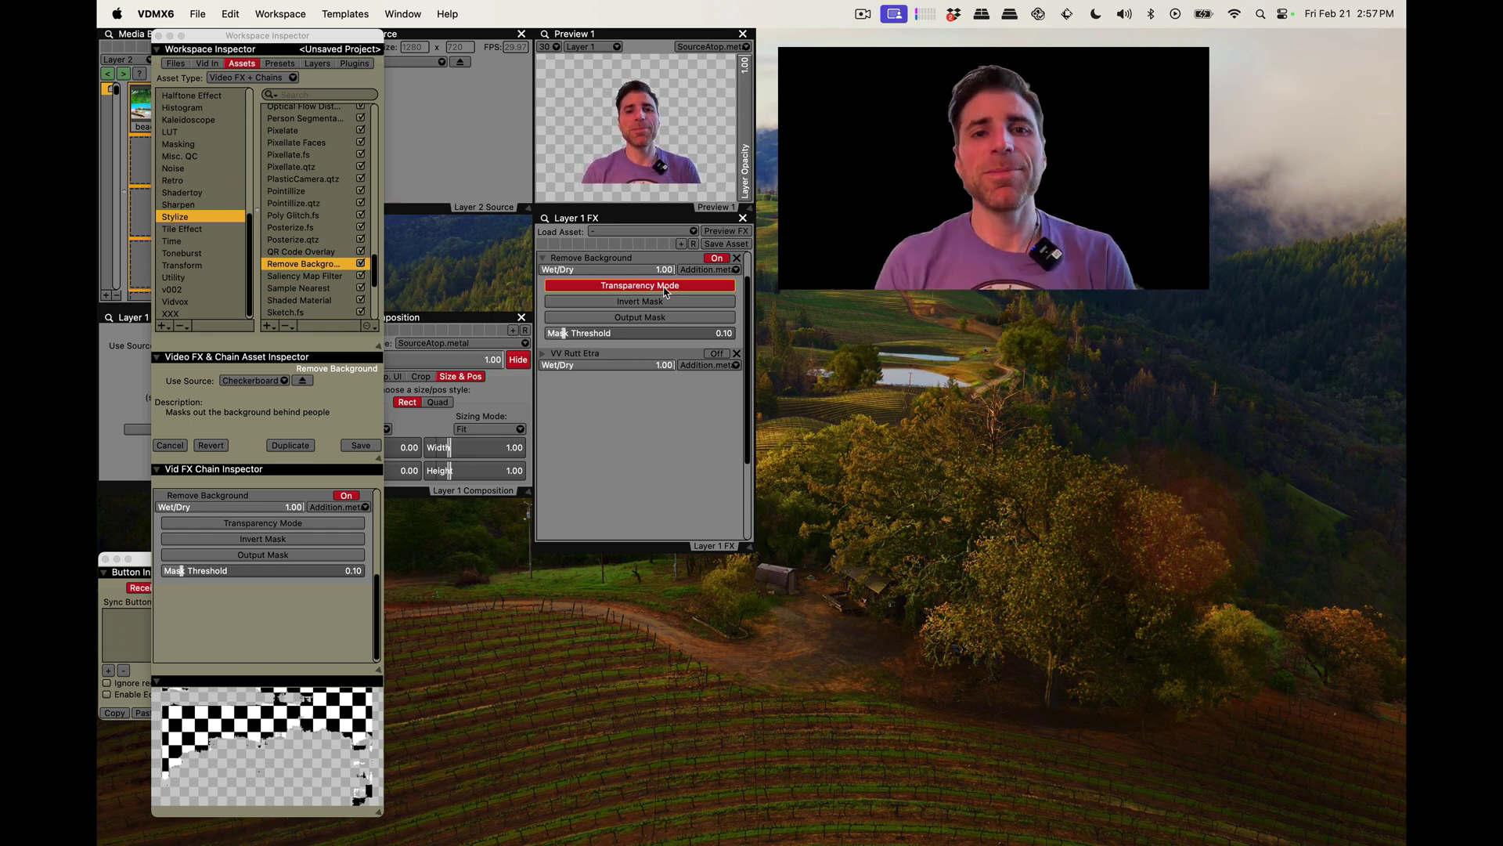
pyautogui.click(652, 303)
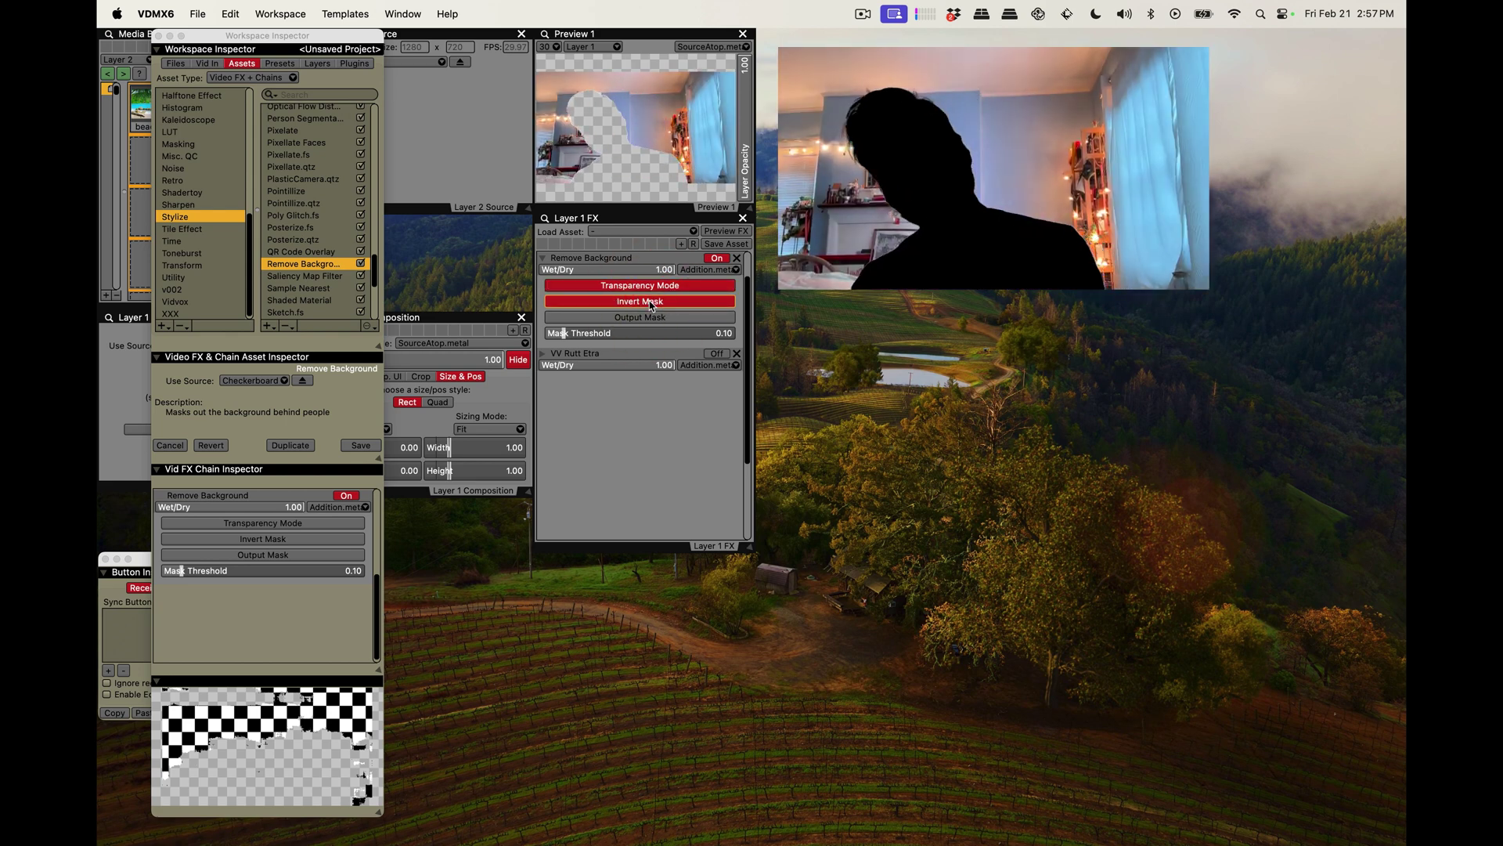
pyautogui.click(652, 303)
pyautogui.click(653, 318)
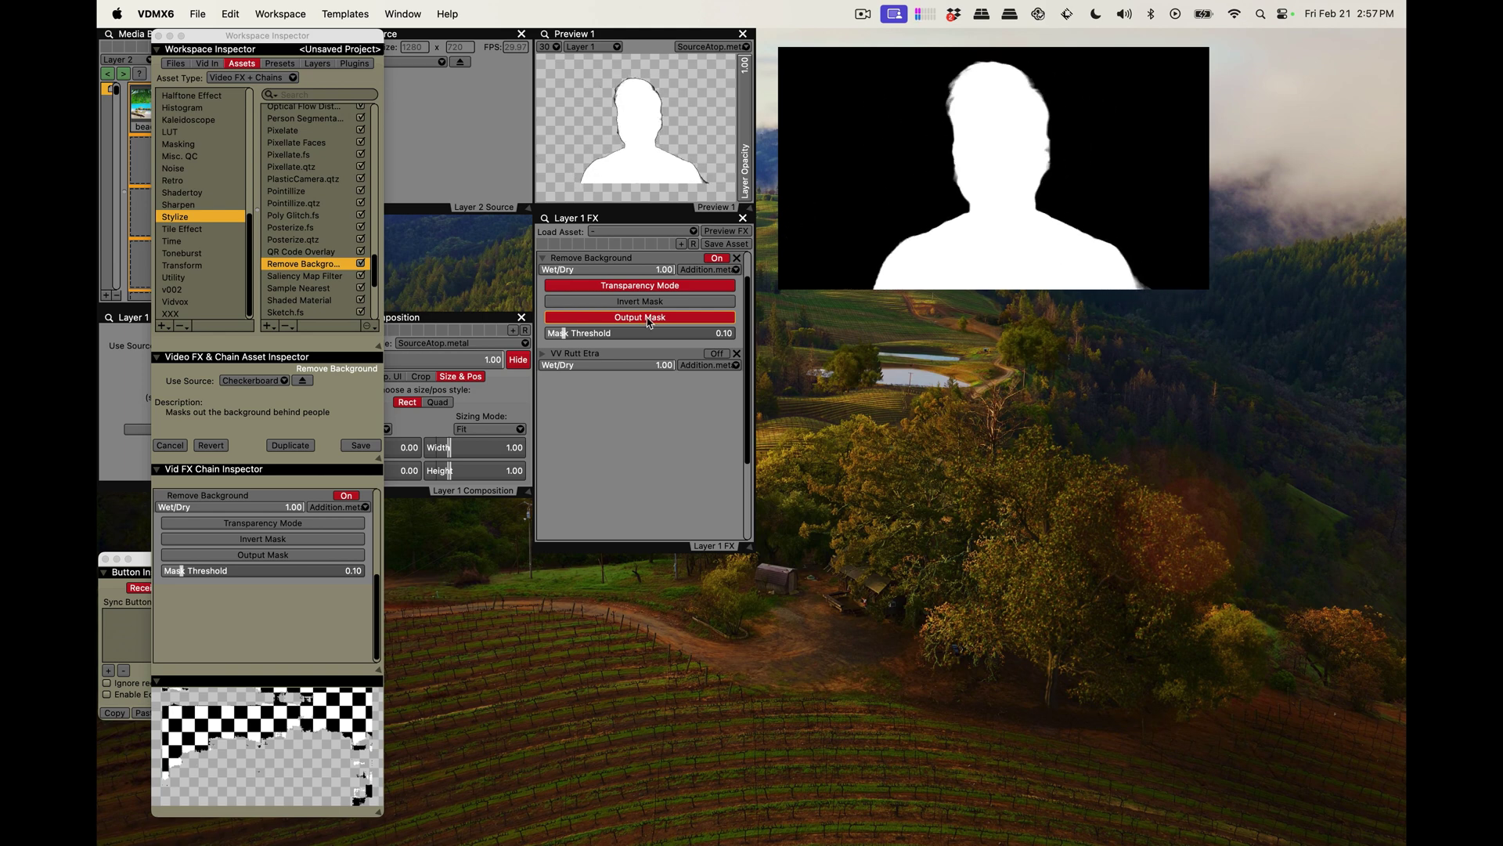
pyautogui.click(640, 303)
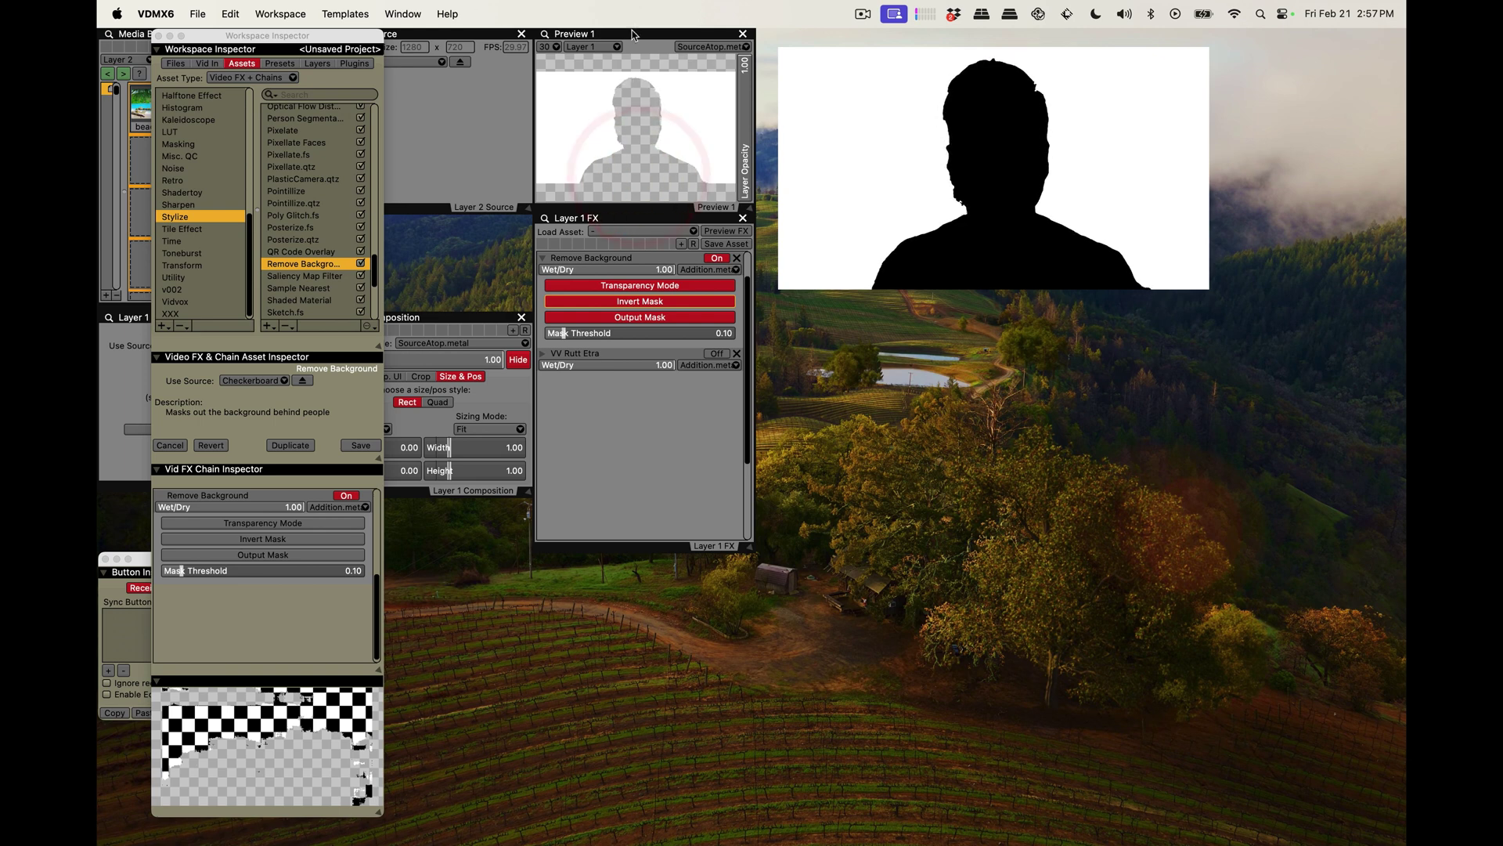
# Adjust Mask Threshold while checking the mask, ending at 0.67 with Output Mask off
pyautogui.moveTo(564, 334)
pyautogui.mouseDown()
pyautogui.moveTo(627, 343)
pyautogui.moveTo(539, 340)
pyautogui.mouseUp()
pyautogui.click(670, 318)
pyautogui.click(669, 318)
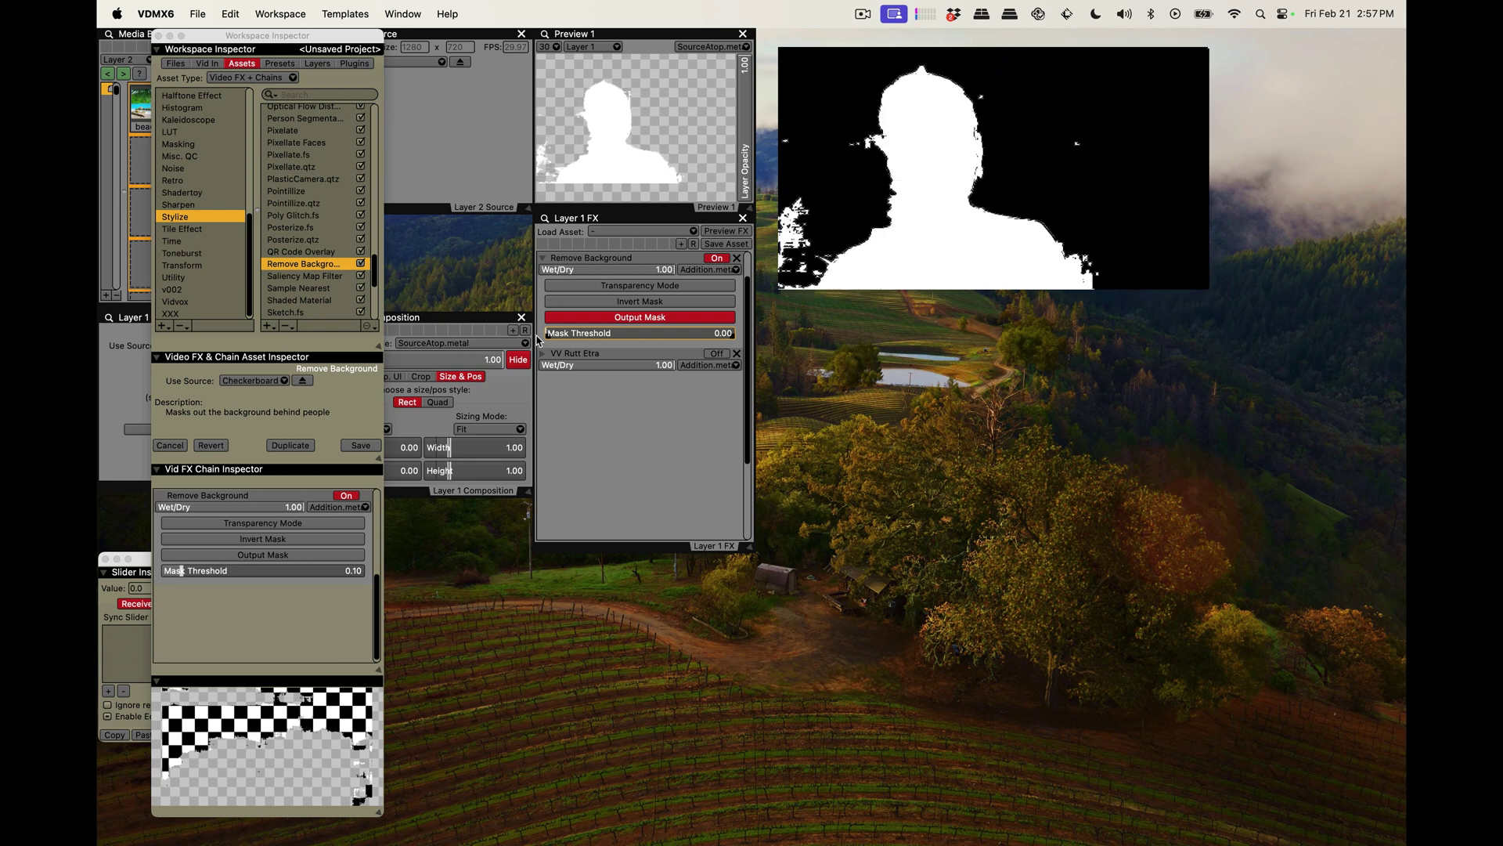
pyautogui.moveTo(538, 341); pyautogui.dragTo(703, 345)
pyautogui.click(670, 317)
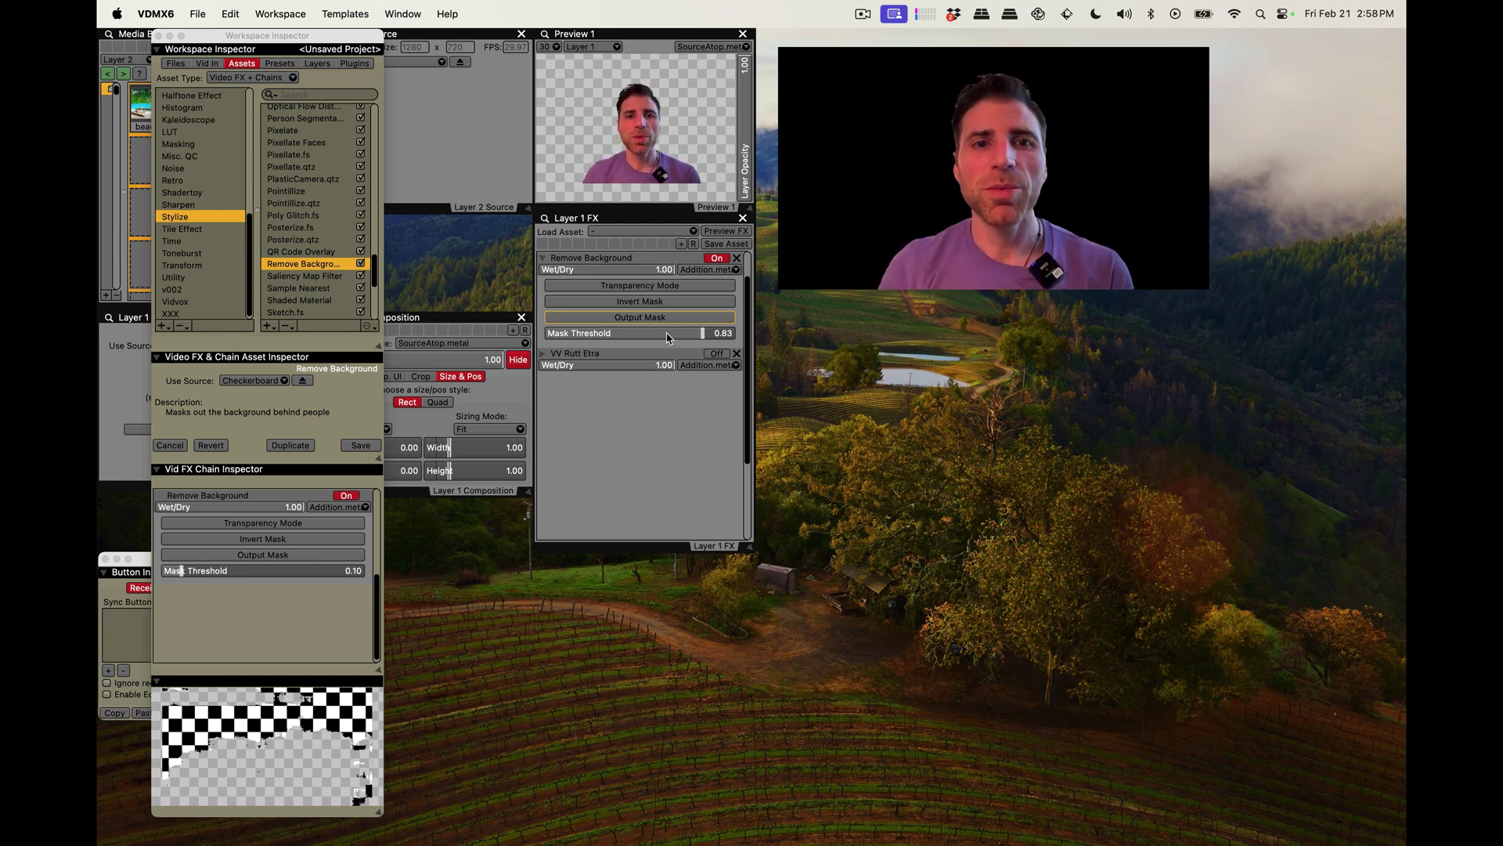
pyautogui.moveTo(667, 336)
pyautogui.mouseDown()
pyautogui.moveTo(624, 349)
pyautogui.moveTo(671, 356)
pyautogui.mouseUp()
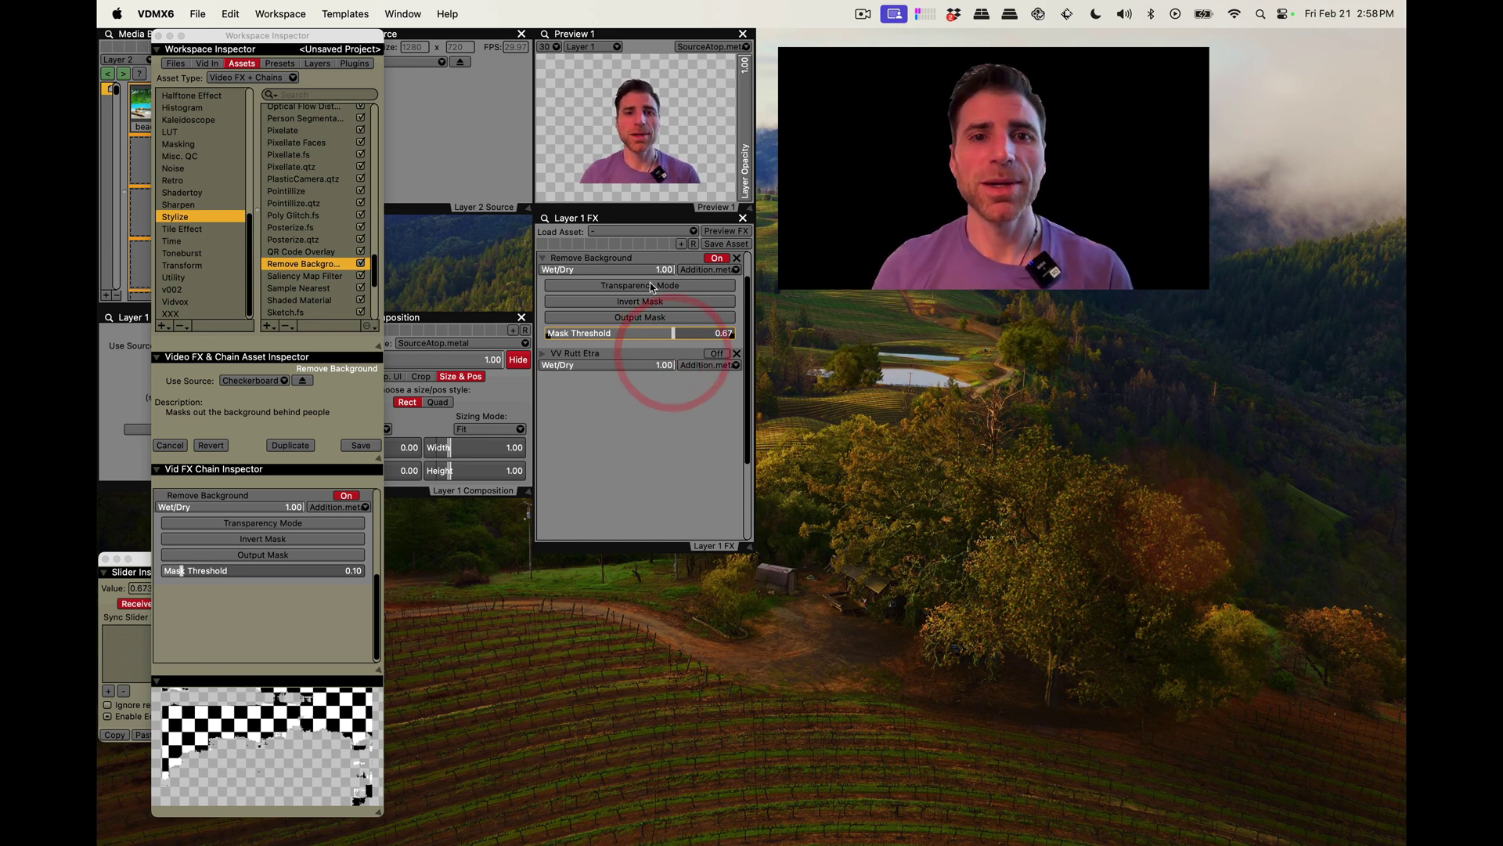
# Briefly switch Remove Background off to compare with the real room, then back on
pyautogui.click(716, 257)
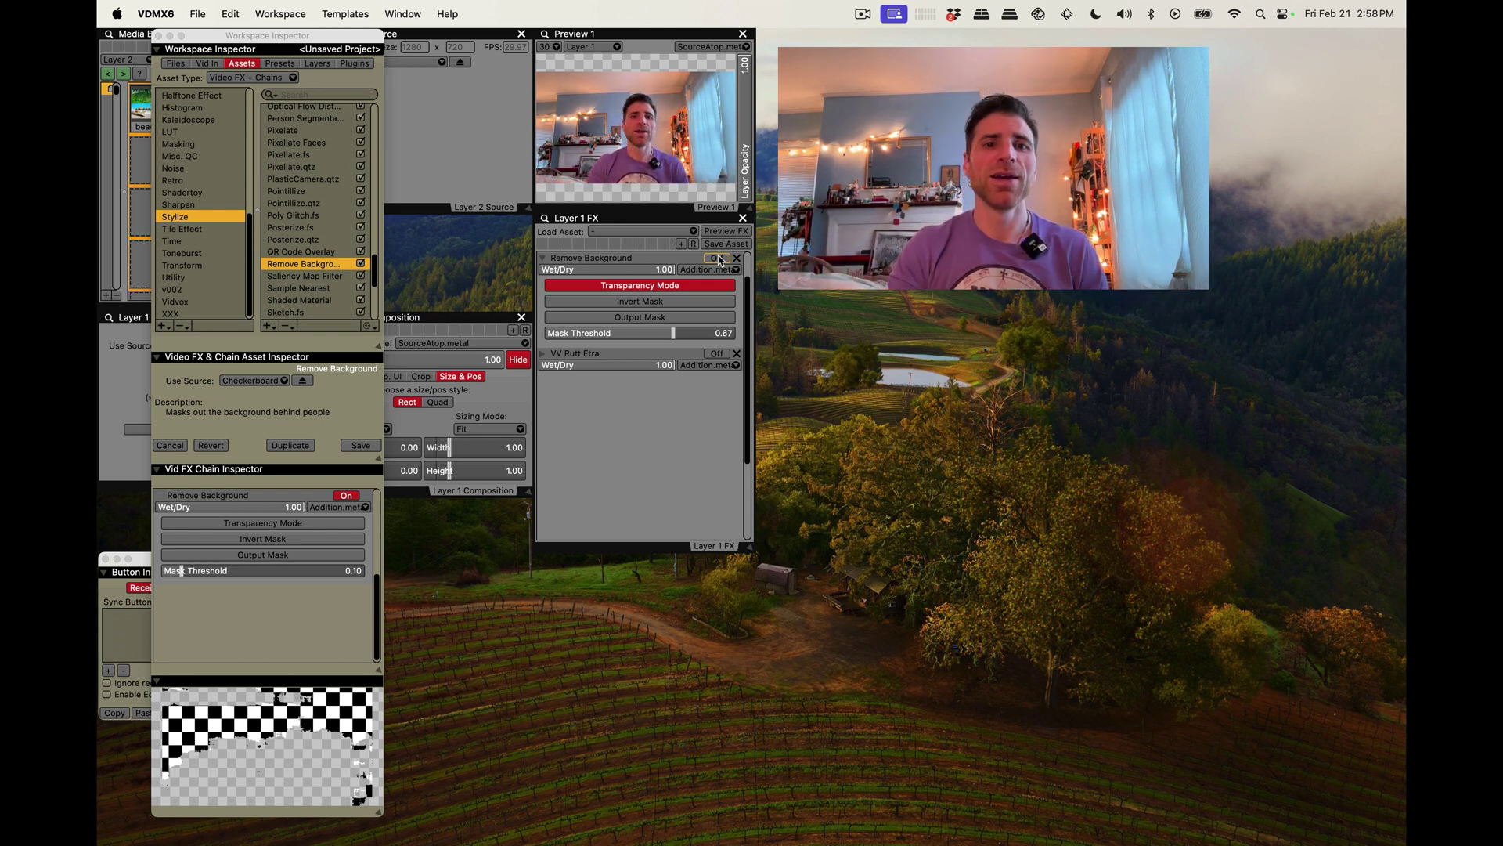
pyautogui.click(717, 259)
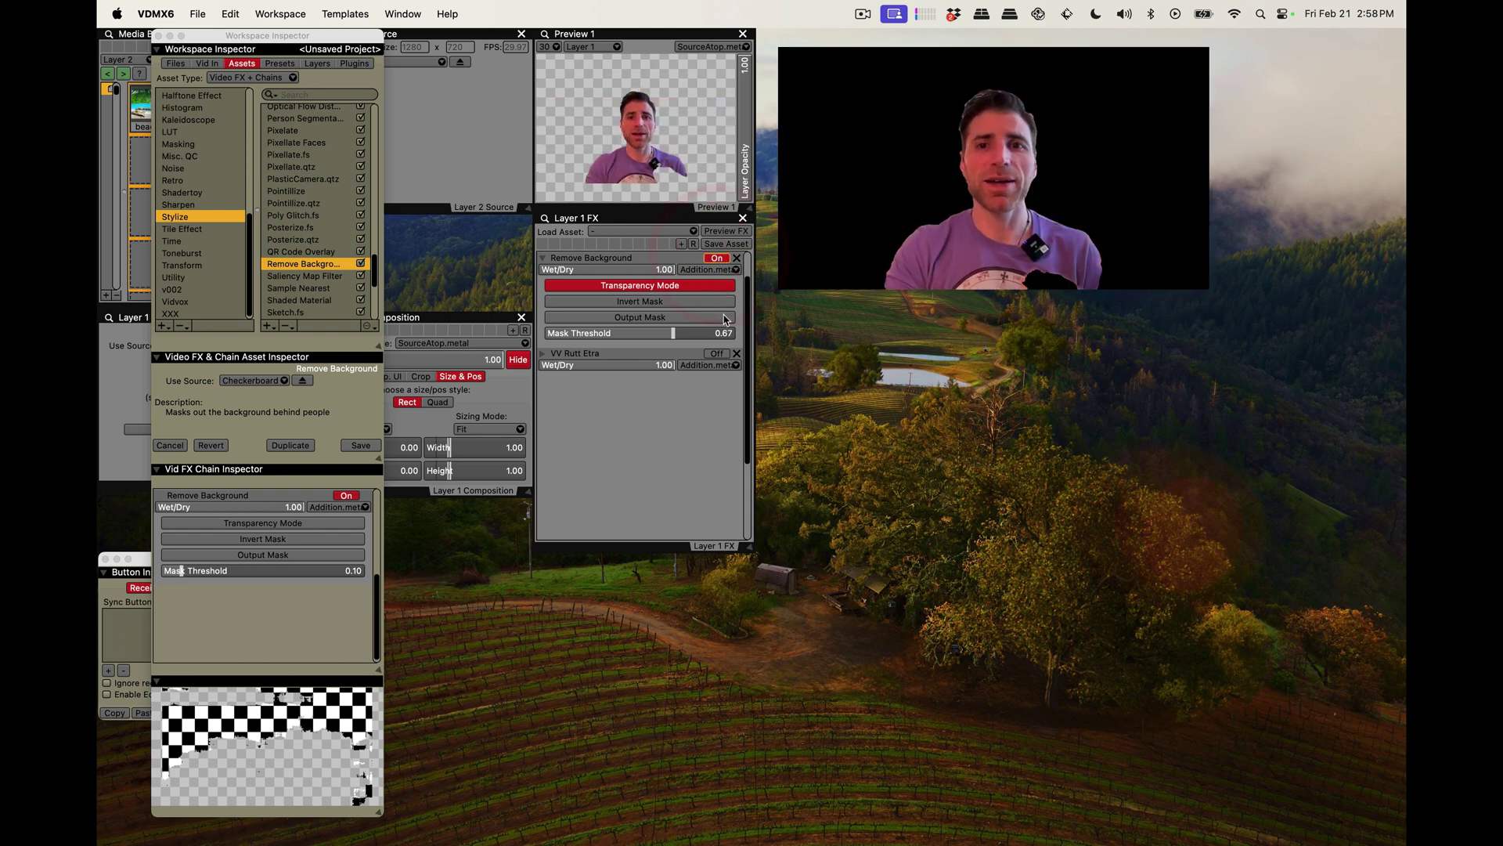
# Turn on VV Rutt Etra and drag its Grid Dimensions pad to shift the scanline grid
pyautogui.click(717, 354)
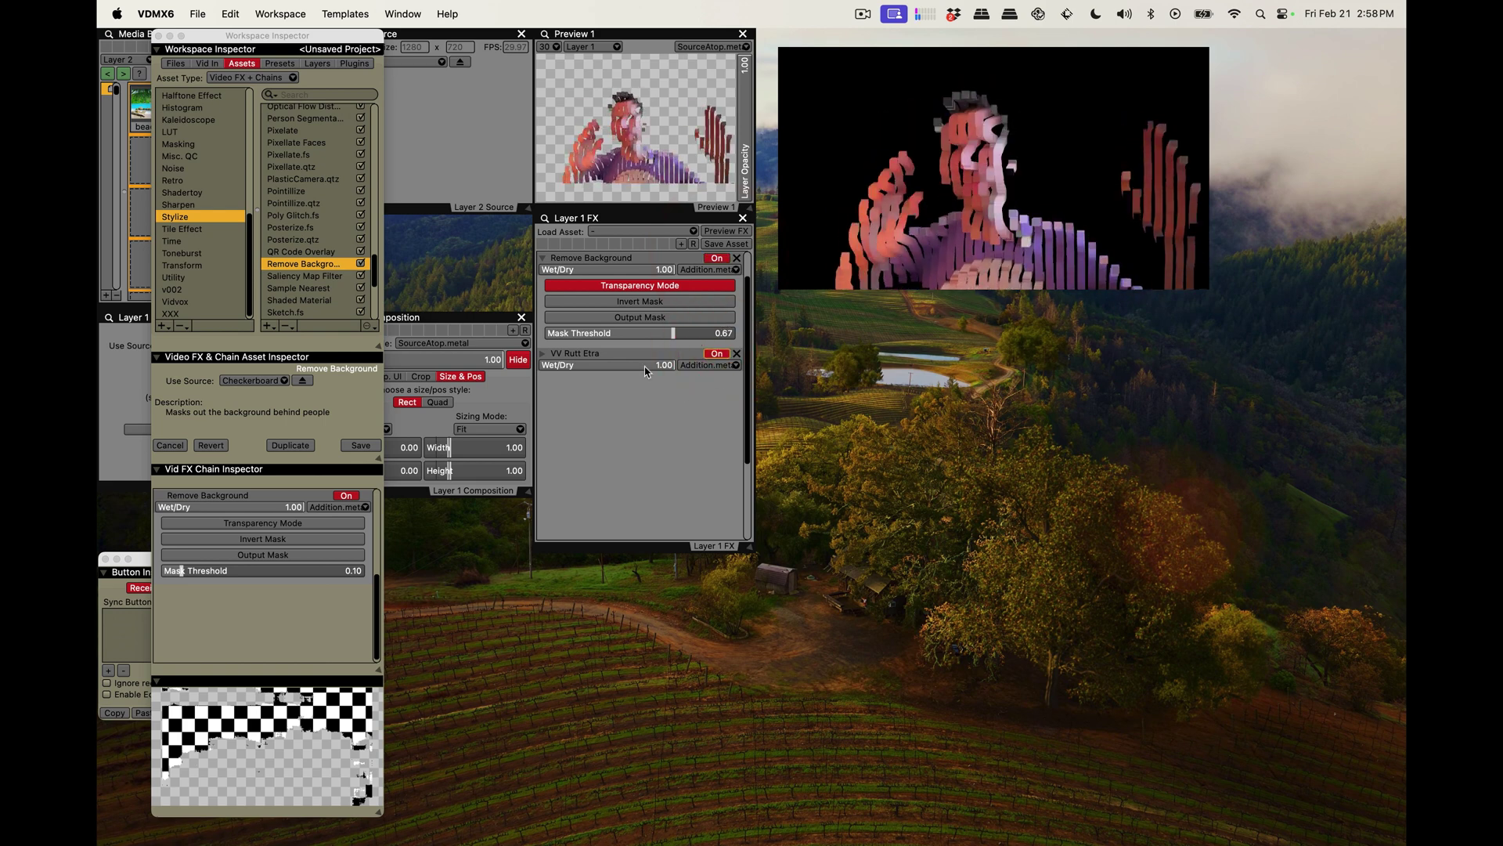
pyautogui.click(543, 353)
pyautogui.scroll(-3, 576, 442)
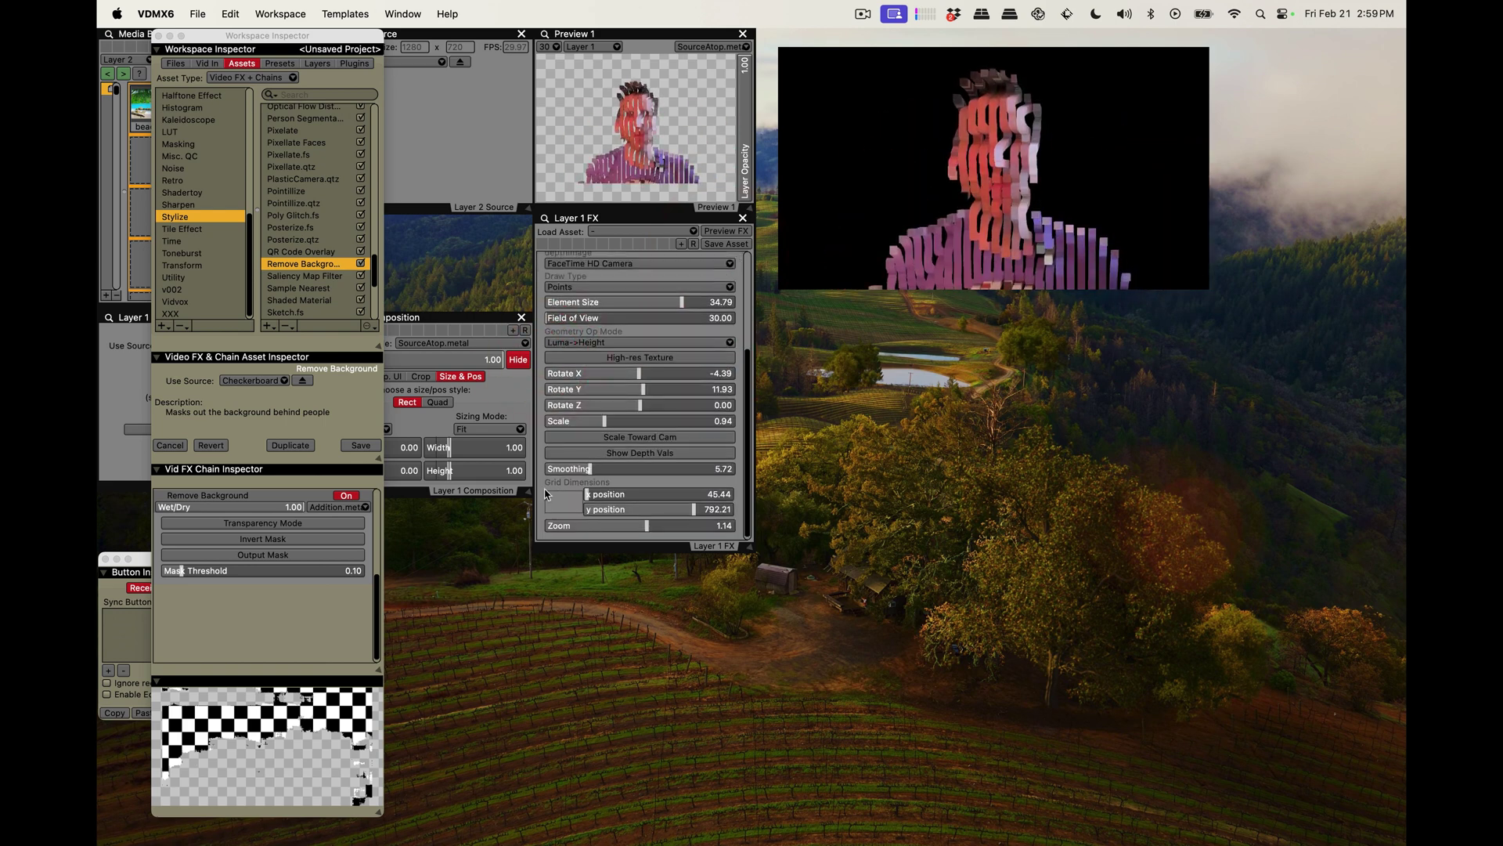
pyautogui.moveTo(547, 498); pyautogui.dragTo(579, 526)
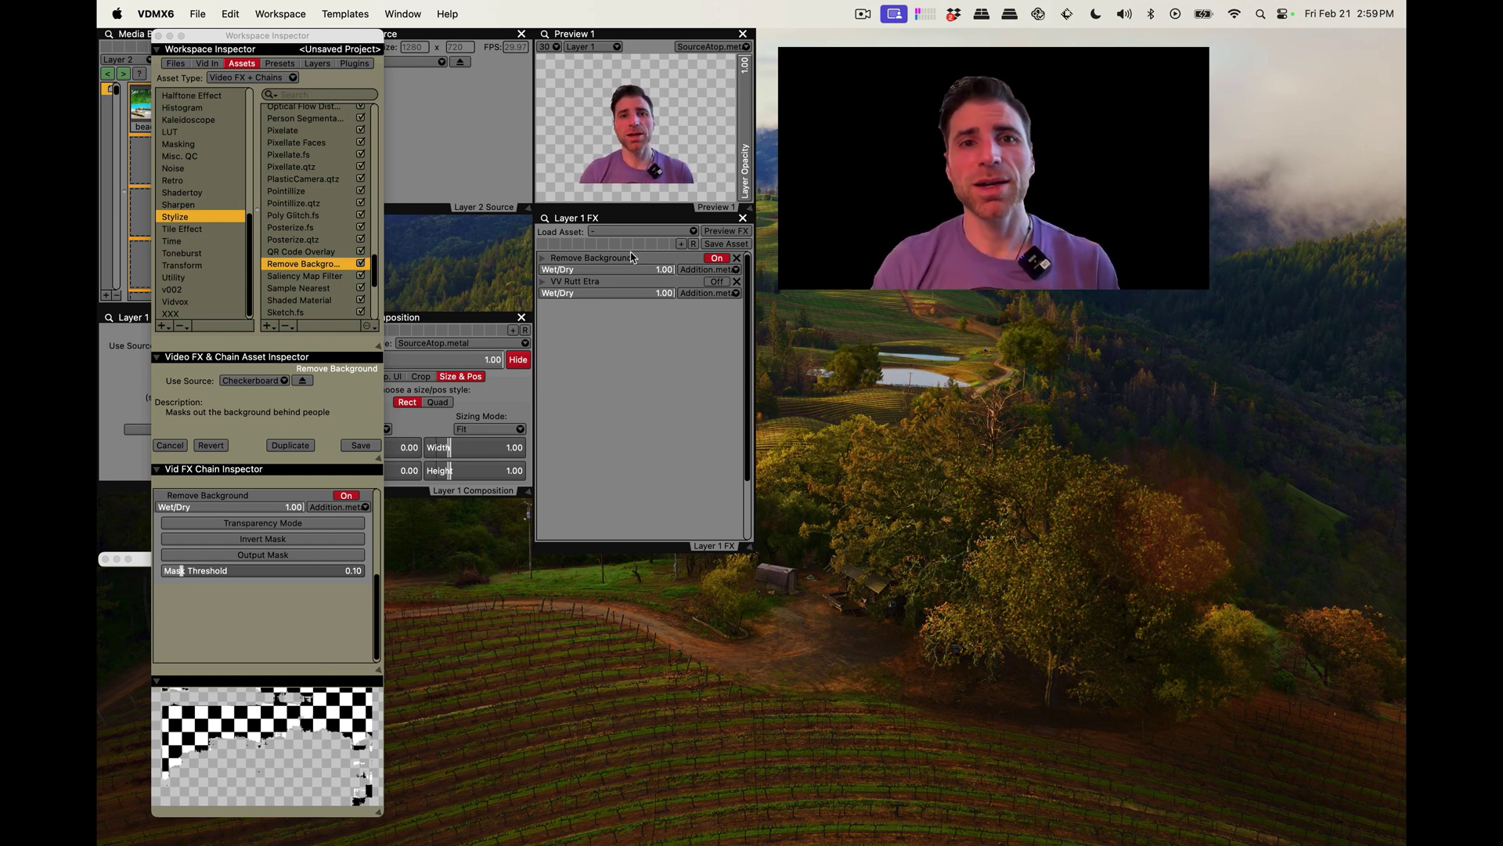
# Enable Remove Background's Output Mask for a white silhouette, then bring up the Templates menu
pyautogui.click(544, 258)
pyautogui.click(635, 303)
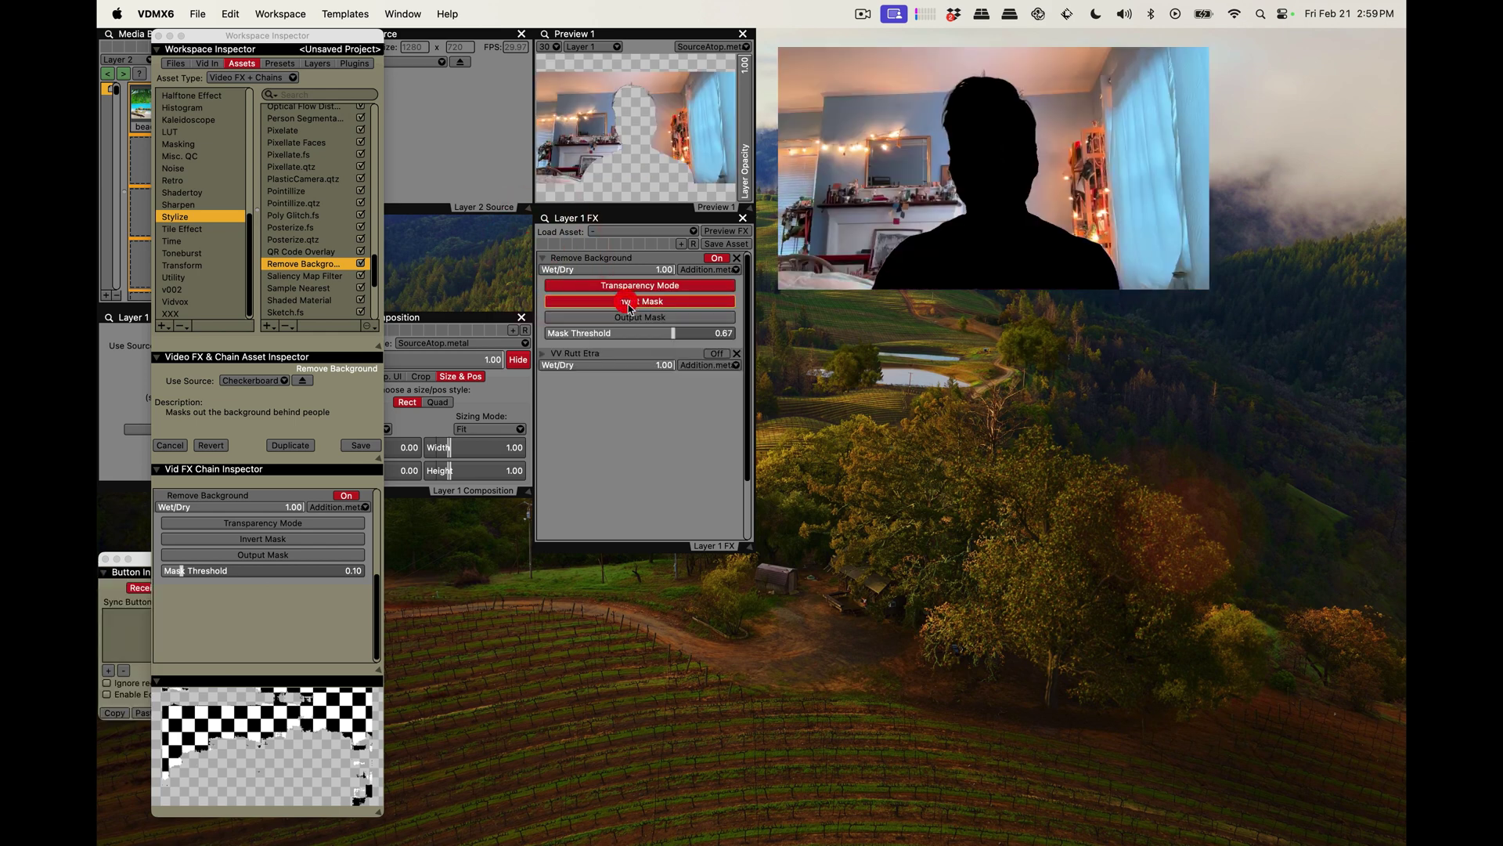
pyautogui.click(635, 303)
pyautogui.click(635, 316)
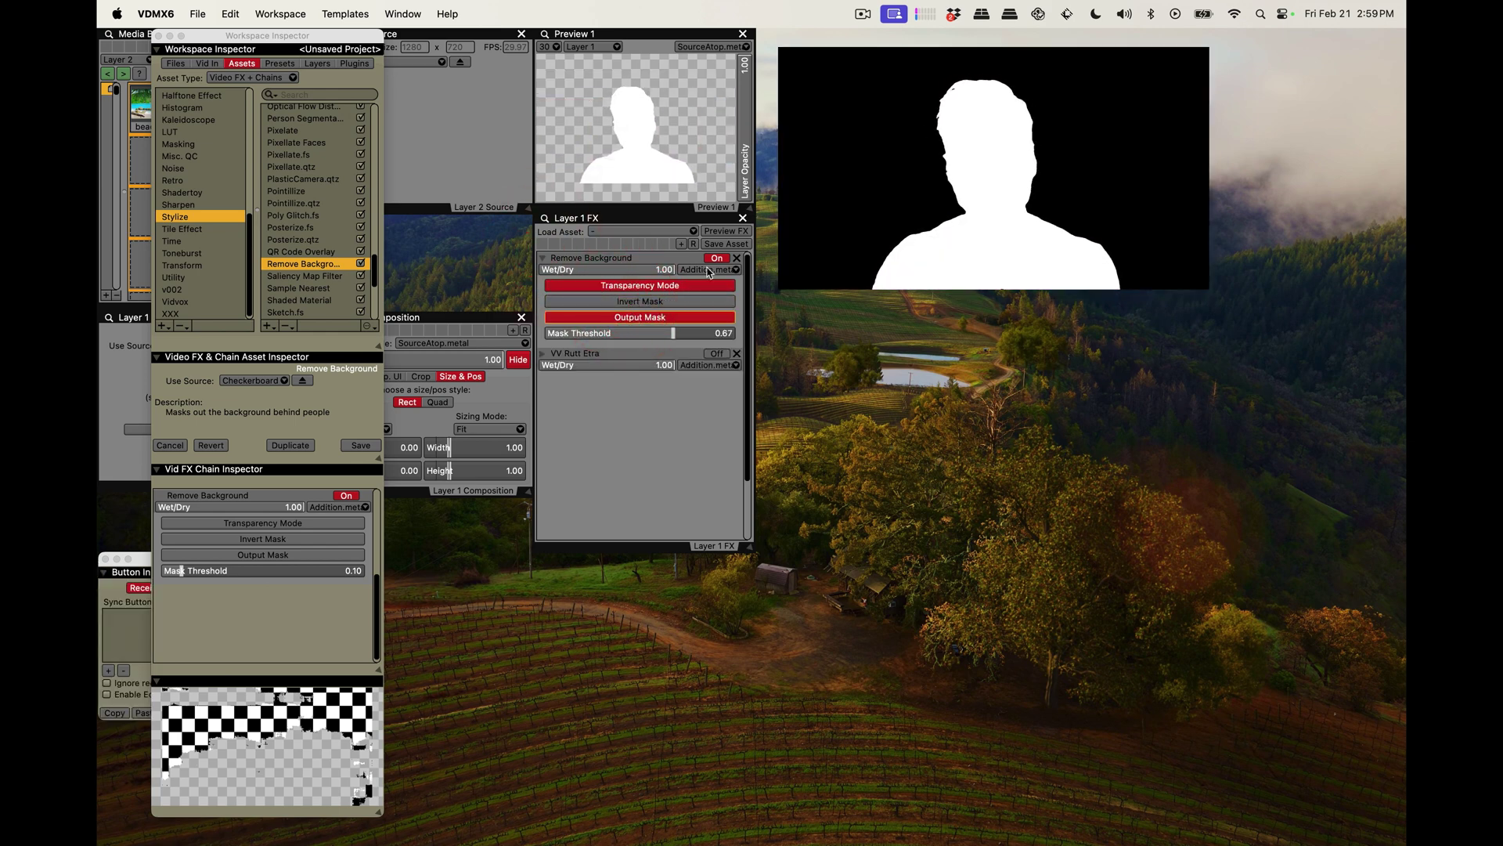
pyautogui.click(349, 7)
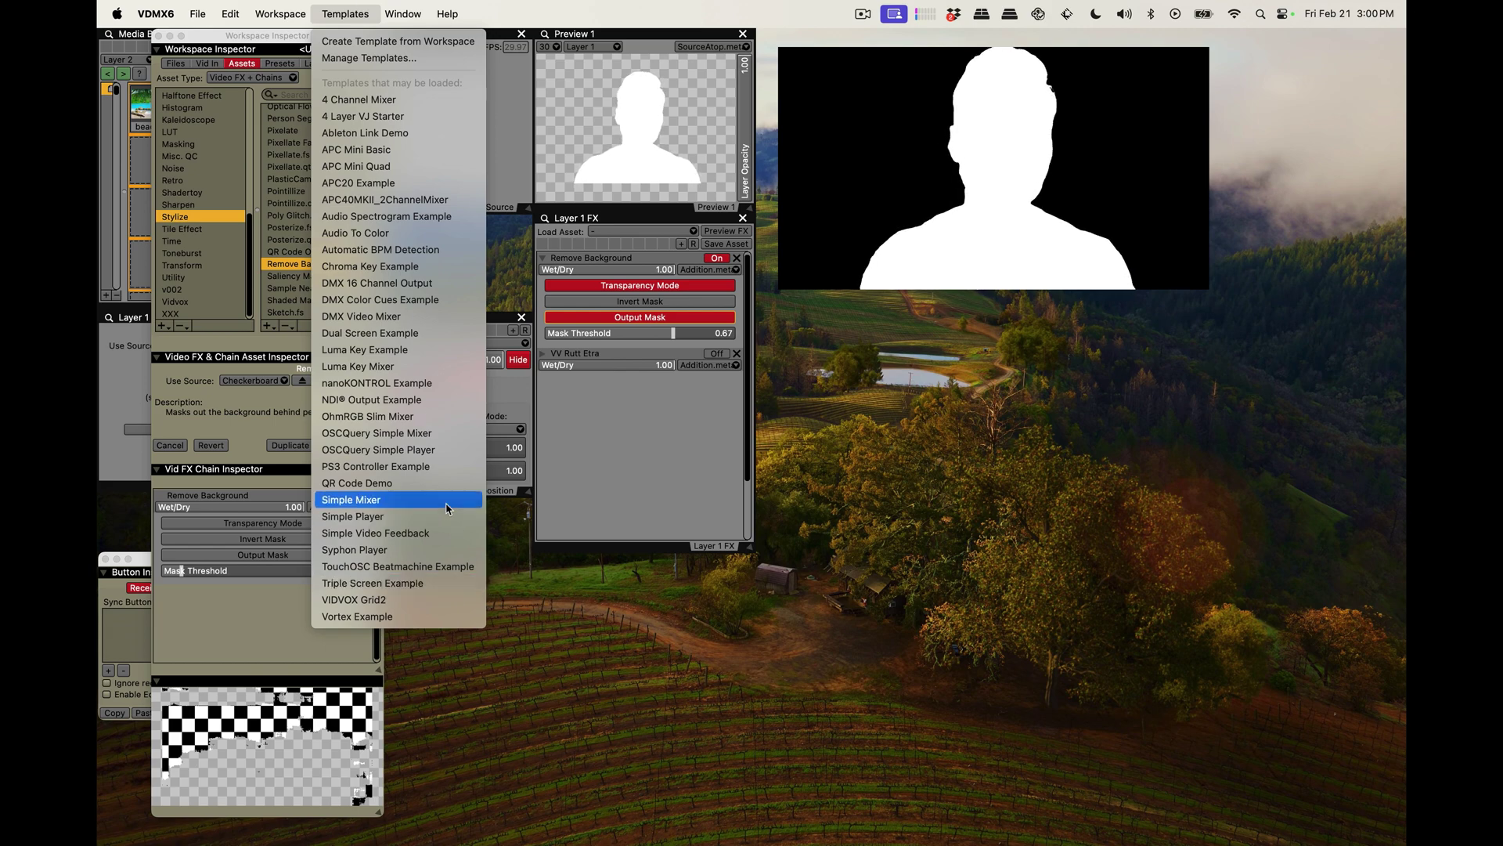
# Load the Simple Mixer template and crossfade the output to the checkerboard source
pyautogui.click(448, 500)
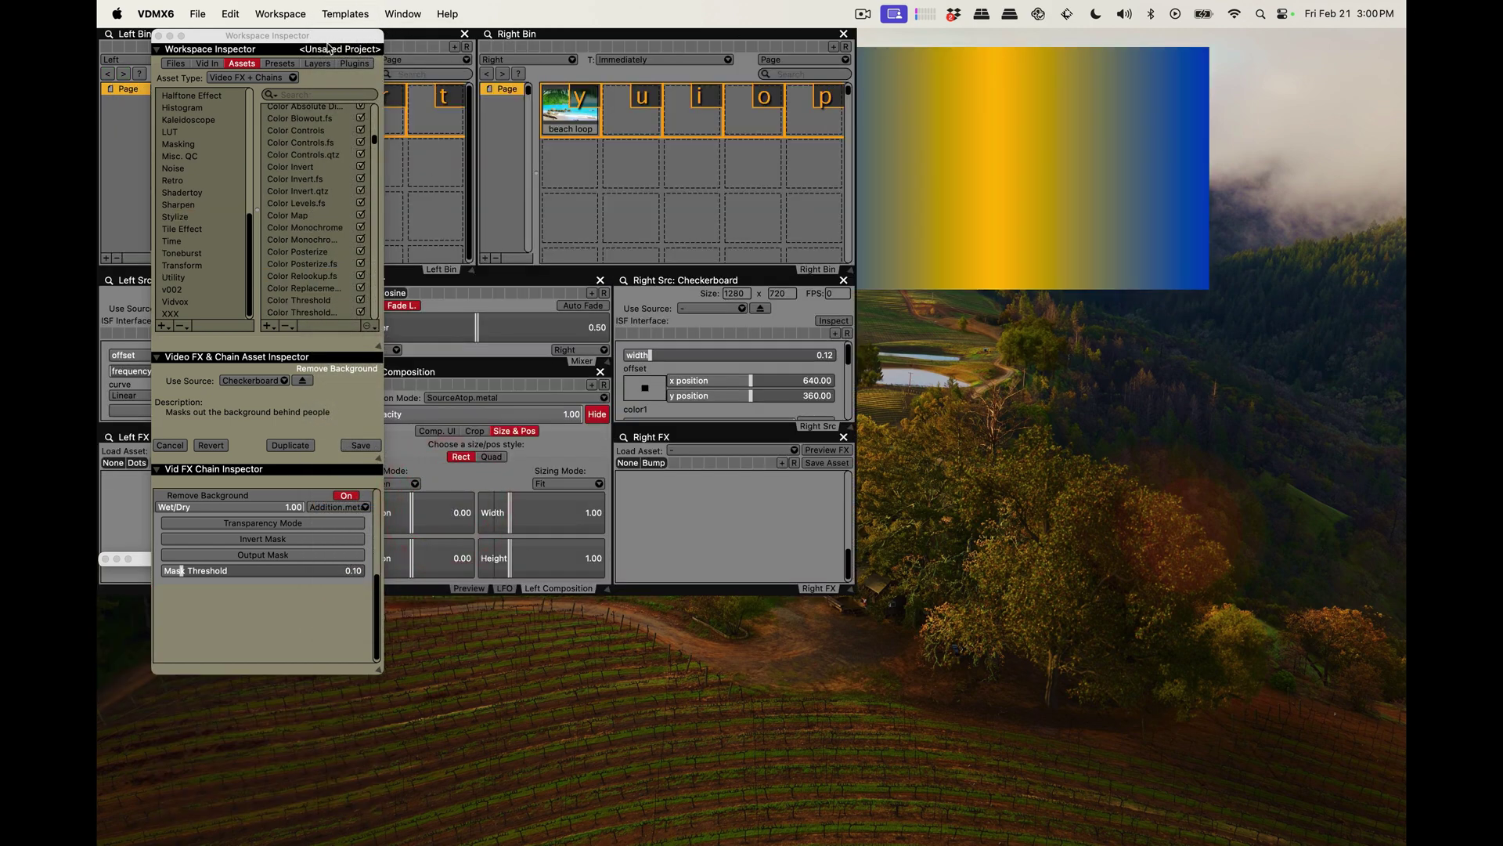
pyautogui.moveTo(321, 45); pyautogui.dragTo(1237, 266)
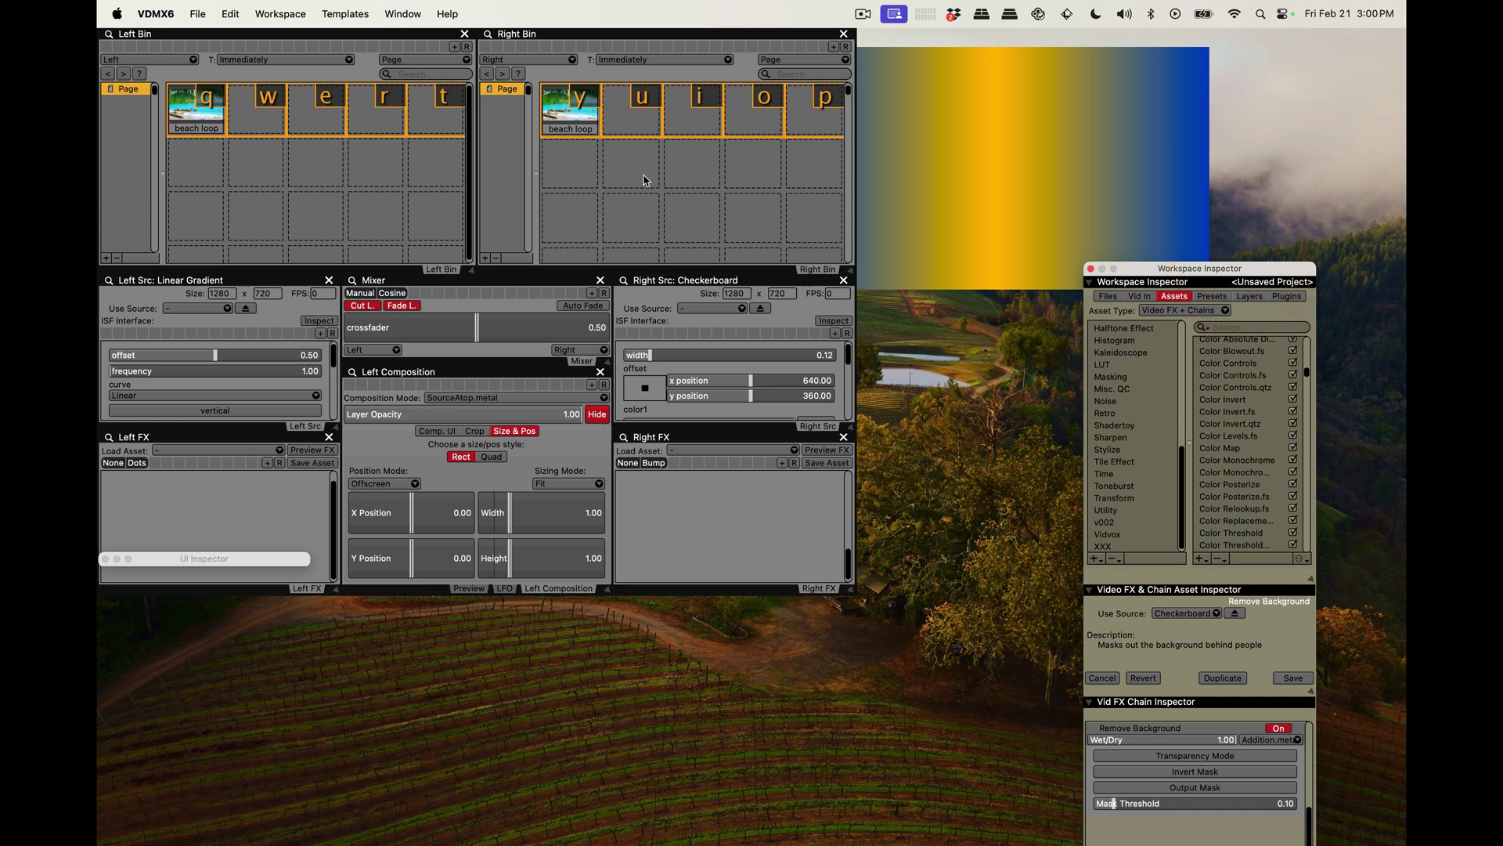
pyautogui.moveTo(481, 331); pyautogui.dragTo(416, 312)
# Set the left source to FaceTime HD Camera and crossfade fully to the webcam at 0.00
pyautogui.click(227, 309)
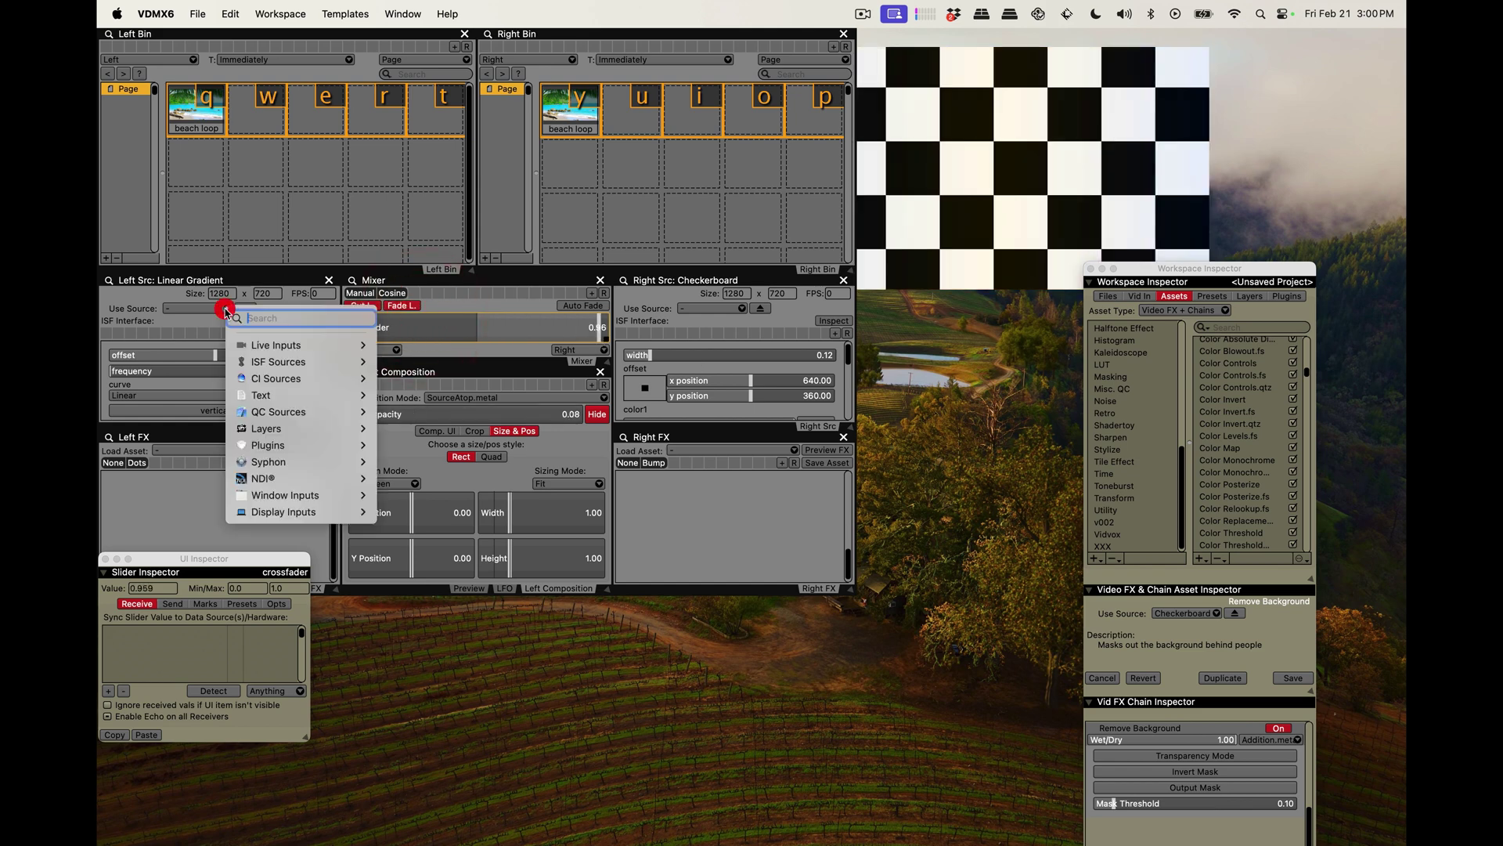
pyautogui.moveTo(281, 345)
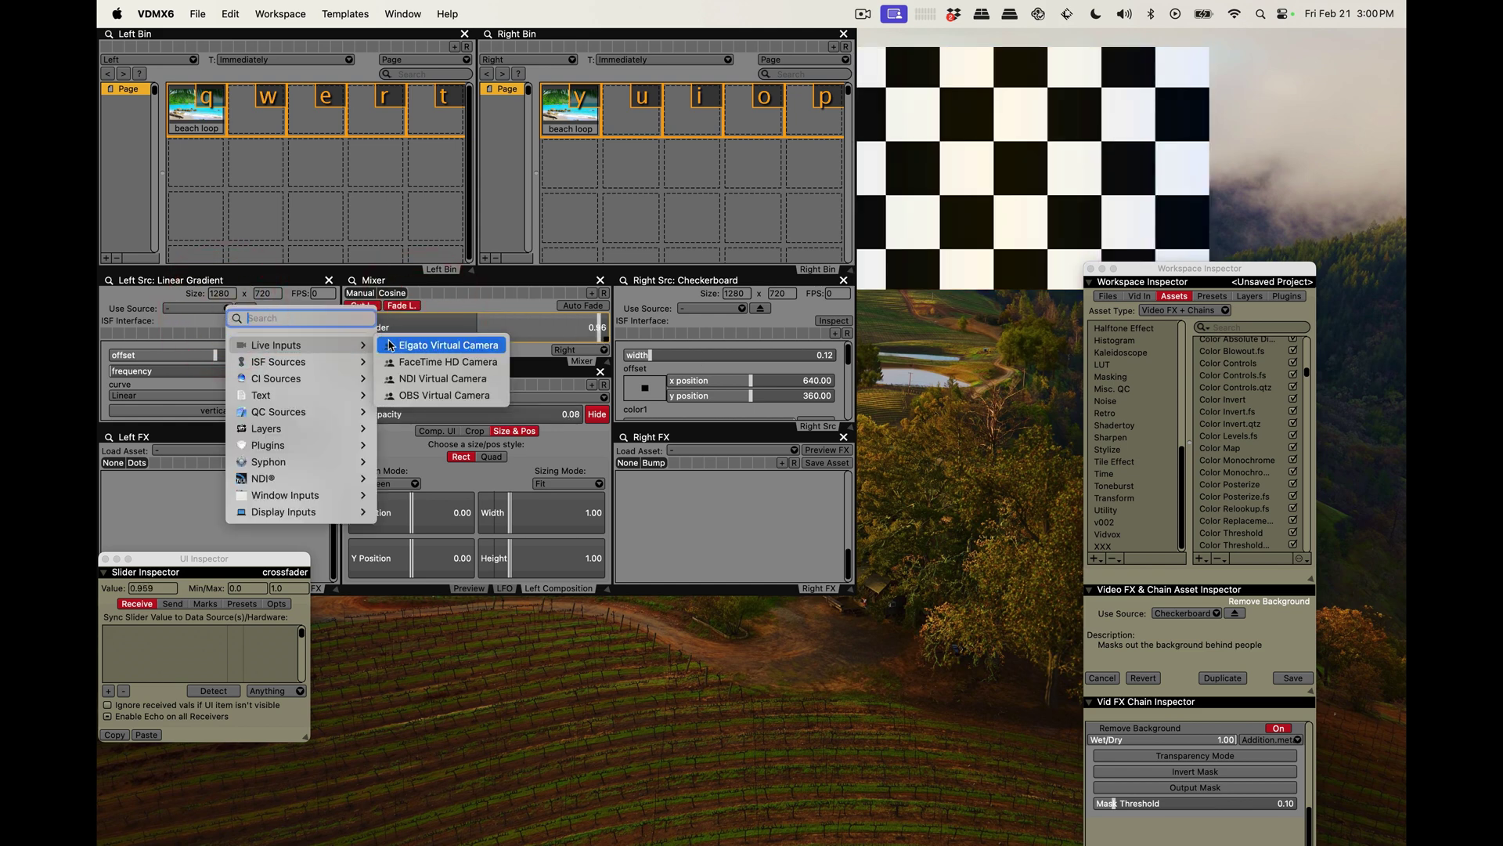
pyautogui.click(406, 360)
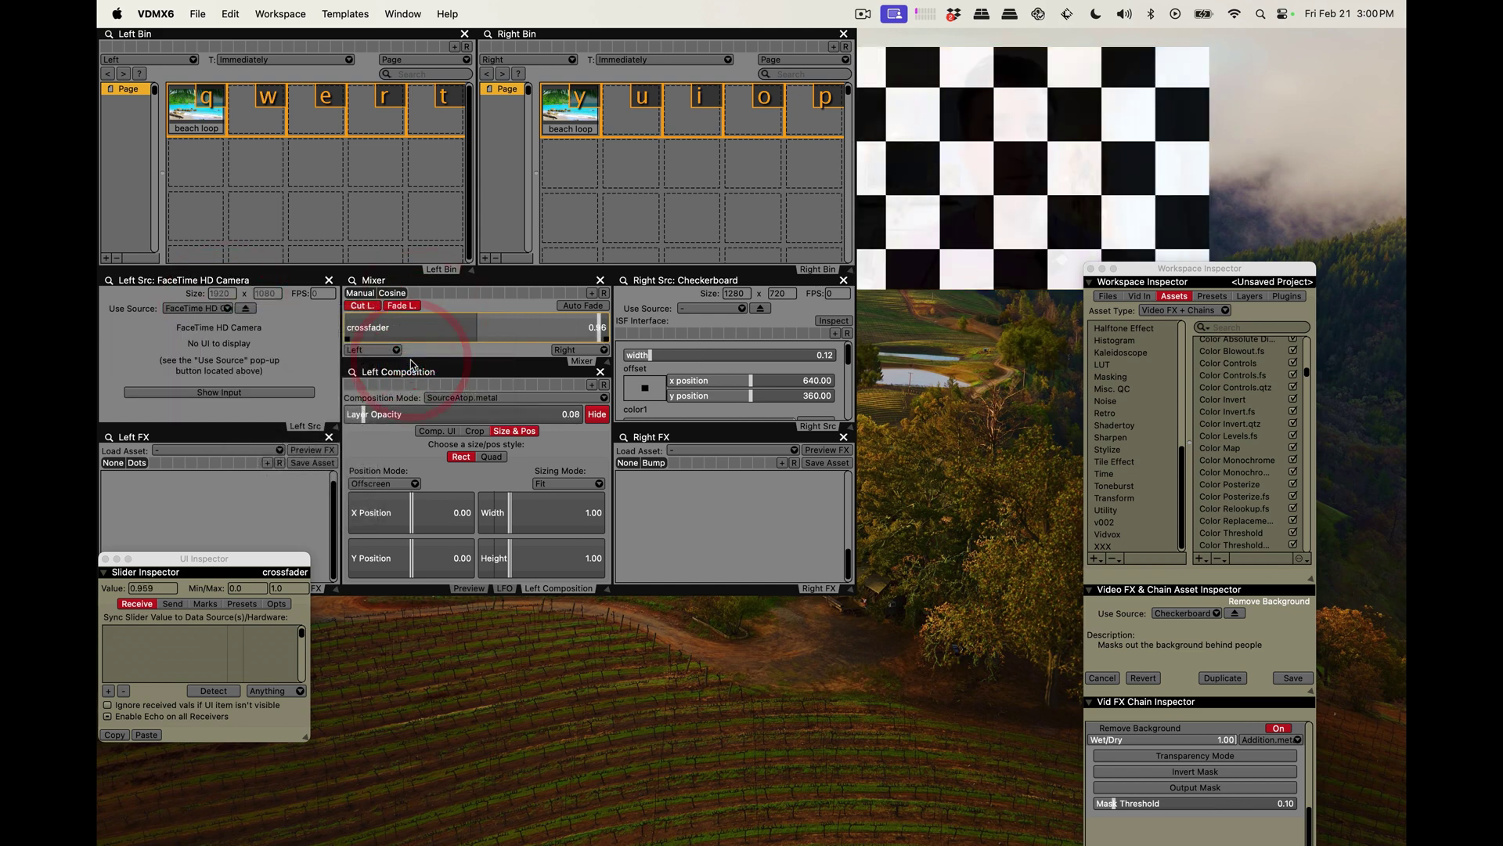
pyautogui.moveTo(595, 327); pyautogui.dragTo(312, 337)
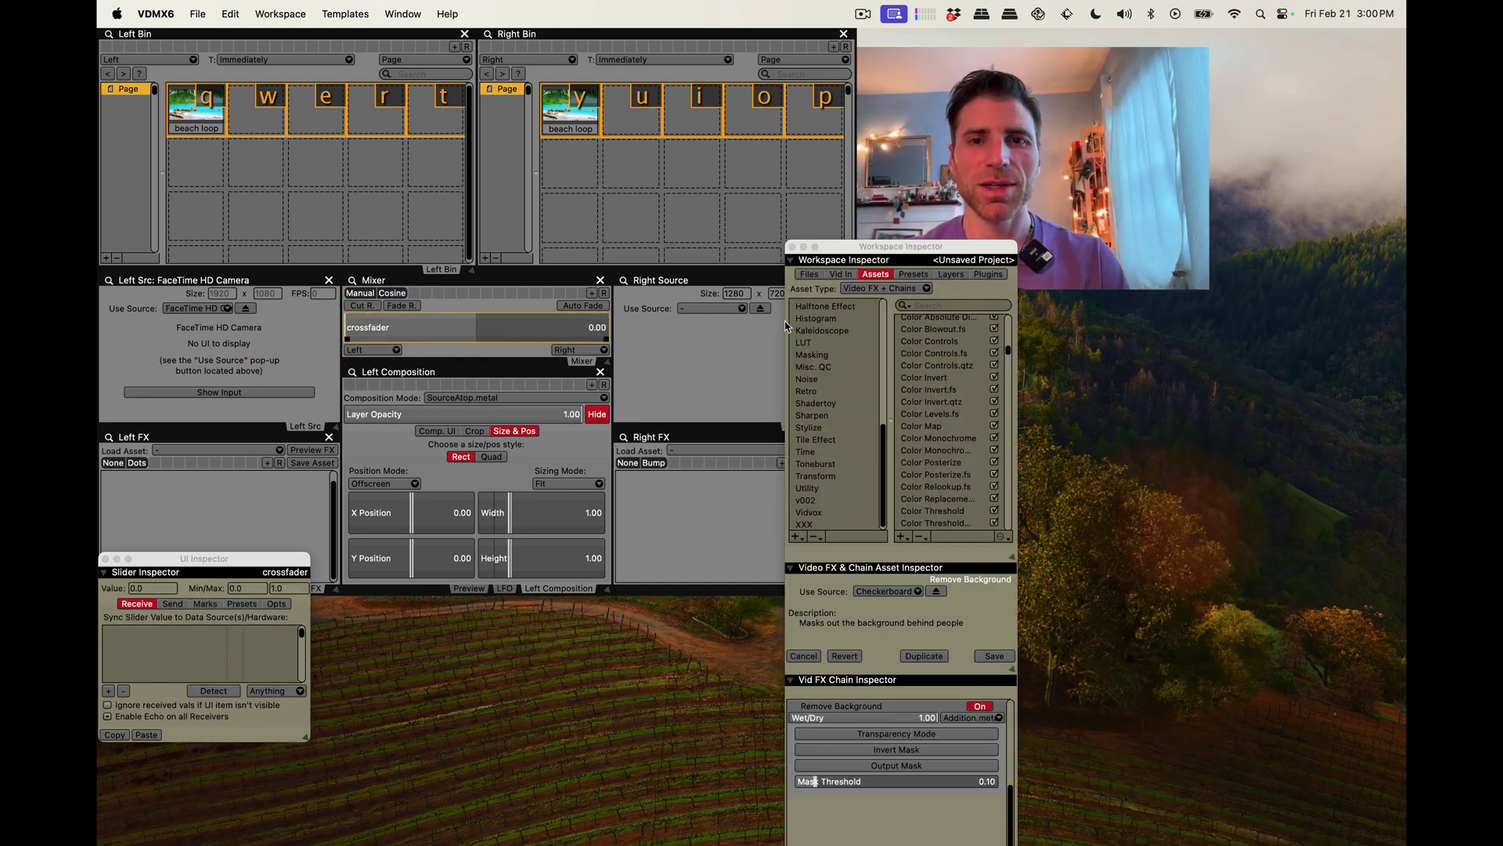
# Search the assets for 'remove' and add Remove Background to the Left FX
pyautogui.moveTo(901, 245); pyautogui.dragTo(799, 101)
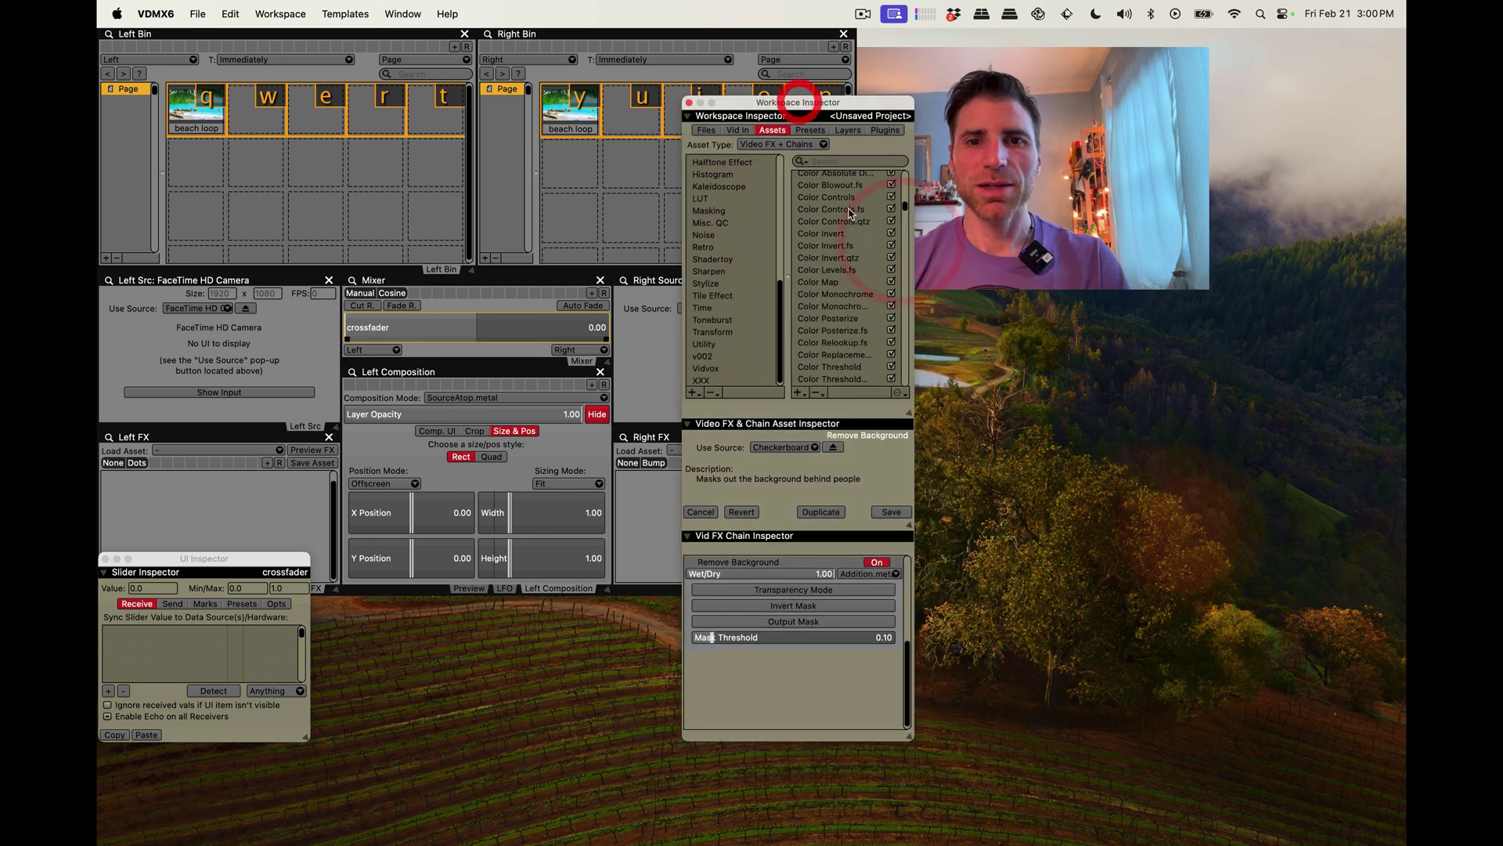
pyautogui.click(836, 162)
pyautogui.write('remove')
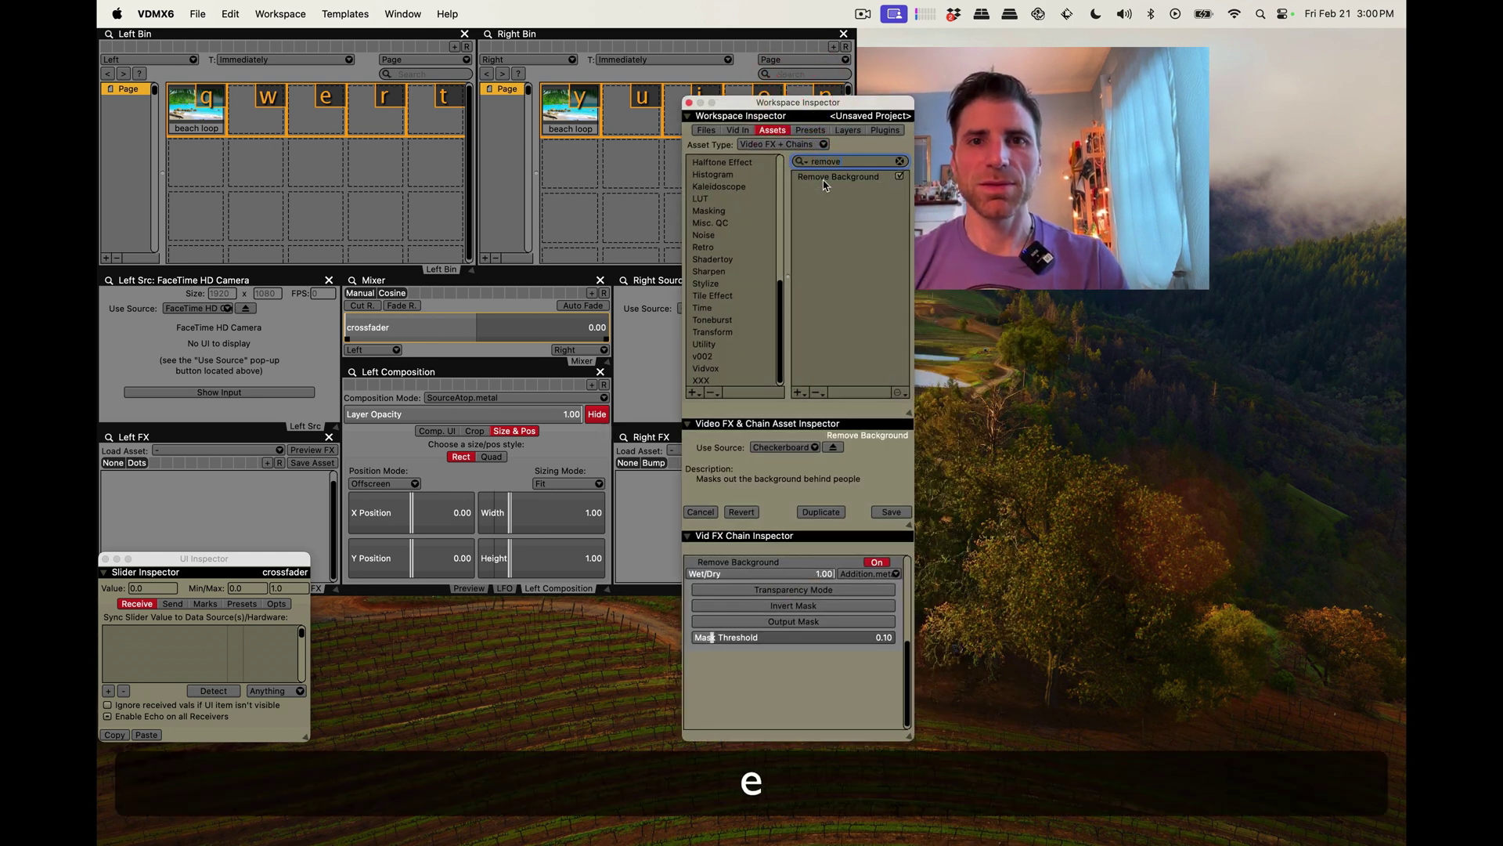
pyautogui.moveTo(829, 183); pyautogui.dragTo(228, 496)
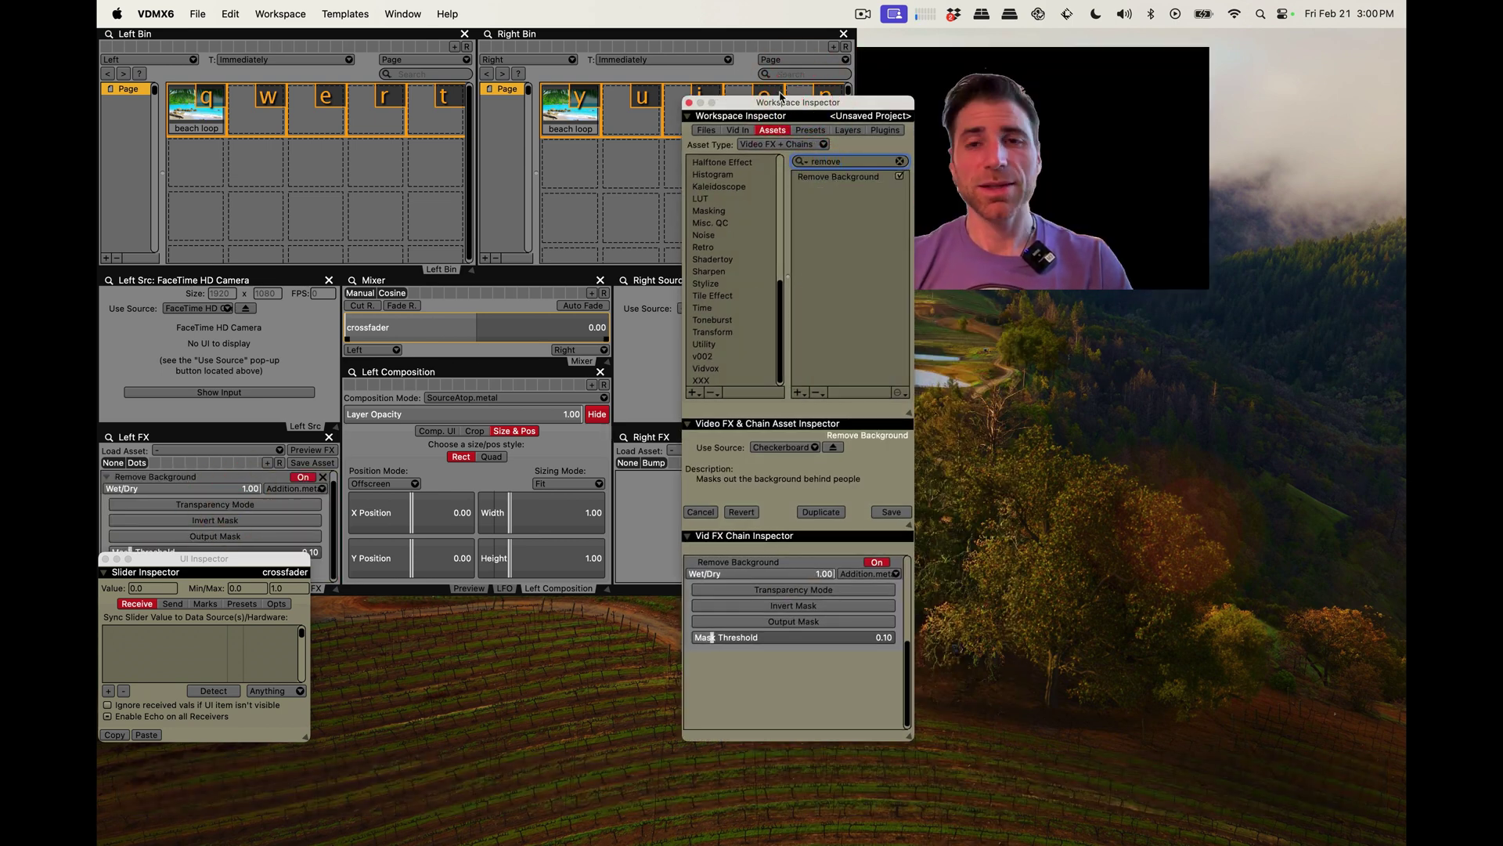
# Set the Mask Threshold to 0.34 and crossfade the output to the beach loop at 1.00
pyautogui.moveTo(791, 112); pyautogui.dragTo(989, 212)
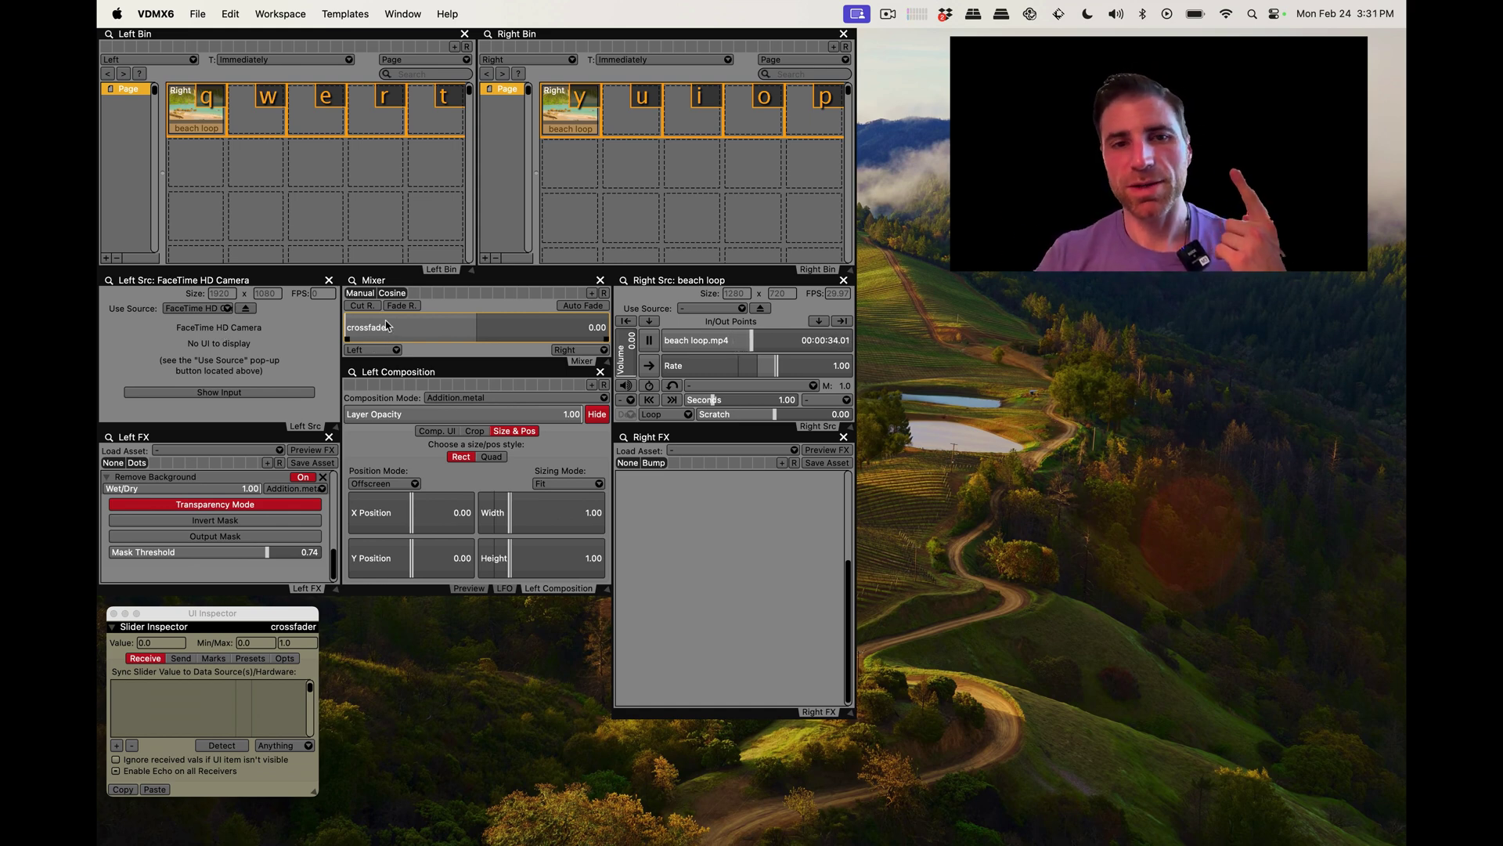
pyautogui.moveTo(231, 554); pyautogui.dragTo(180, 551)
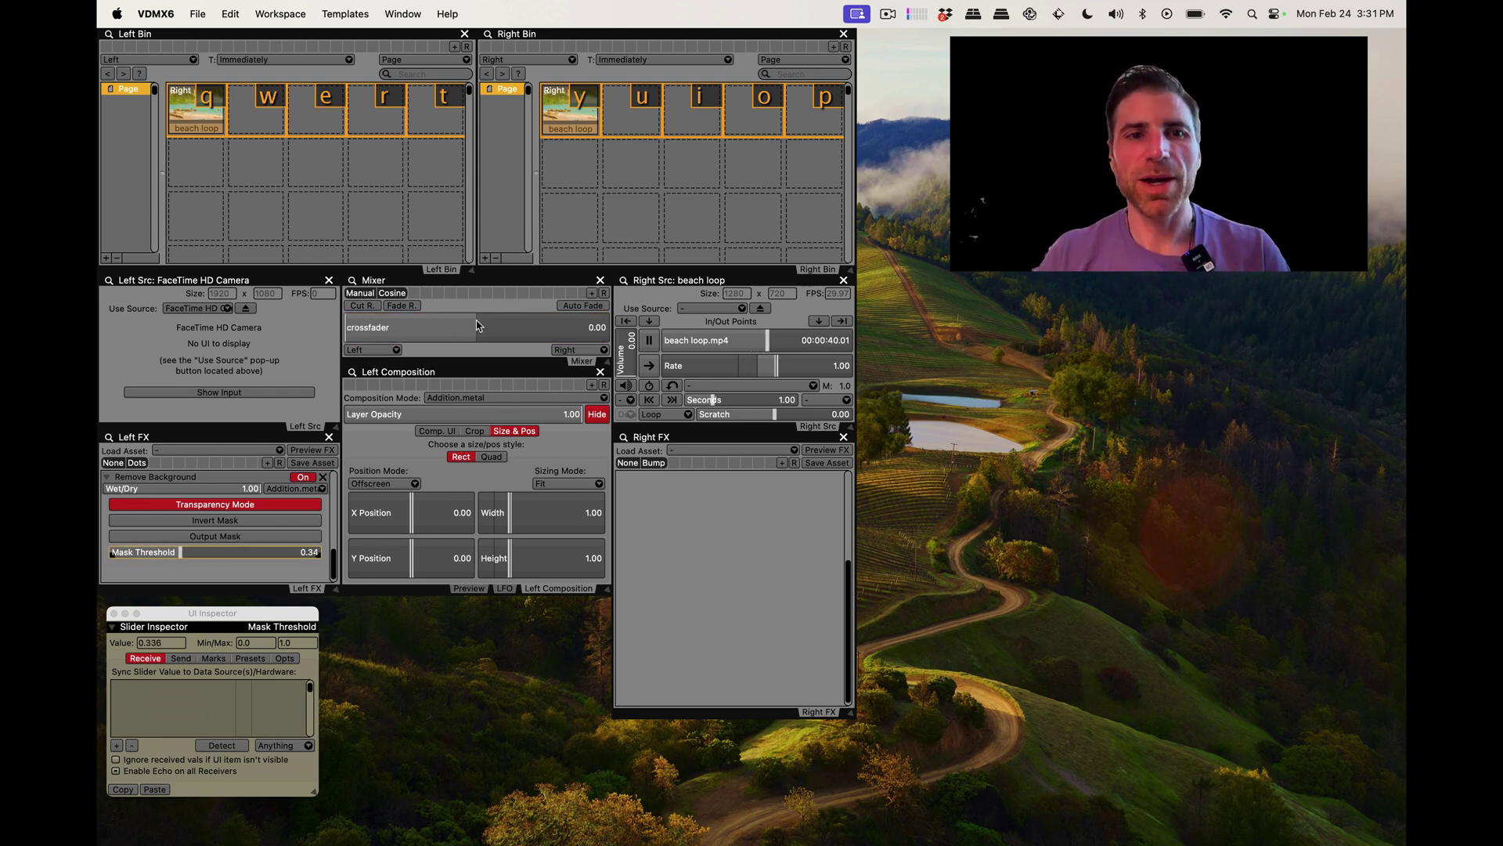
pyautogui.moveTo(478, 326); pyautogui.dragTo(670, 326)
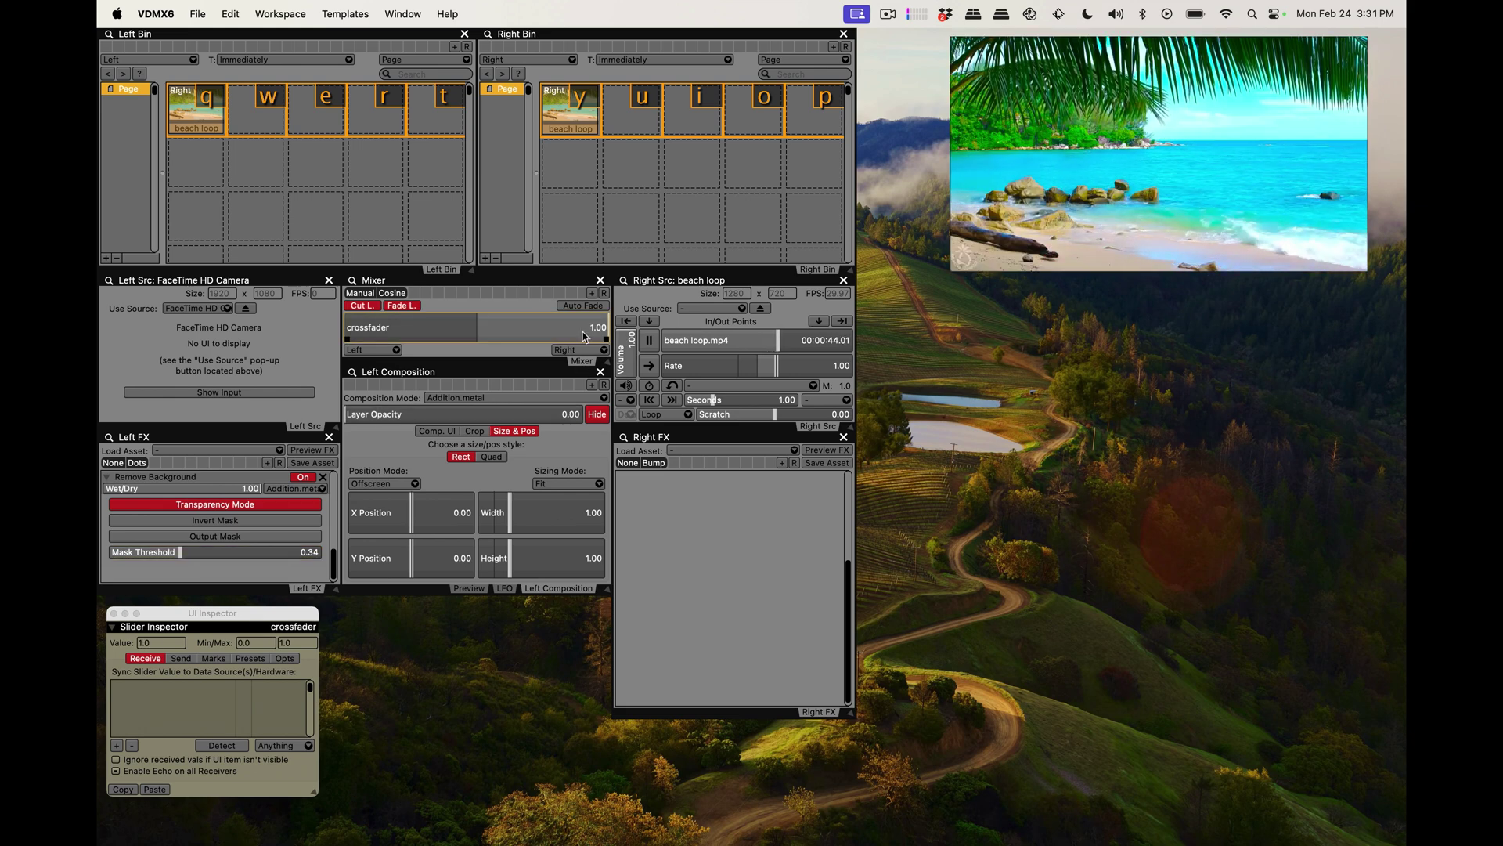
# Search the assets for 'layer mask' and drop Layer Mask.fs onto the Right FX panel
pyautogui.press('super+i')
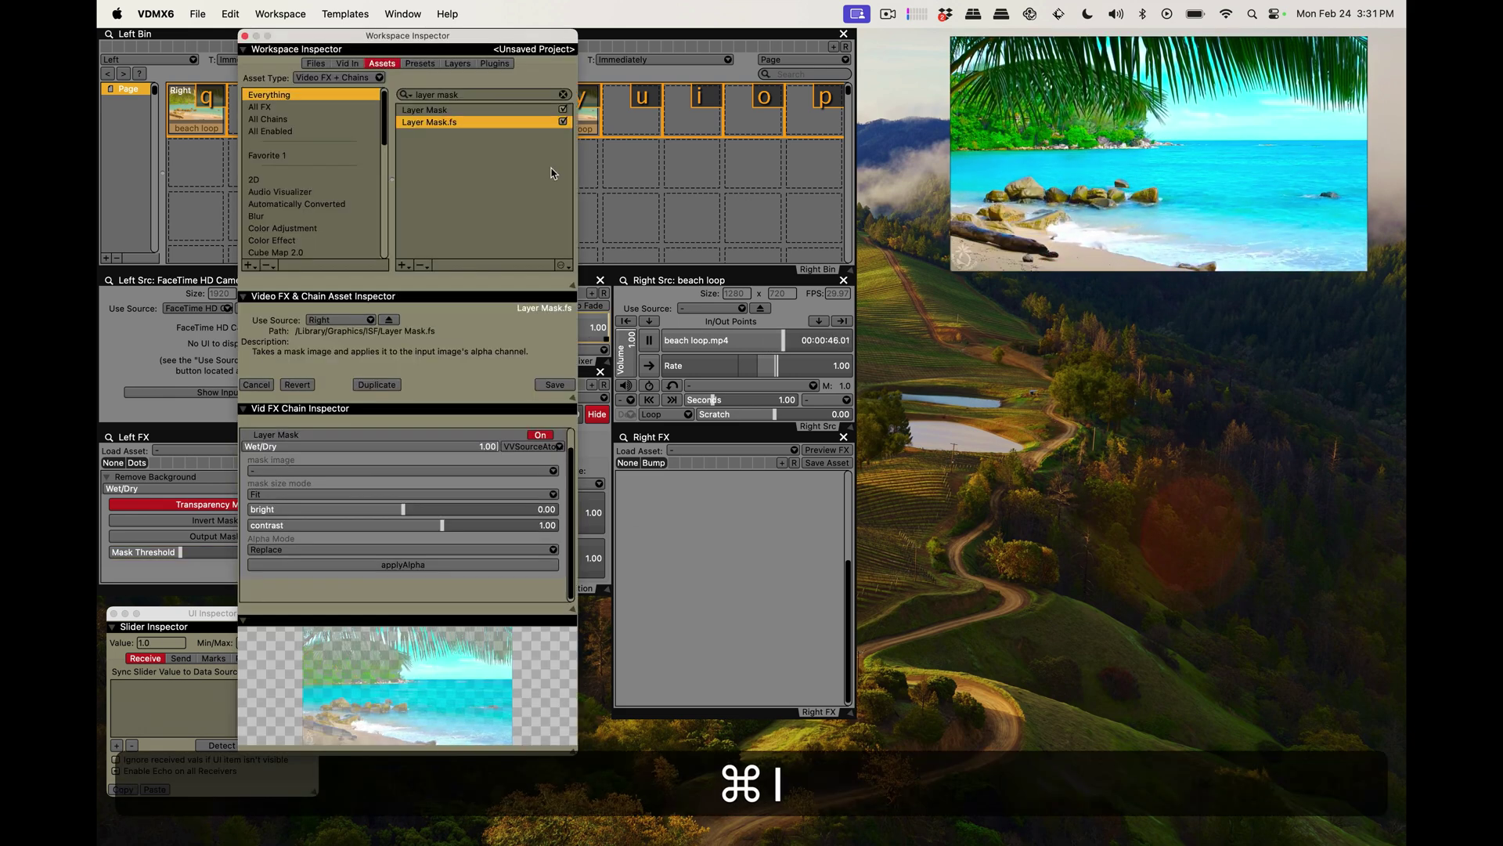
pyautogui.moveTo(404, 37); pyautogui.dragTo(422, 51)
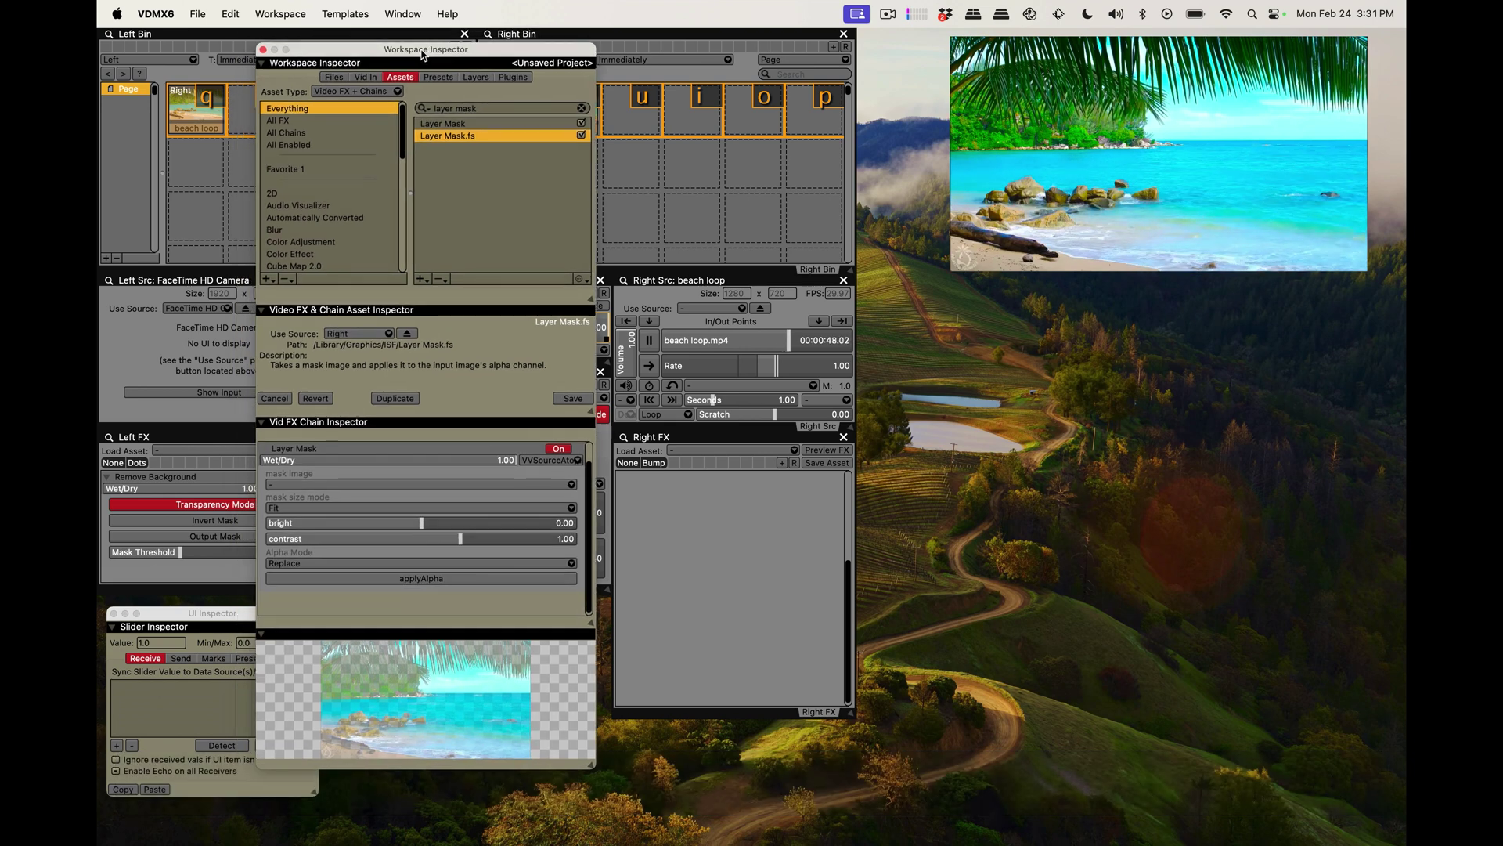
pyautogui.press('super+i')
pyautogui.press('super+i')
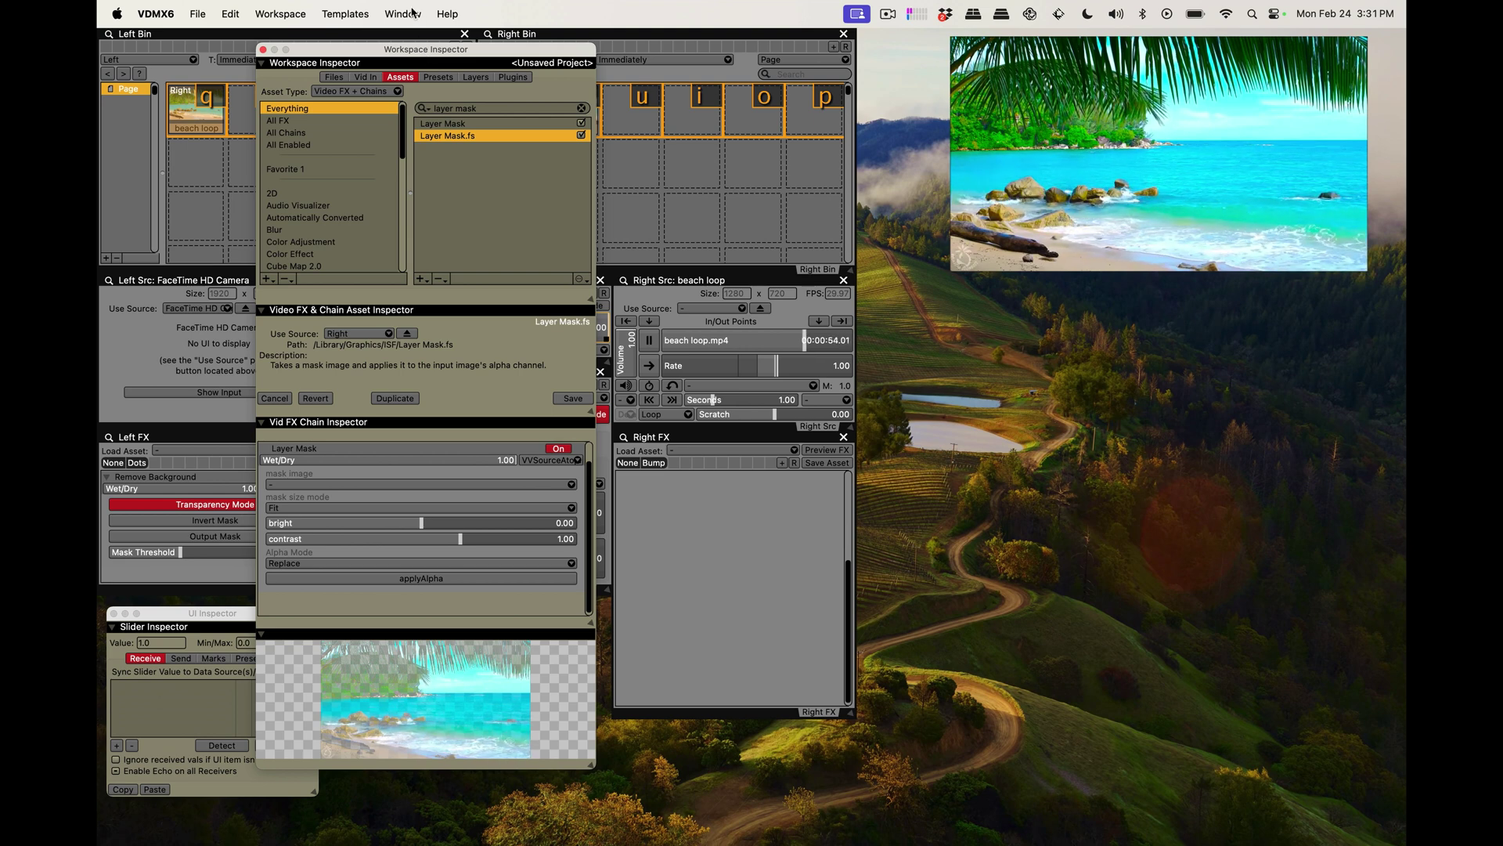
pyautogui.click(414, 14)
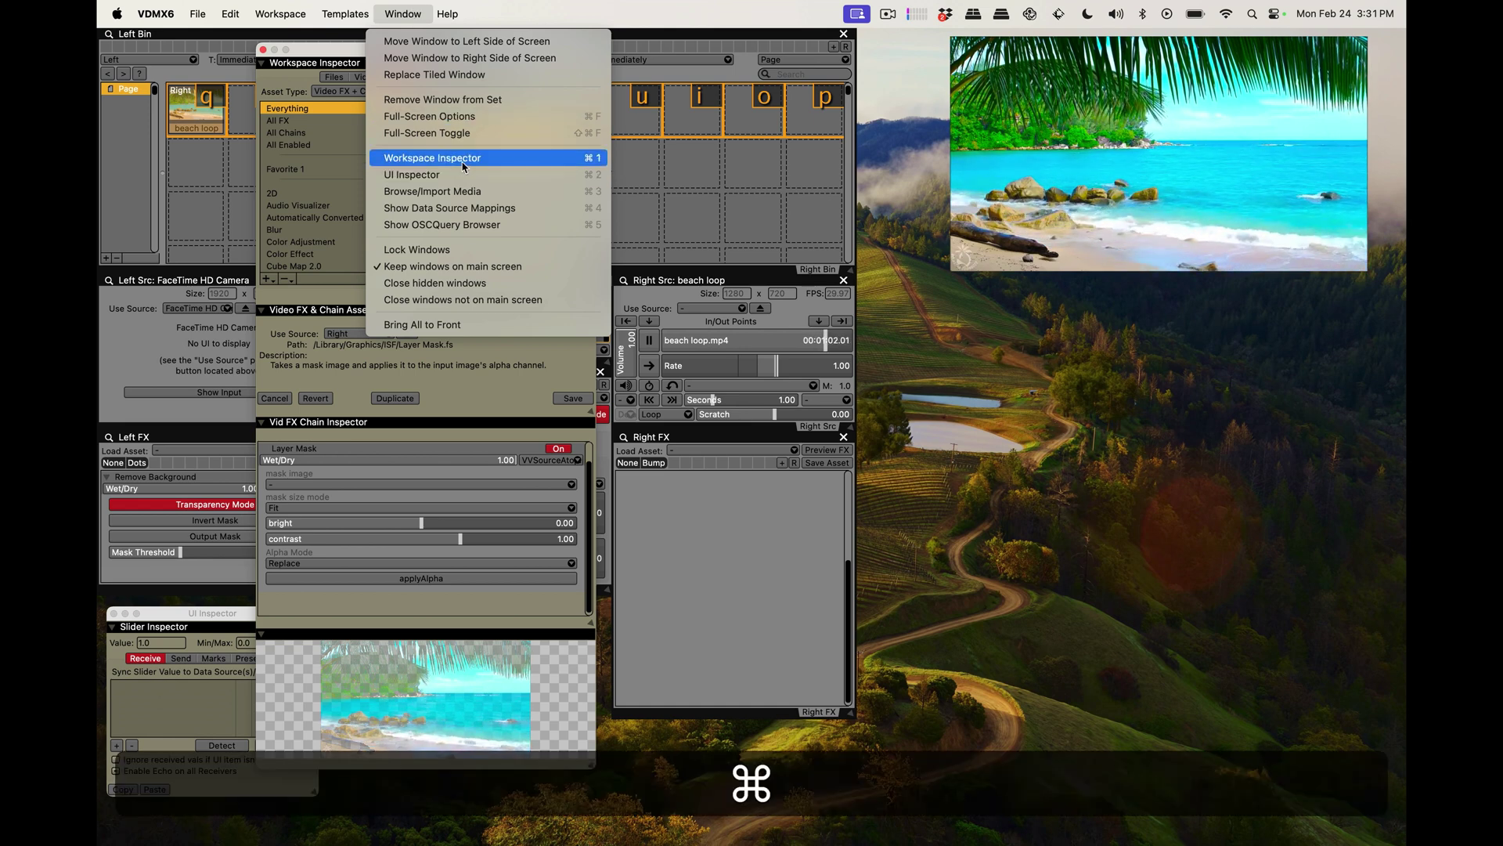
pyautogui.press('super+1')
pyautogui.press('super+1')
pyautogui.press('super+1')
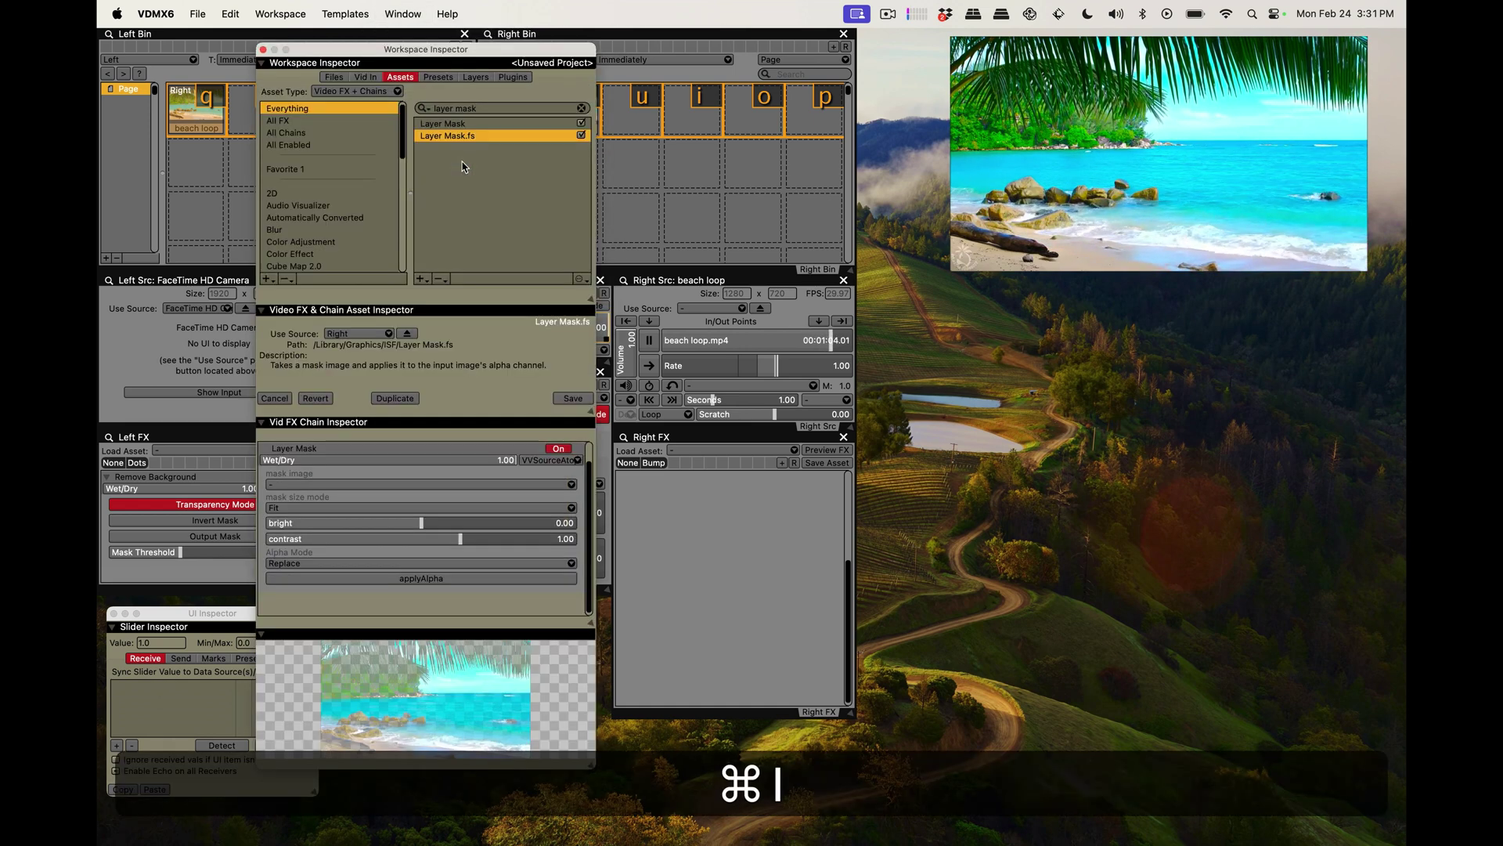
pyautogui.press('Escape')
pyautogui.write('layer mask')
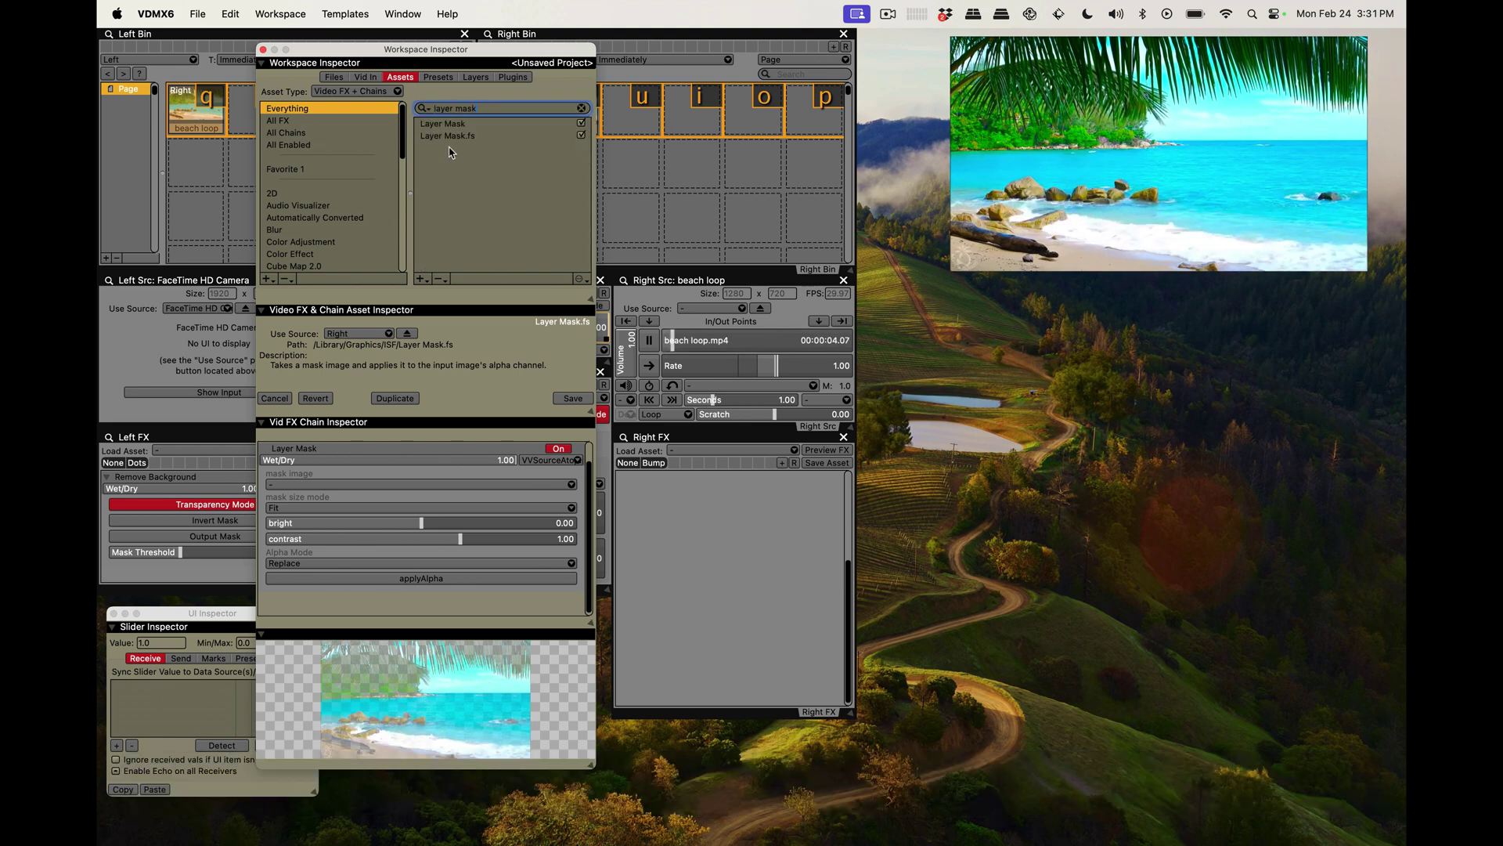
pyautogui.click(452, 137)
pyautogui.moveTo(453, 136); pyautogui.dragTo(692, 517)
pyautogui.press('super+i')
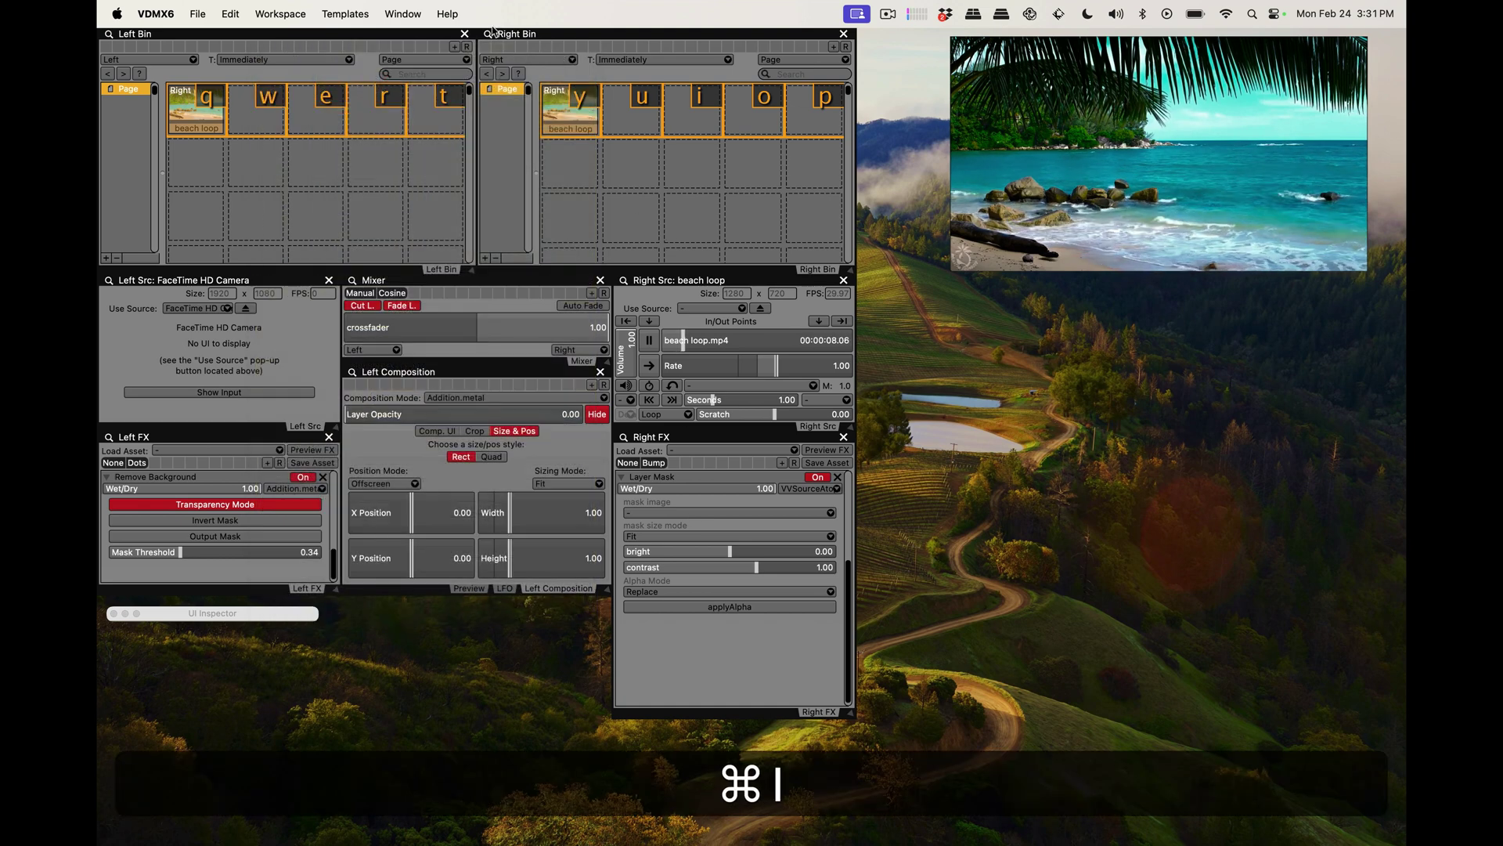
# Choose Left as the Layer Mask's mask image
pyautogui.click(713, 512)
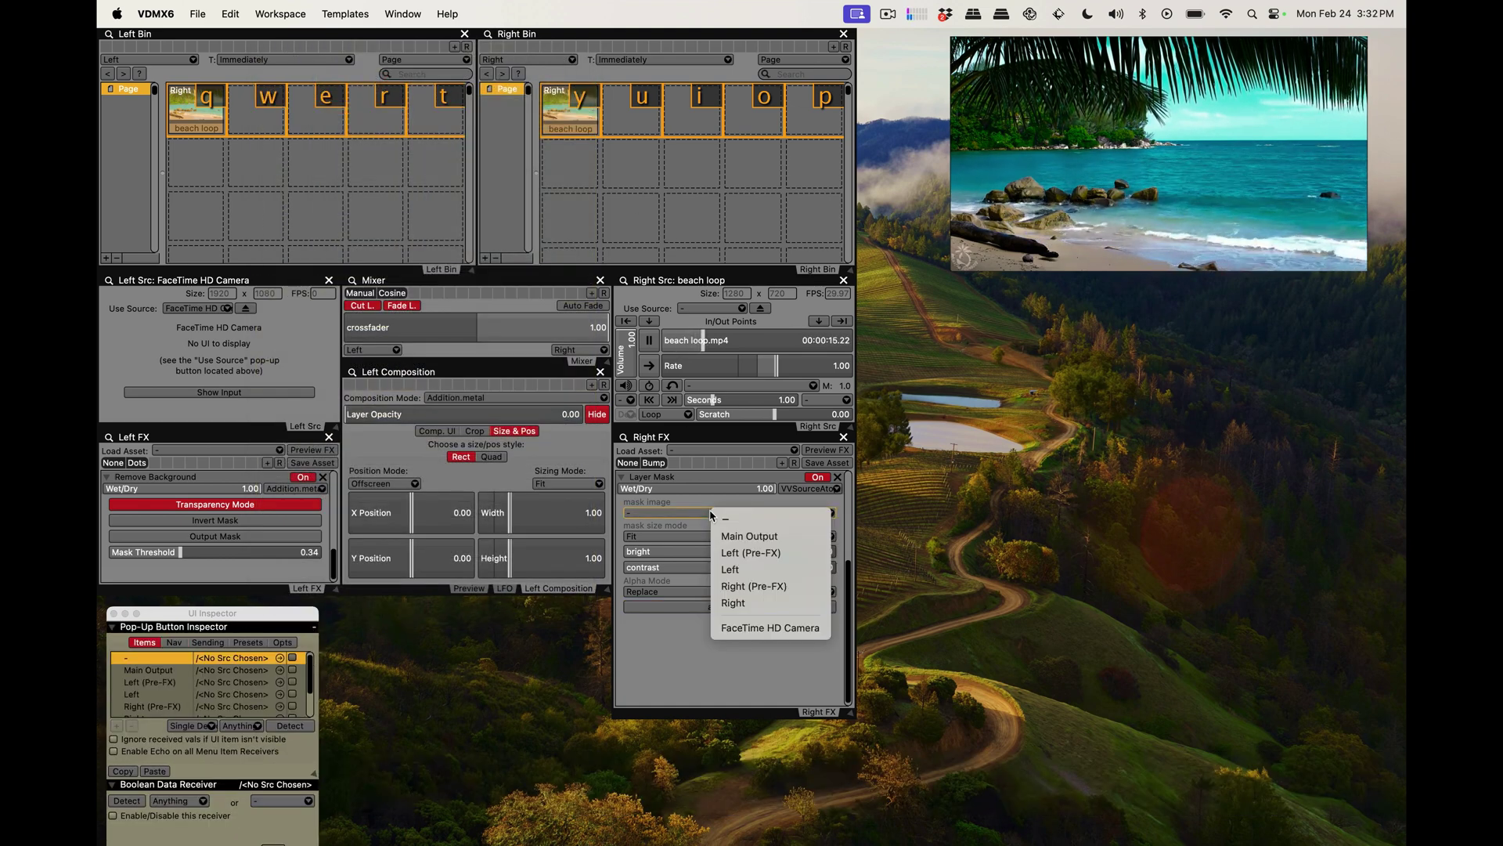
pyautogui.click(747, 570)
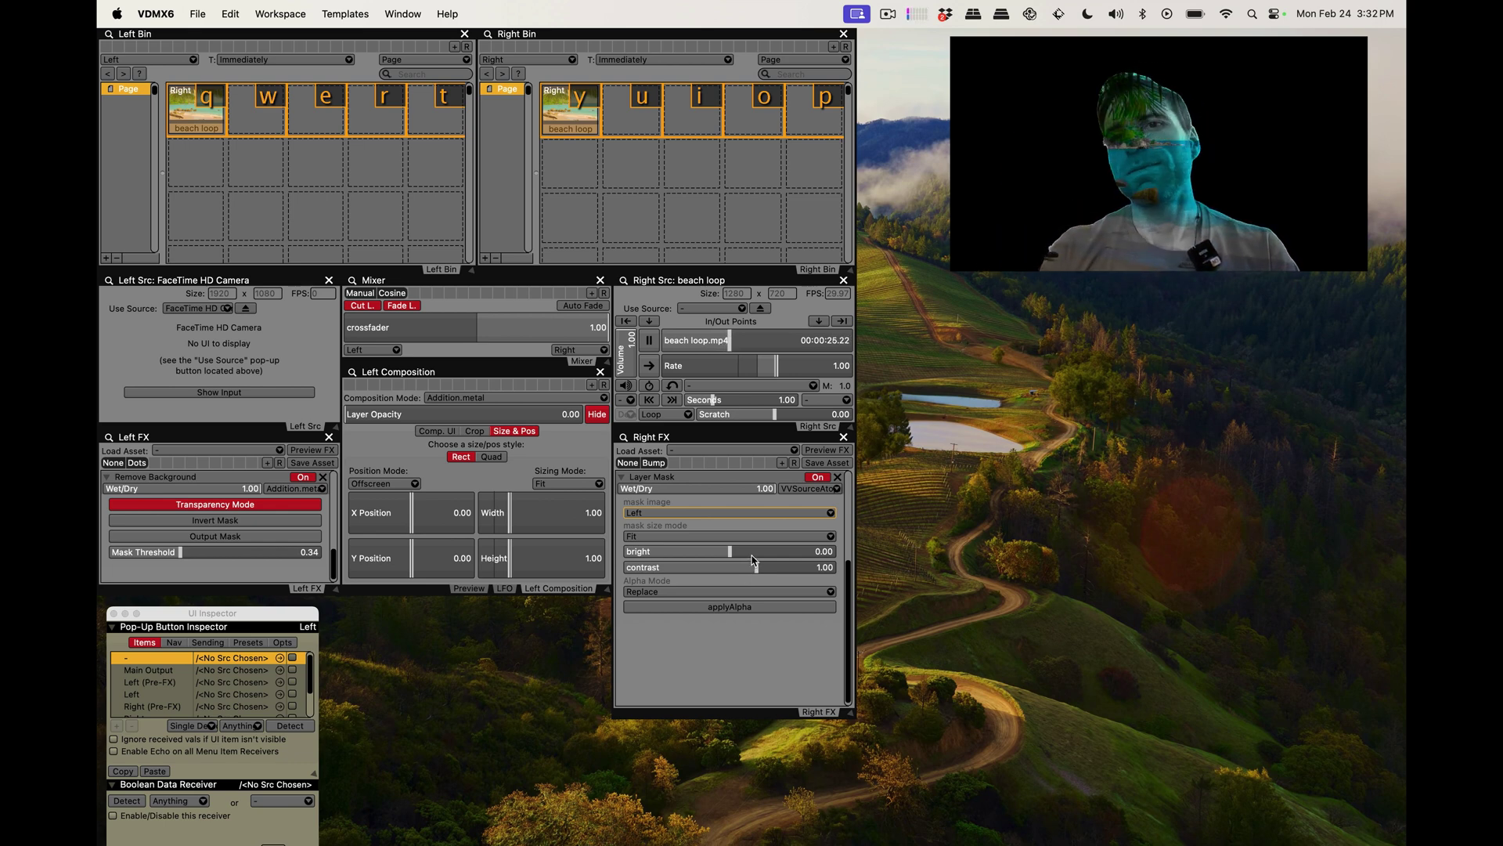
# Search the assets for 'mask', add Circular Feedback Mask.fs to Right FX and collapse its panel
pyautogui.press('super+i')
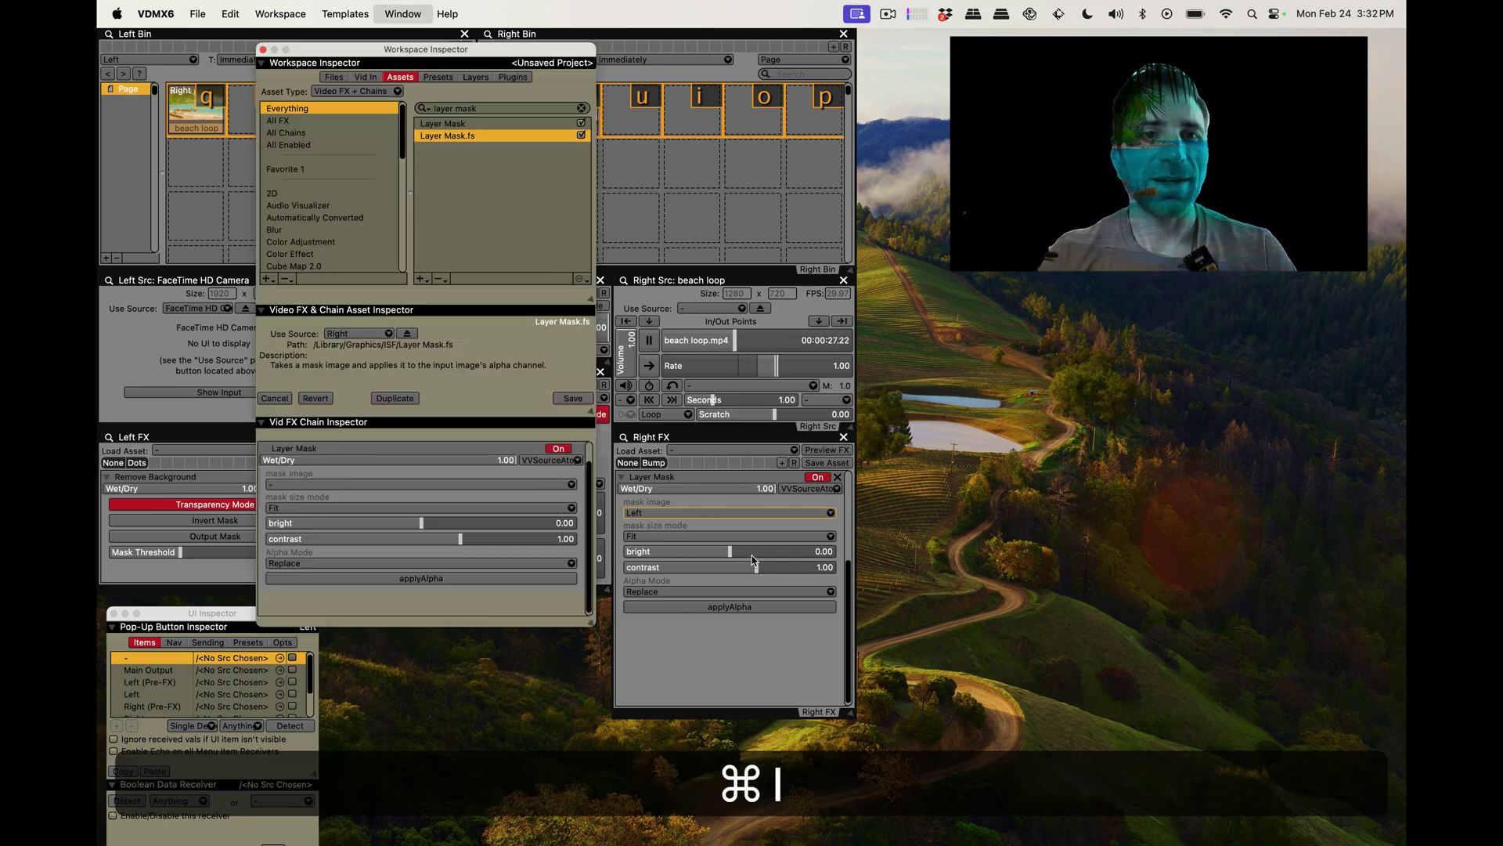
pyautogui.tripleClick(494, 105)
pyautogui.write('mask')
pyautogui.click(500, 210)
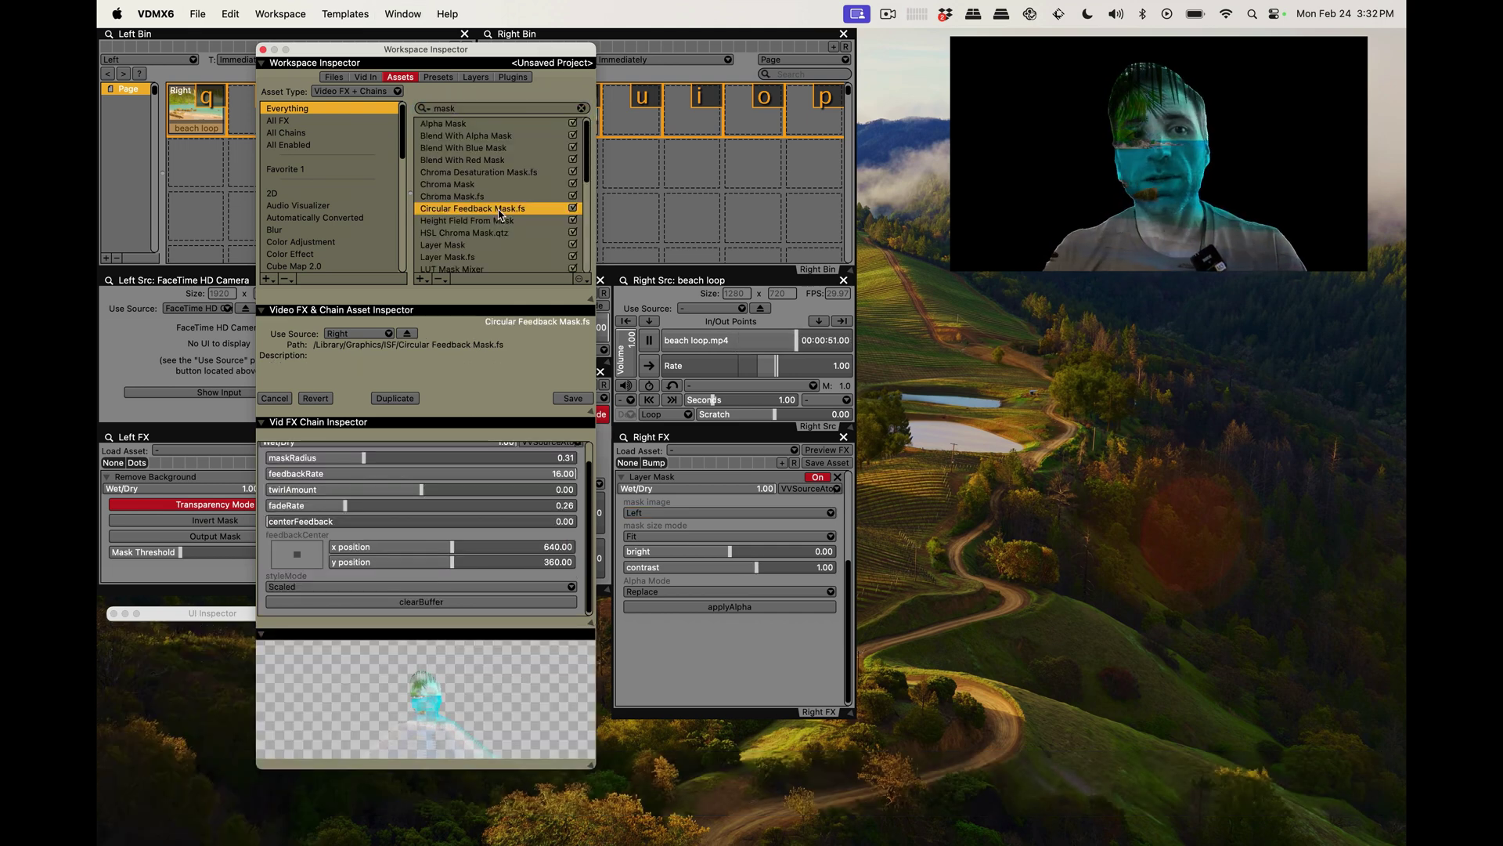
pyautogui.moveTo(499, 210); pyautogui.dragTo(727, 657)
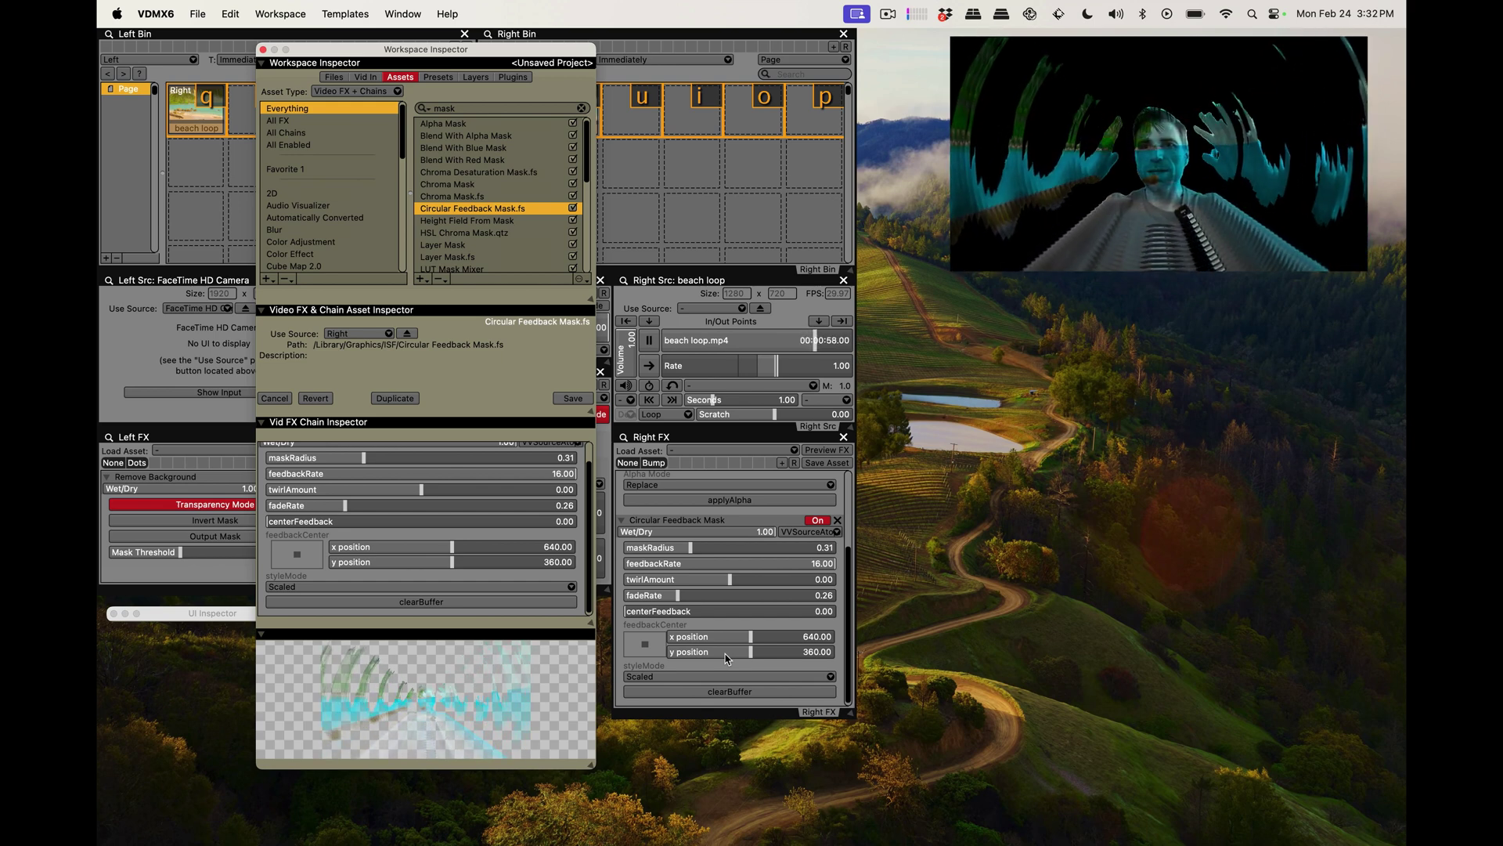
pyautogui.click(621, 521)
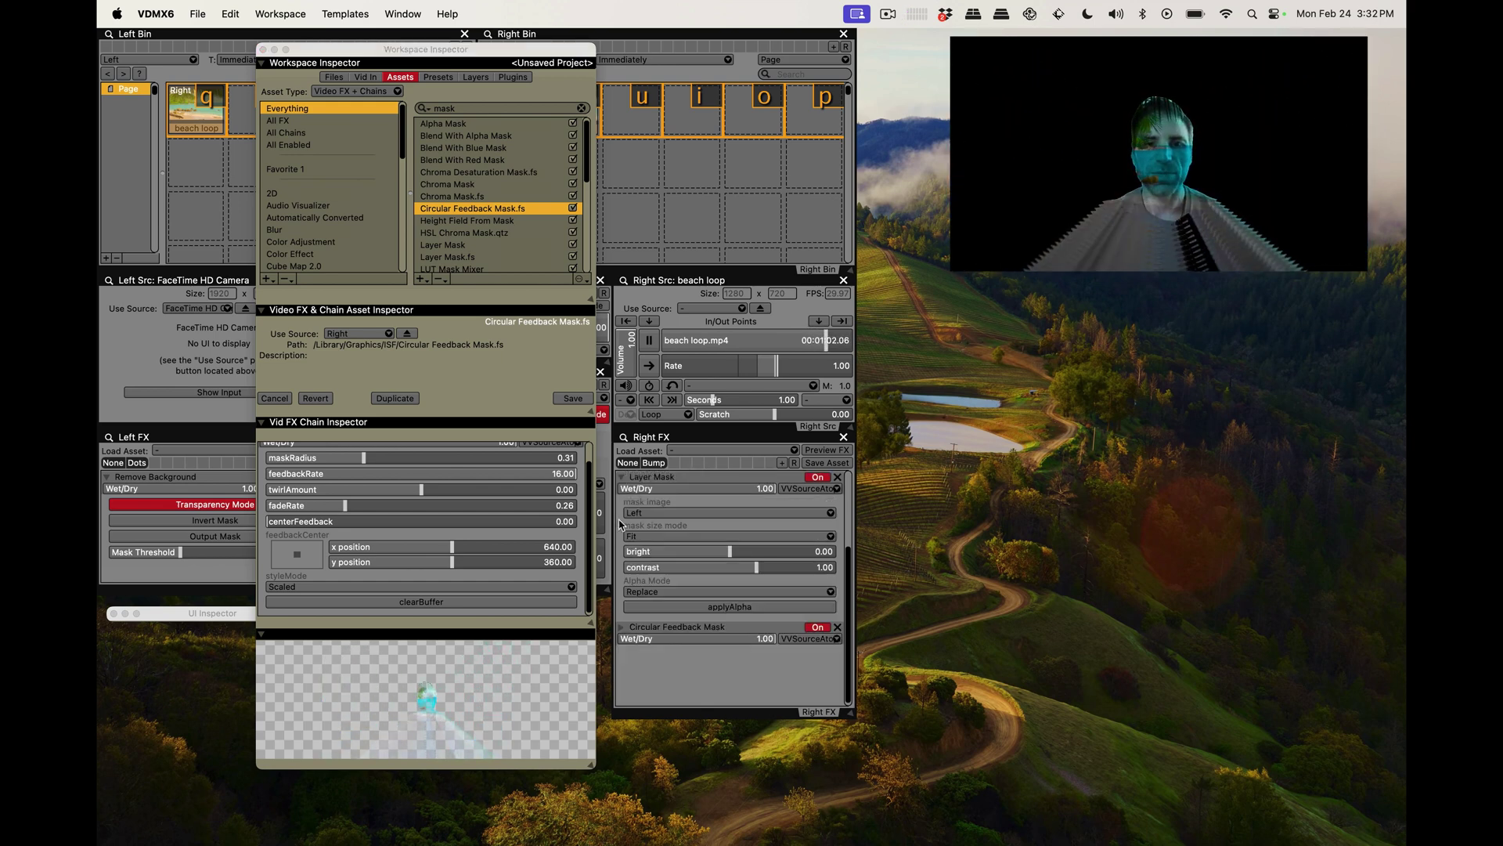
# Search the assets for 'disco' and add Disco Spinner.fs to the right layer's effects
pyautogui.click(504, 108)
pyautogui.press('BackSpace')
pyautogui.write('disco')
pyautogui.press('Return')
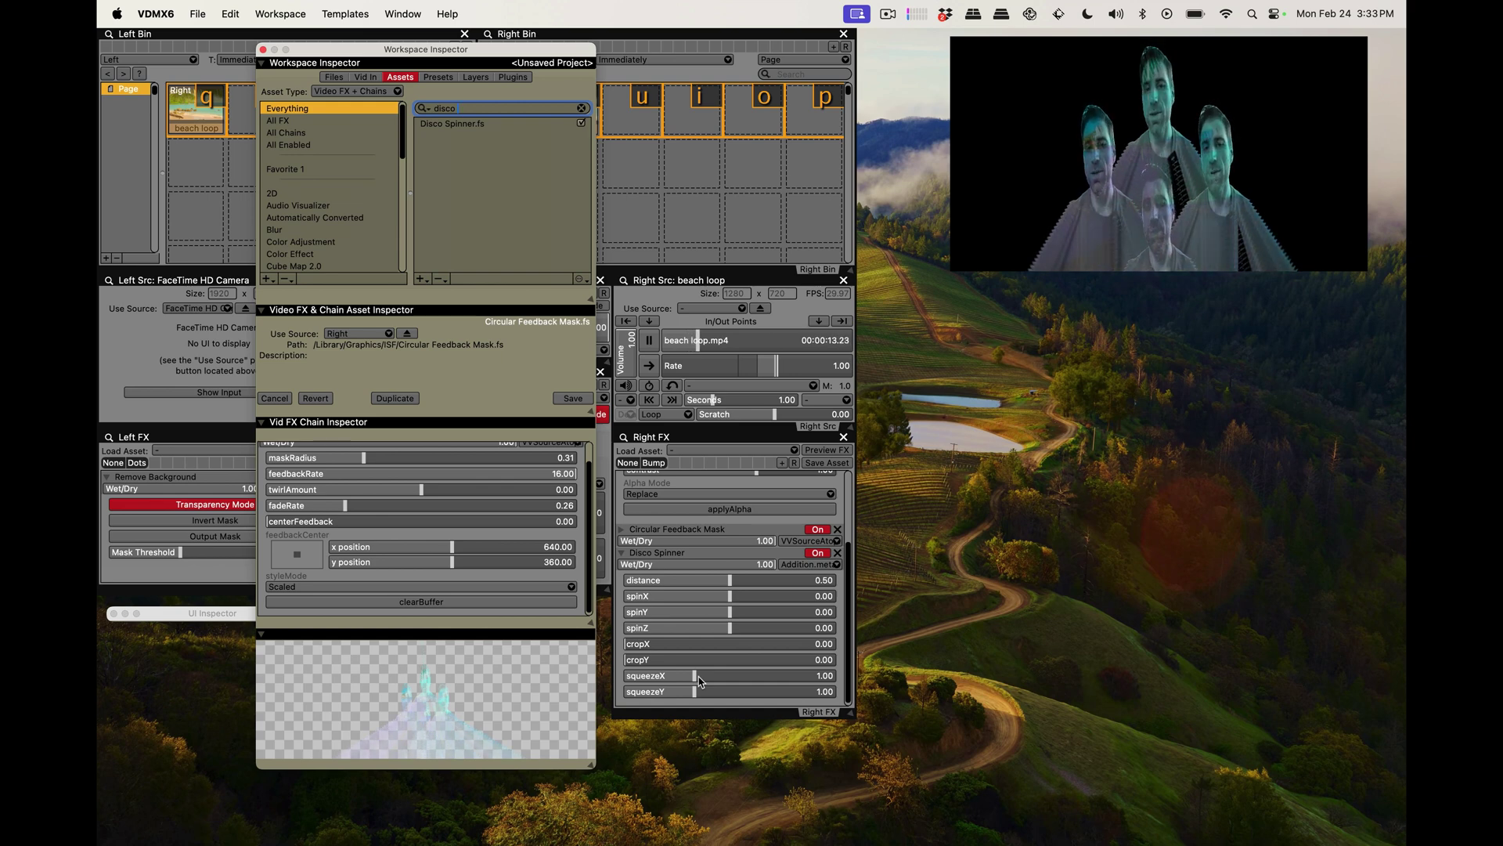
# Nudge Disco Spinner's spinZ, spinY (to about -0.20) and spinX off zero to tilt the copies
pyautogui.moveTo(724, 628)
pyautogui.mouseDown()
pyautogui.moveTo(780, 628)
pyautogui.moveTo(691, 626)
pyautogui.moveTo(731, 627)
pyautogui.mouseUp()
pyautogui.moveTo(731, 611)
pyautogui.mouseDown()
pyautogui.moveTo(695, 609)
pyautogui.moveTo(759, 611)
pyautogui.moveTo(723, 611)
pyautogui.moveTo(736, 599)
pyautogui.mouseUp()
pyautogui.click(733, 598)
# Drive Disco Spinner's spinZ from the clock's measure position
pyautogui.rightClick(728, 631)
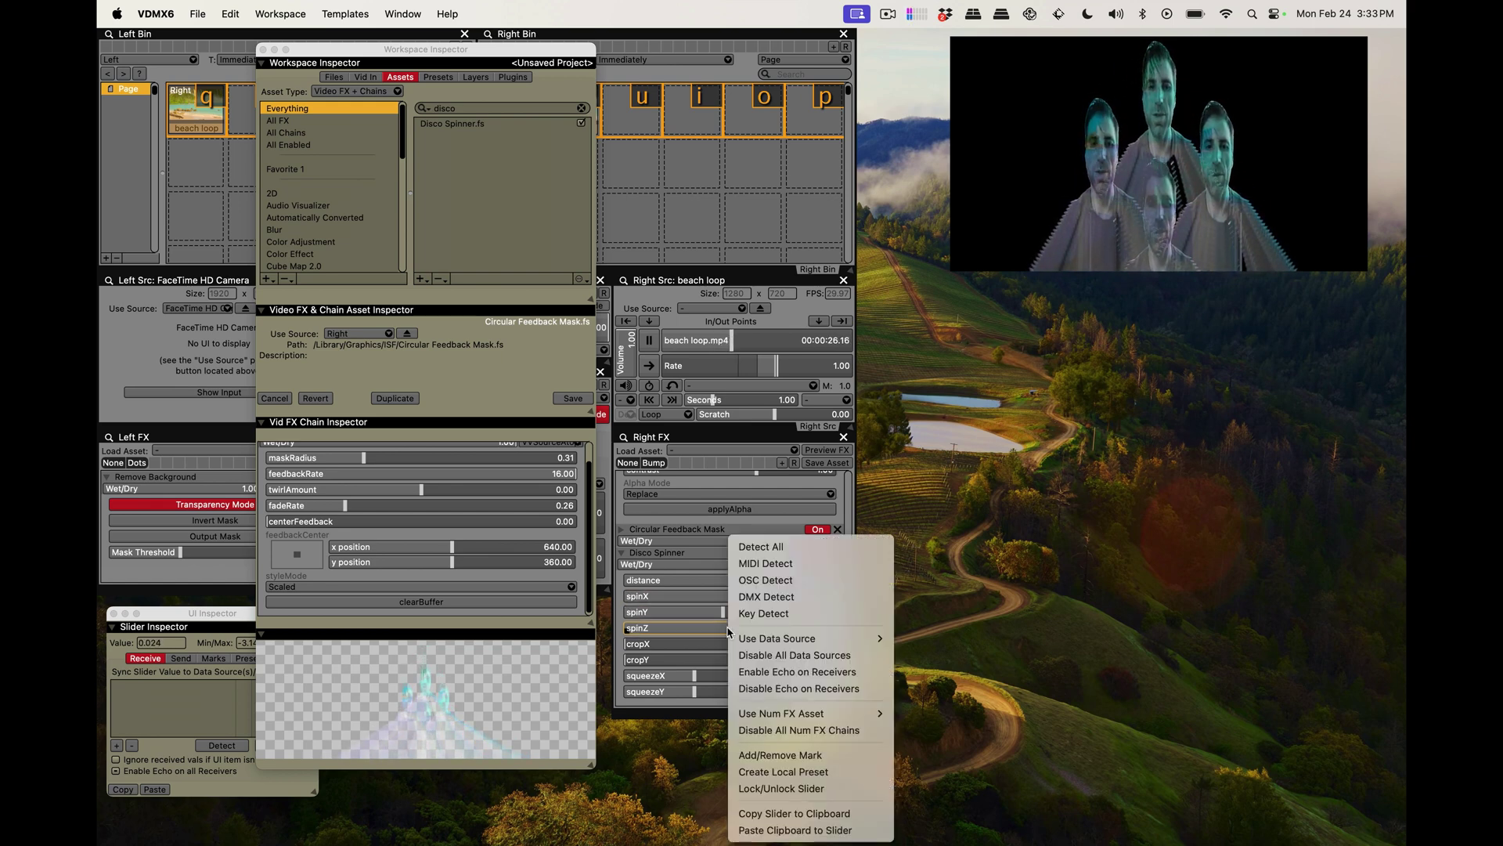
pyautogui.moveTo(891, 635)
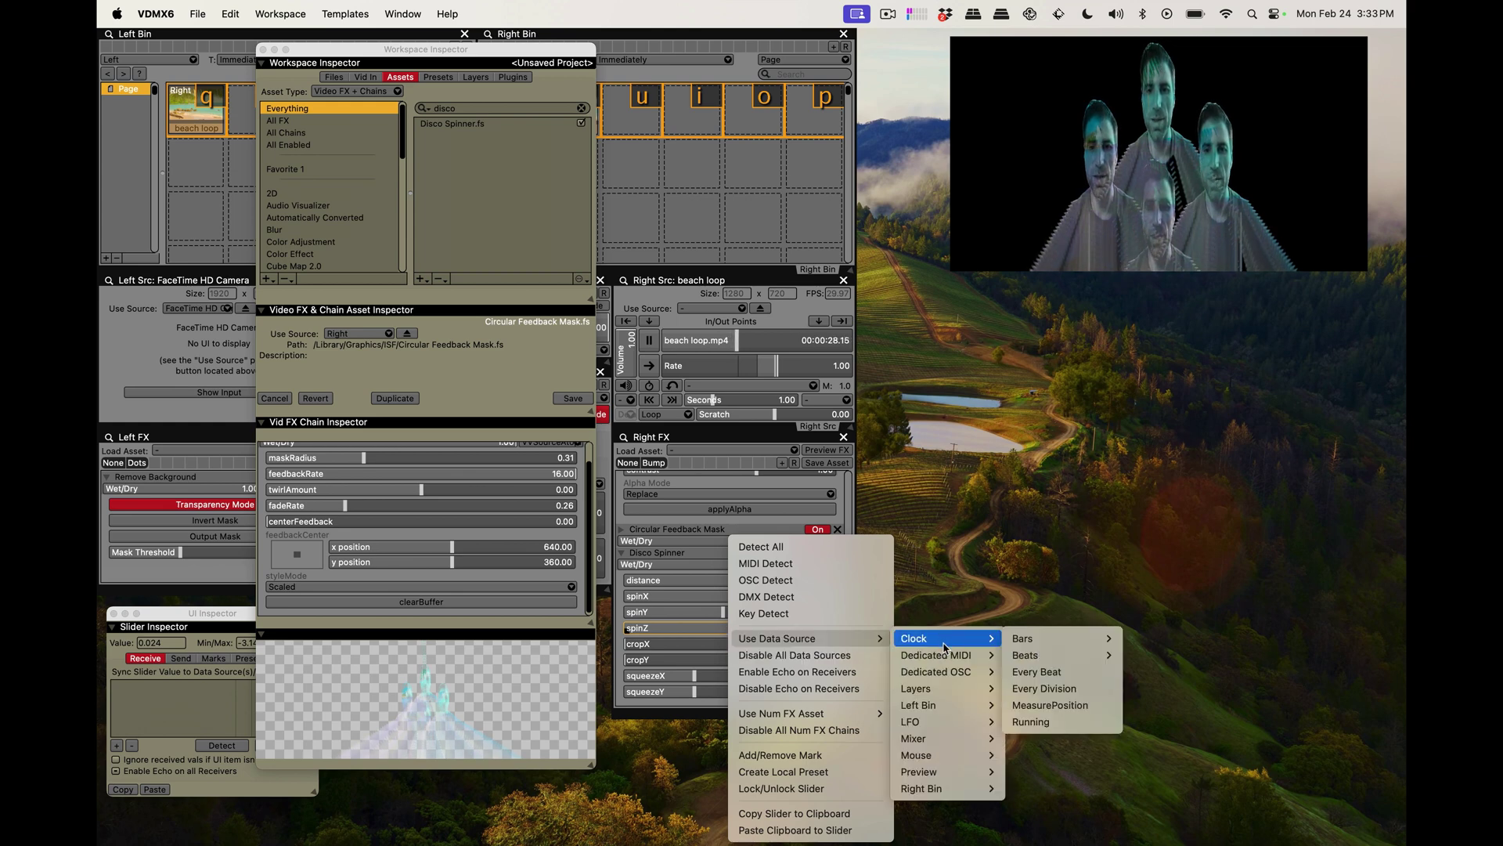
pyautogui.click(1050, 707)
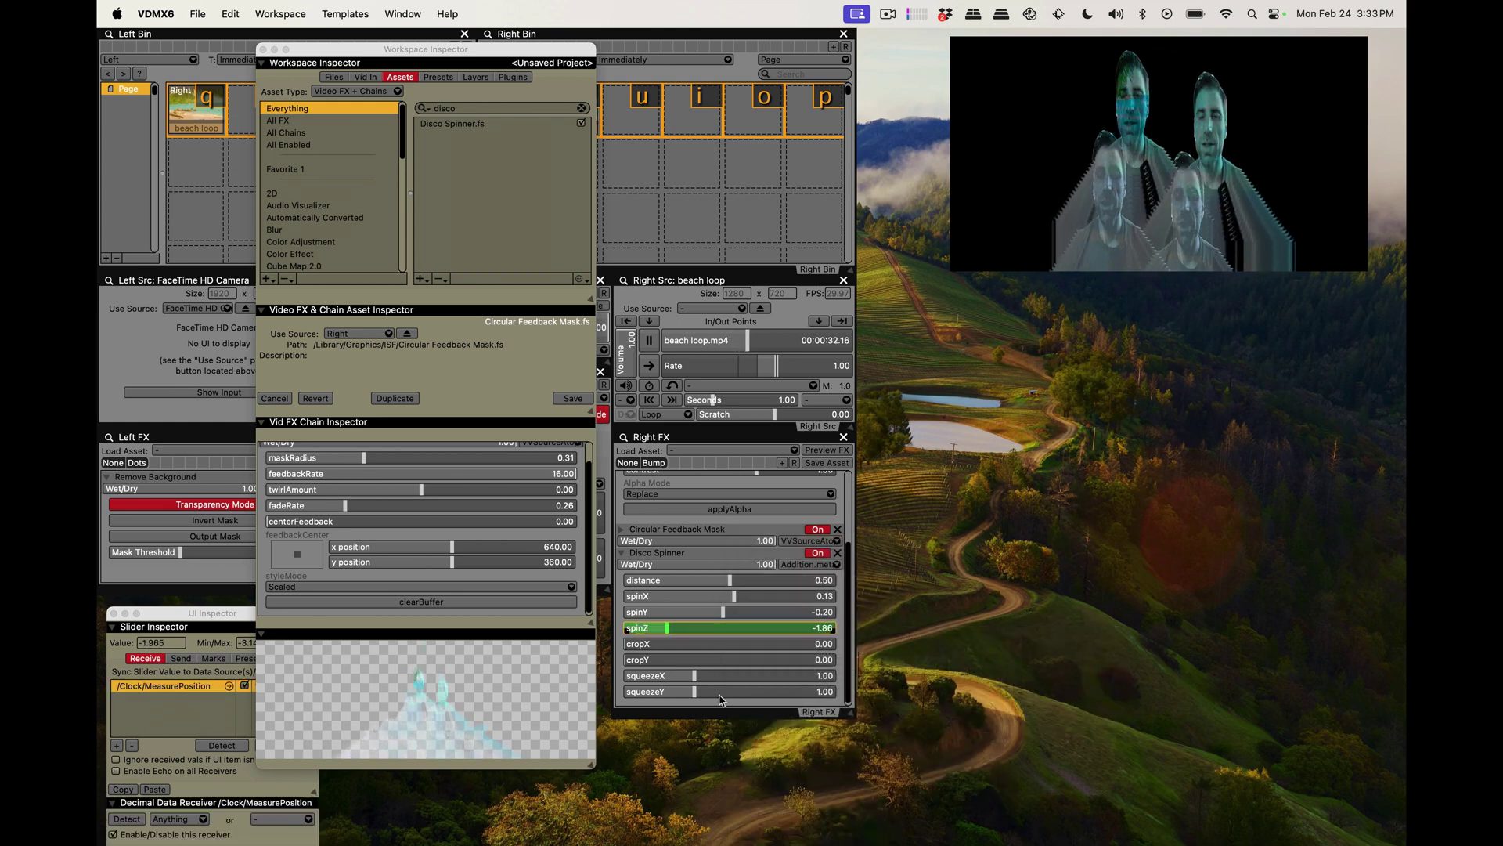
# Cut the Clock plugin tempo from 120 to 30 BPM and close the Workspace Inspector
pyautogui.click(509, 78)
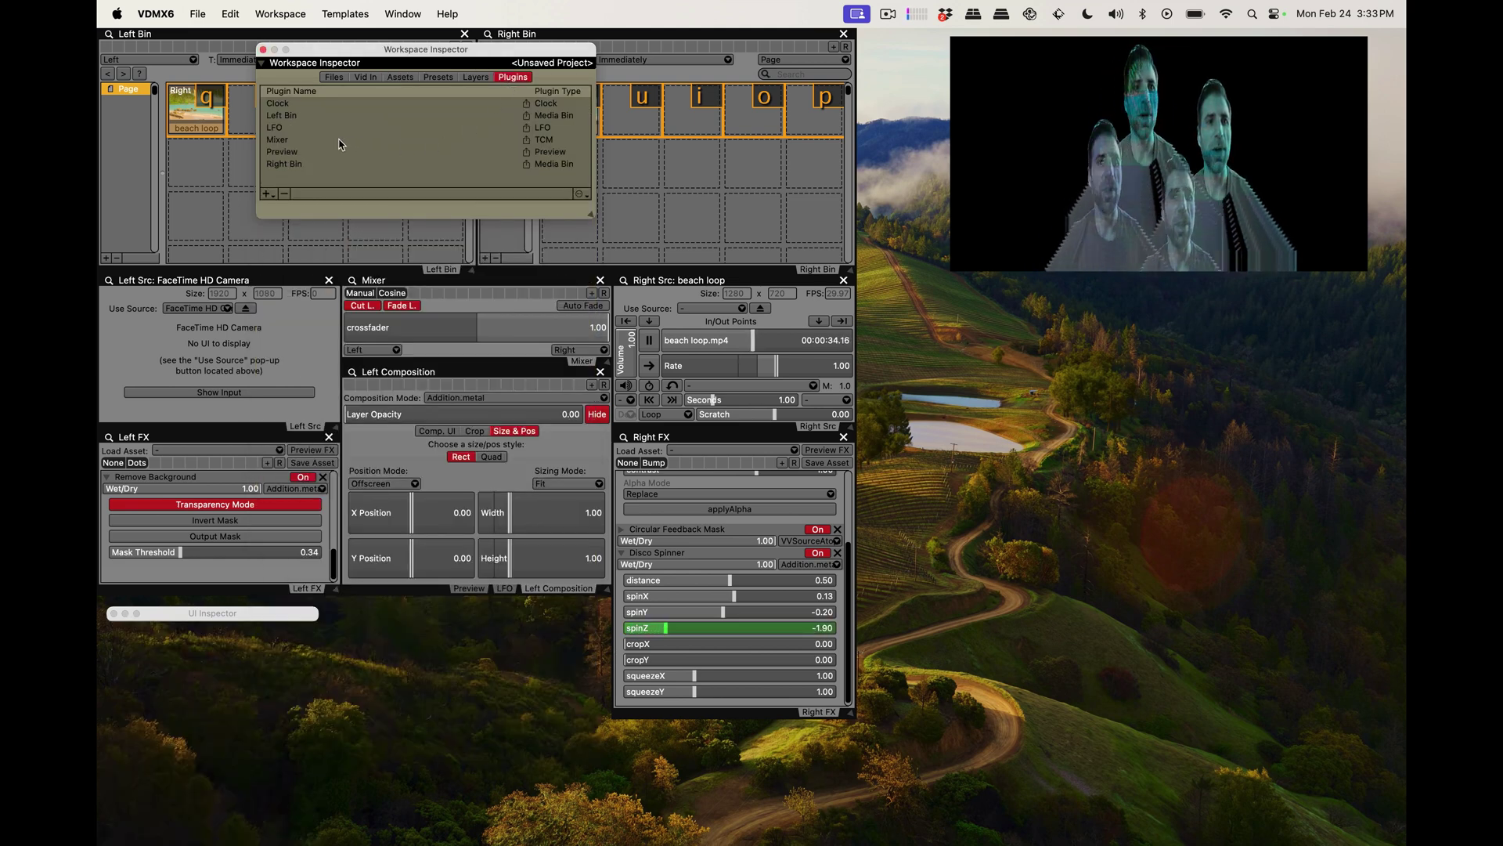
pyautogui.click(297, 104)
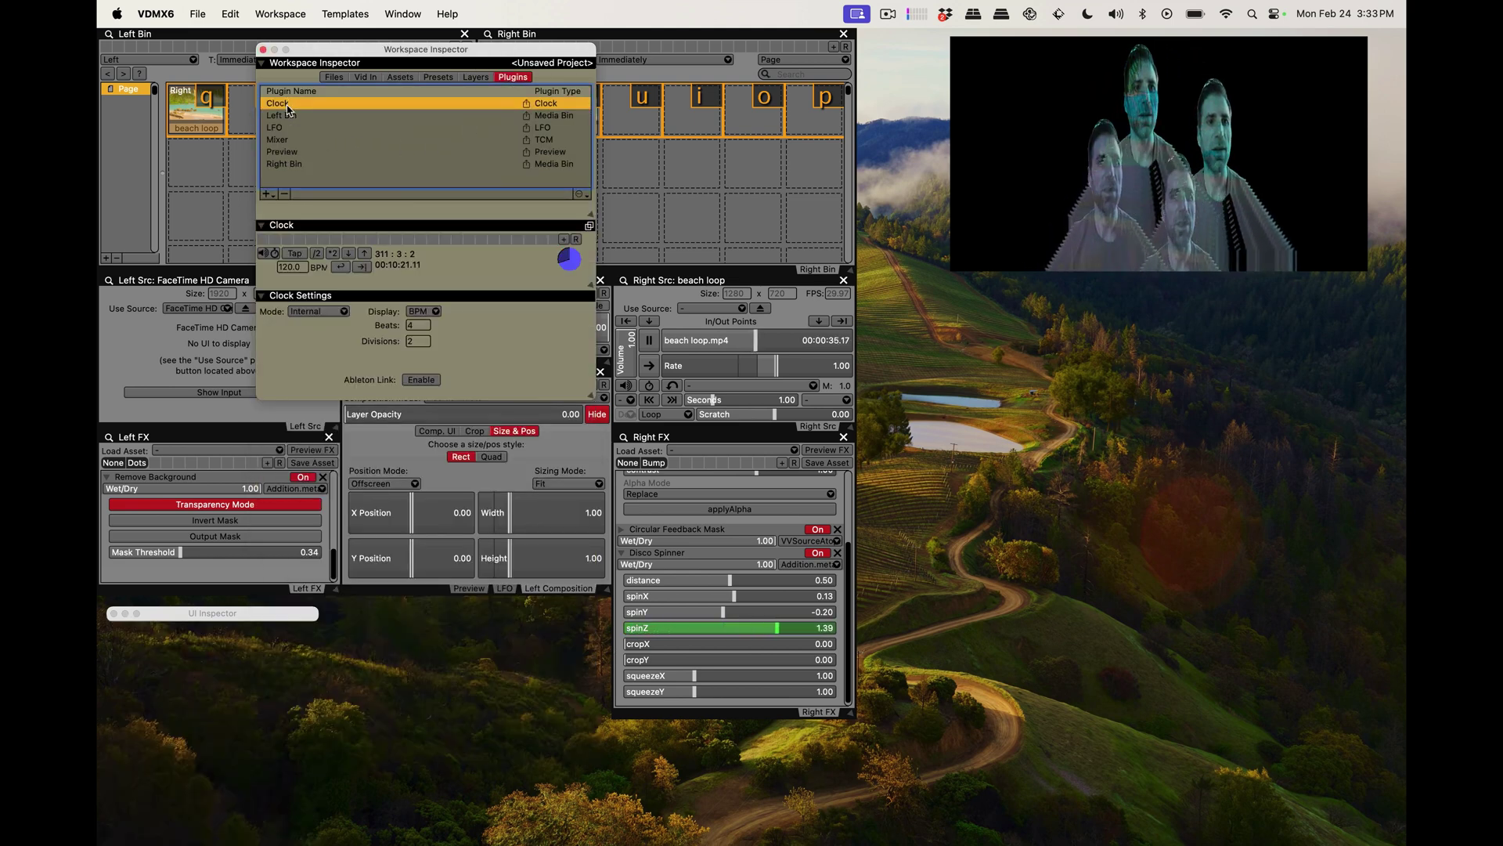
pyautogui.doubleClick(317, 254)
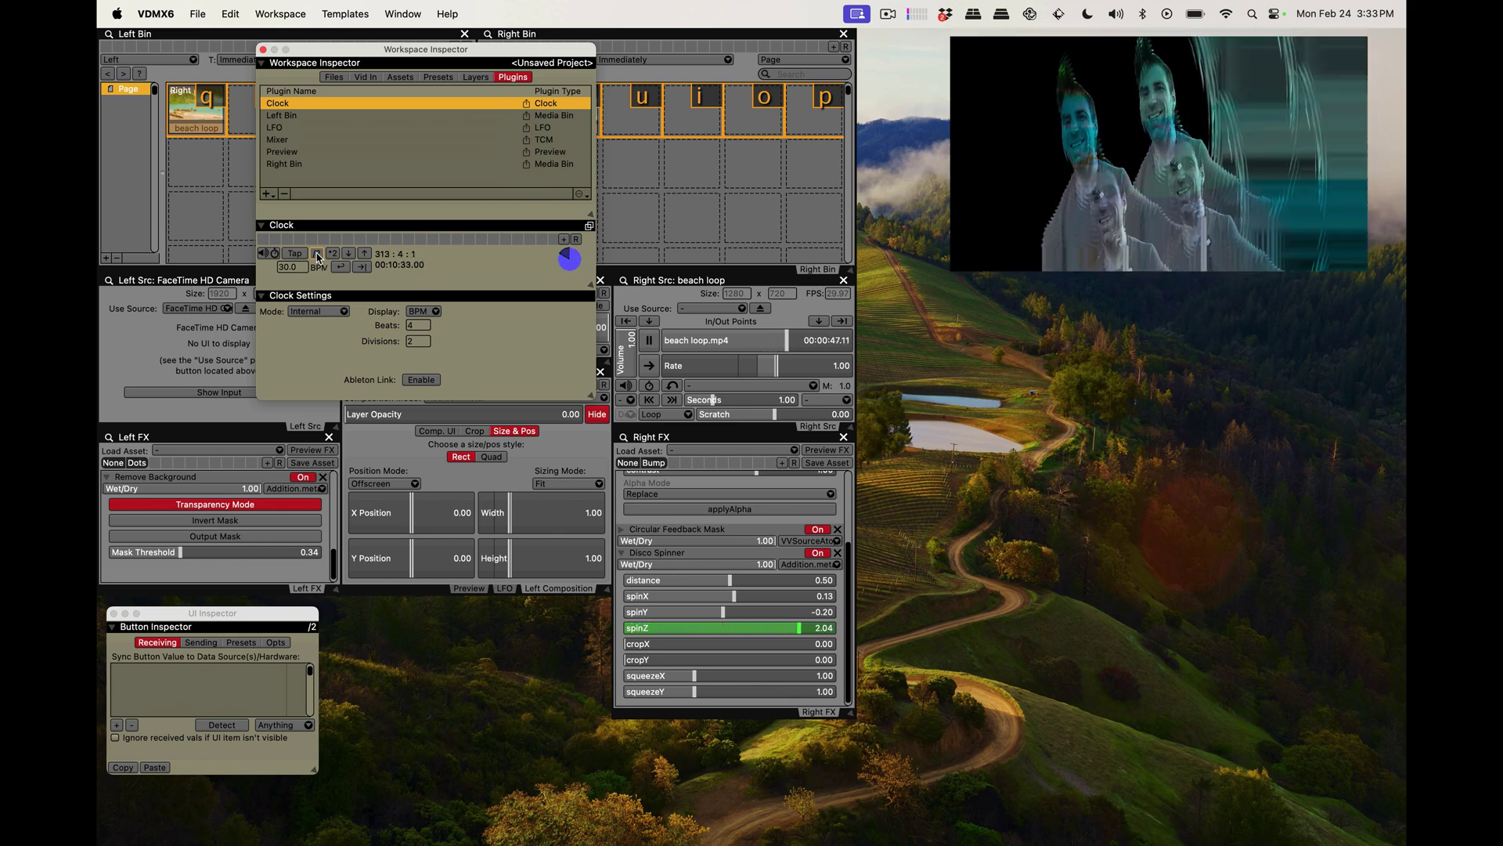
pyautogui.press('super+i')
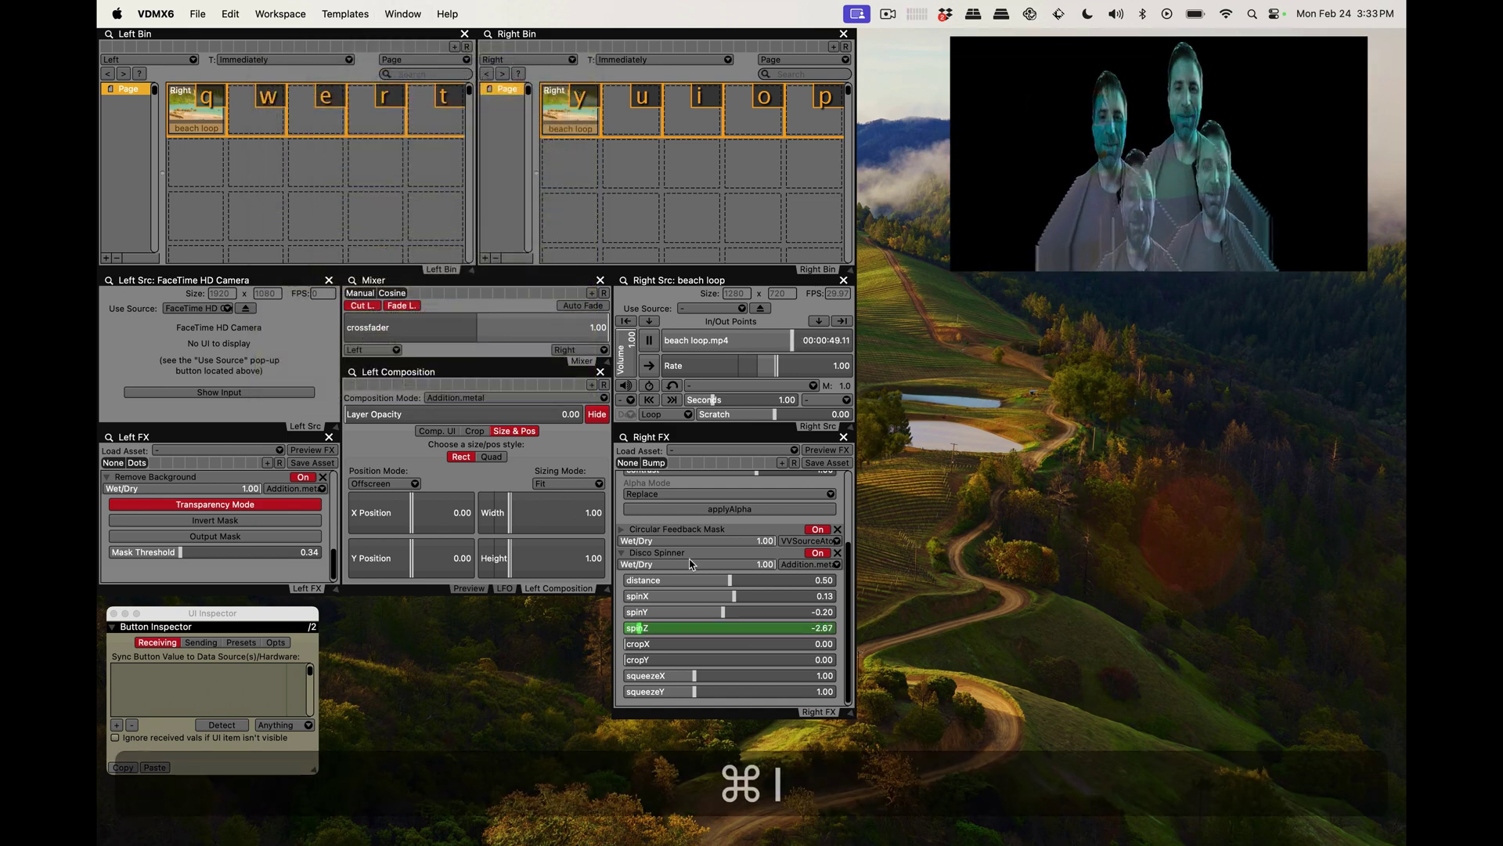
# Compare Remove Background's Invert and Output Mask toggles, leaving both off
pyautogui.scroll(3, 624, 479)
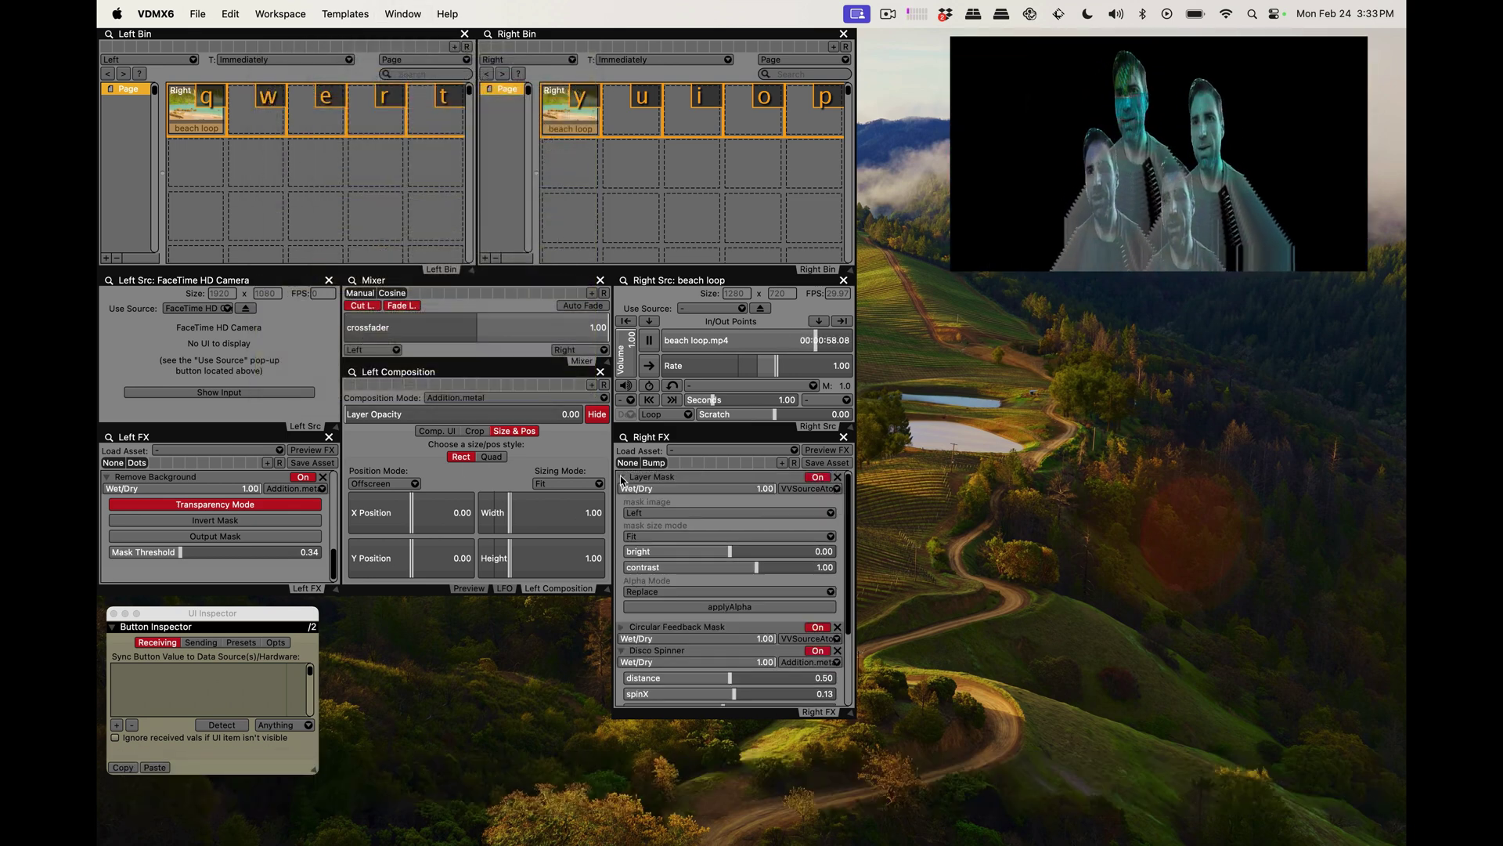
pyautogui.click(227, 522)
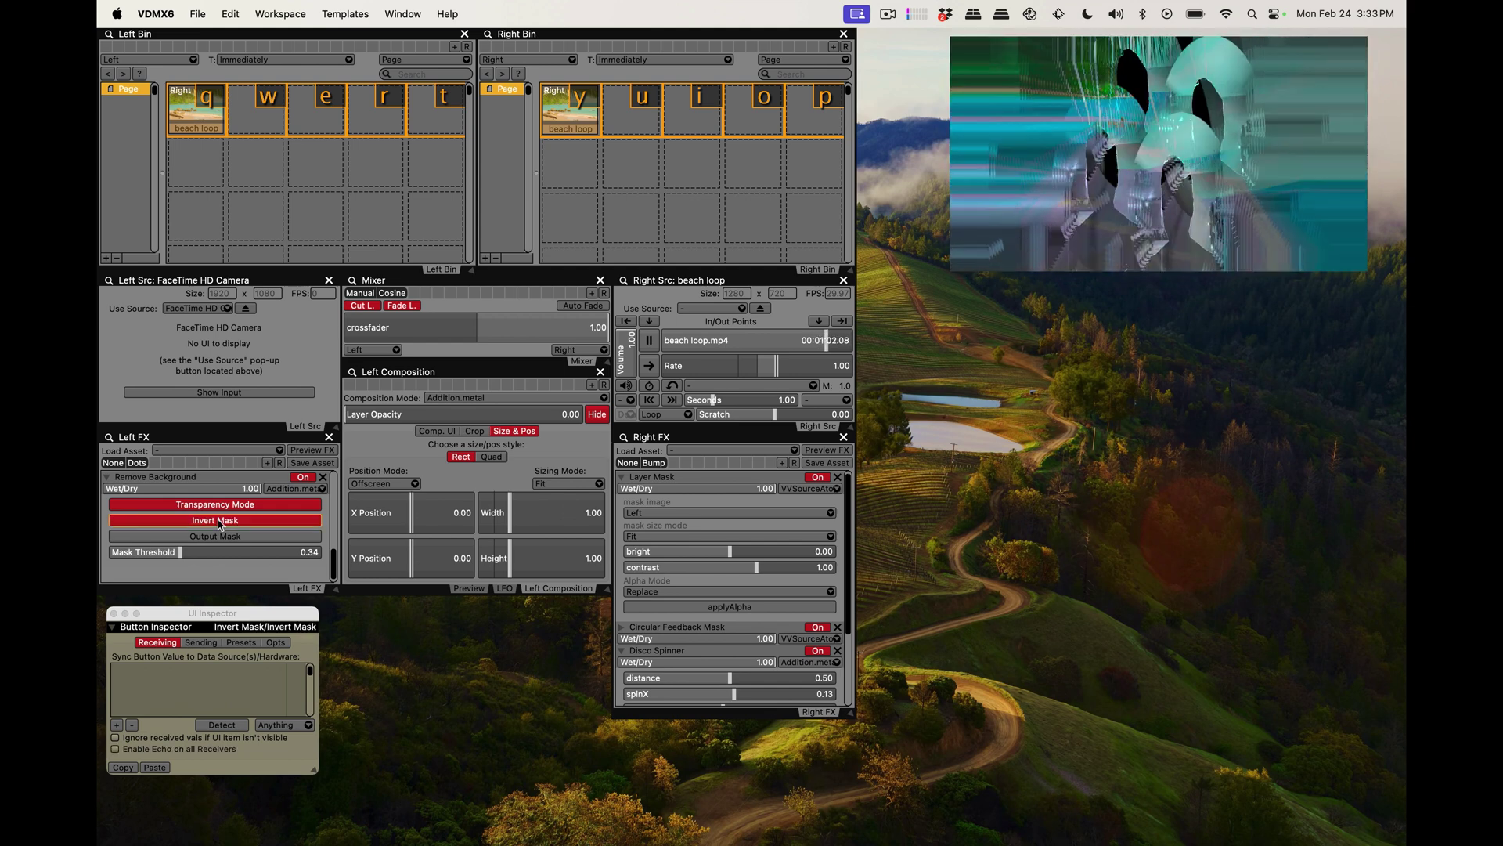
pyautogui.click(219, 522)
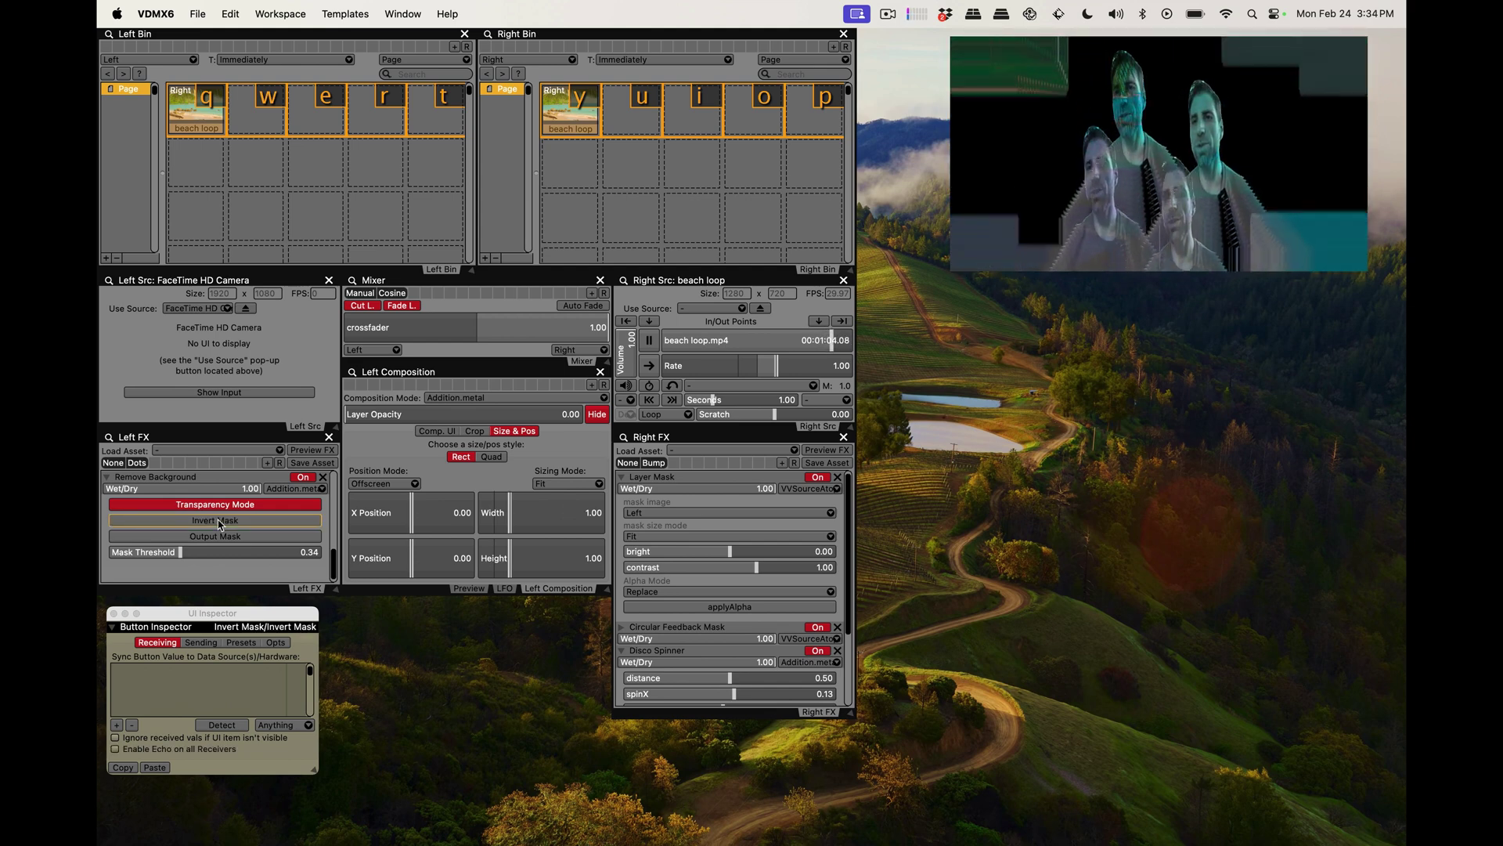
pyautogui.click(220, 522)
pyautogui.click(219, 522)
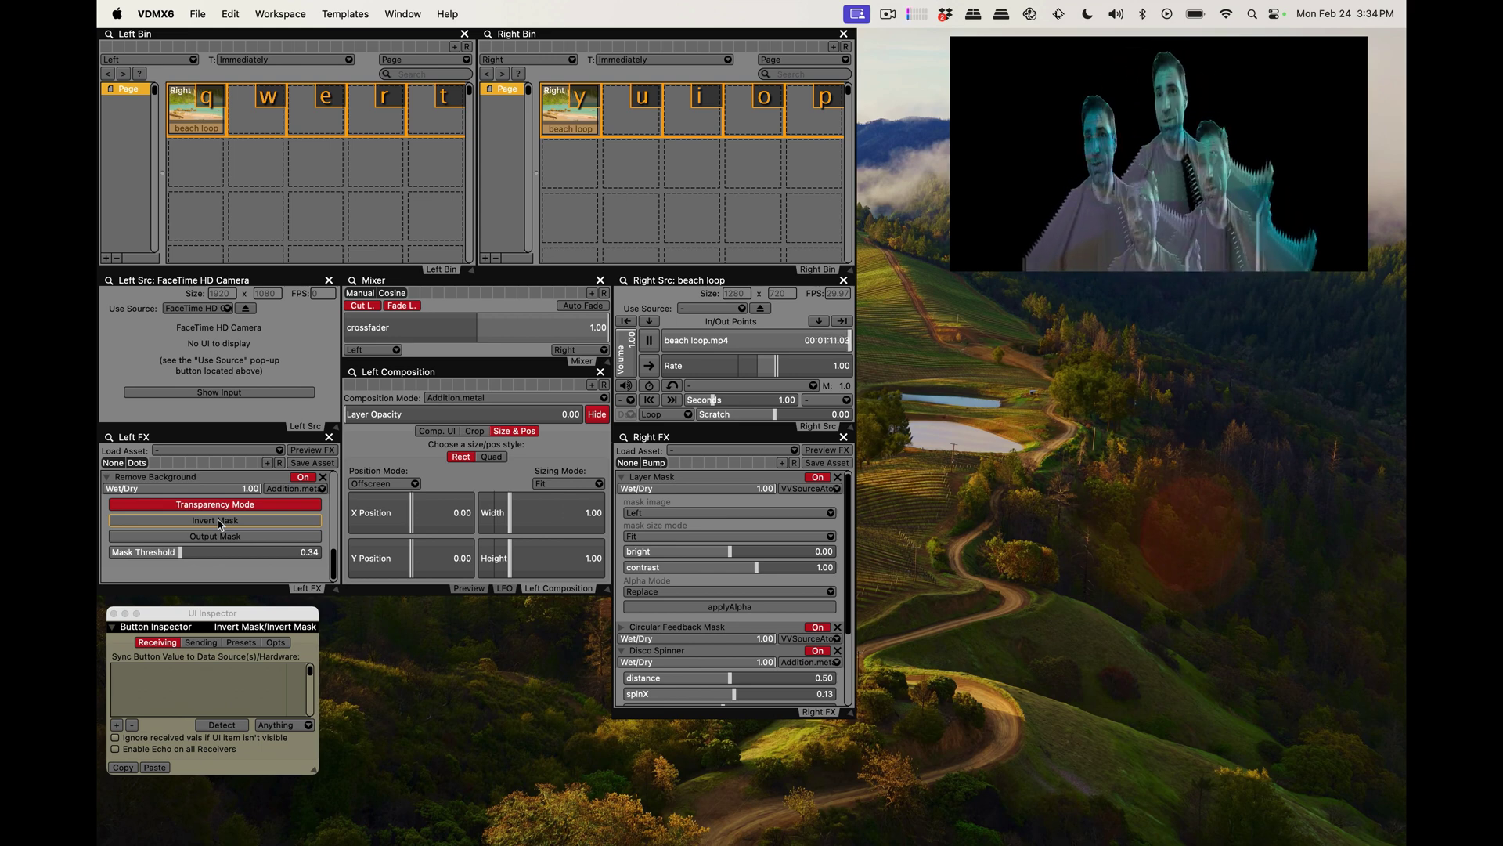
pyautogui.click(220, 522)
pyautogui.click(219, 537)
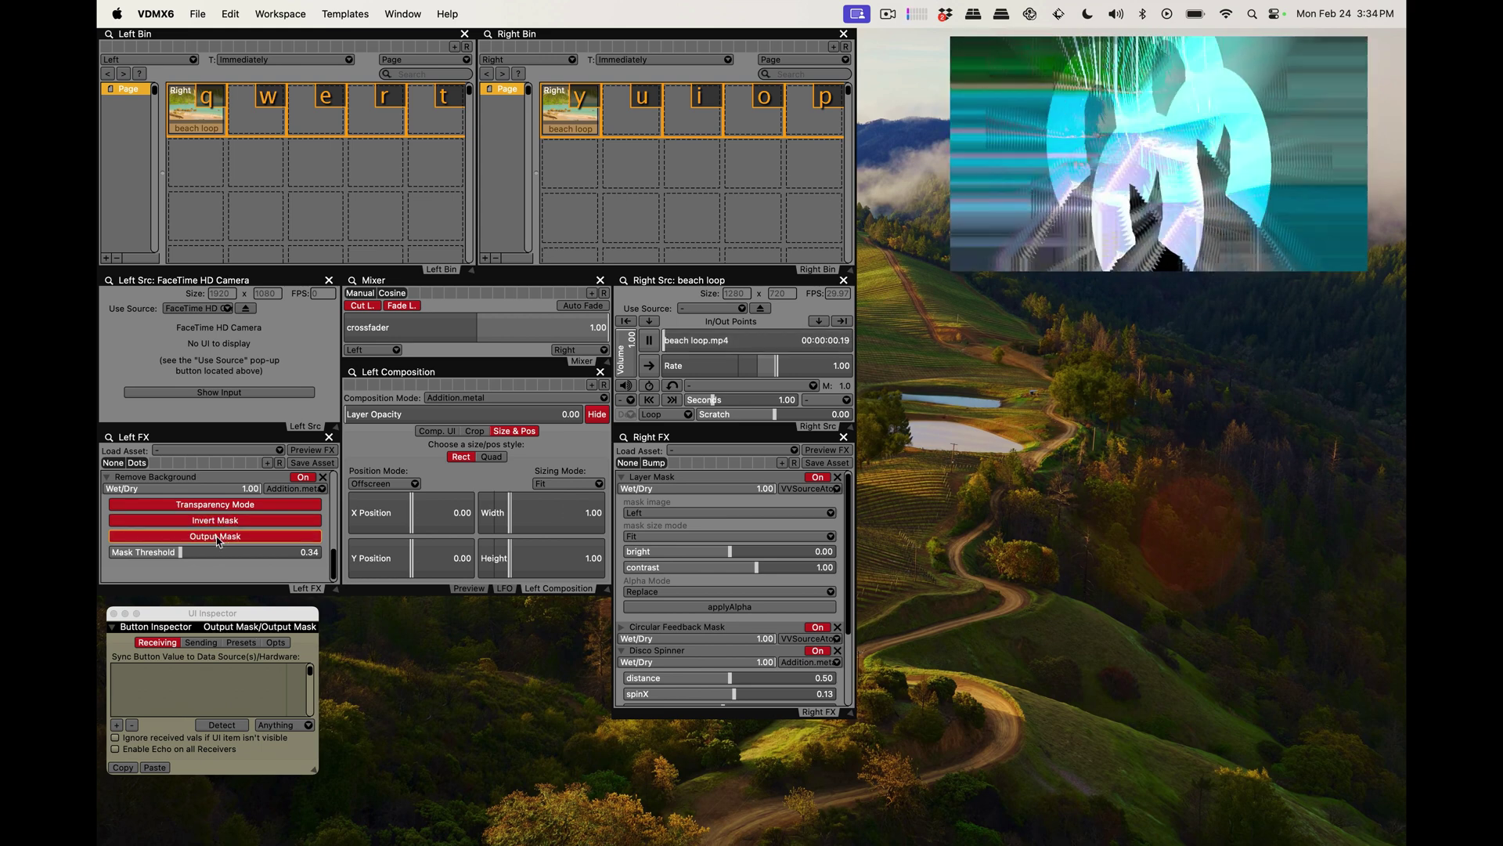
pyautogui.click(219, 537)
pyautogui.click(237, 521)
# Set Circular Feedback Mask Wet/Dry to 0.46, move Disco Spinner to the top, raise spinZ, disable Layer Mask
pyautogui.click(691, 639)
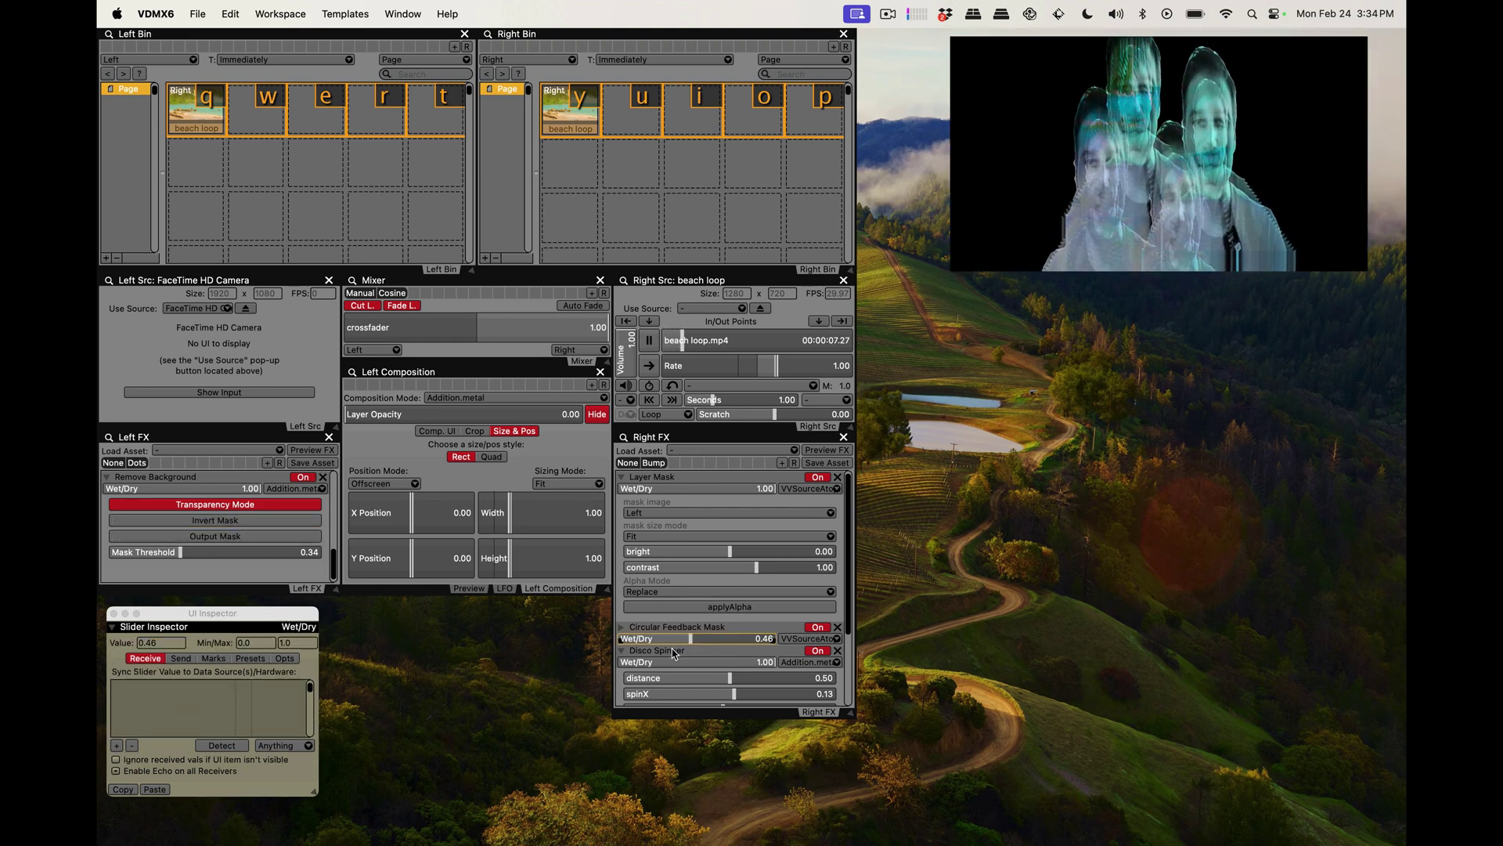
pyautogui.moveTo(679, 650); pyautogui.dragTo(686, 501)
pyautogui.moveTo(689, 552); pyautogui.dragTo(770, 552)
pyautogui.click(817, 636)
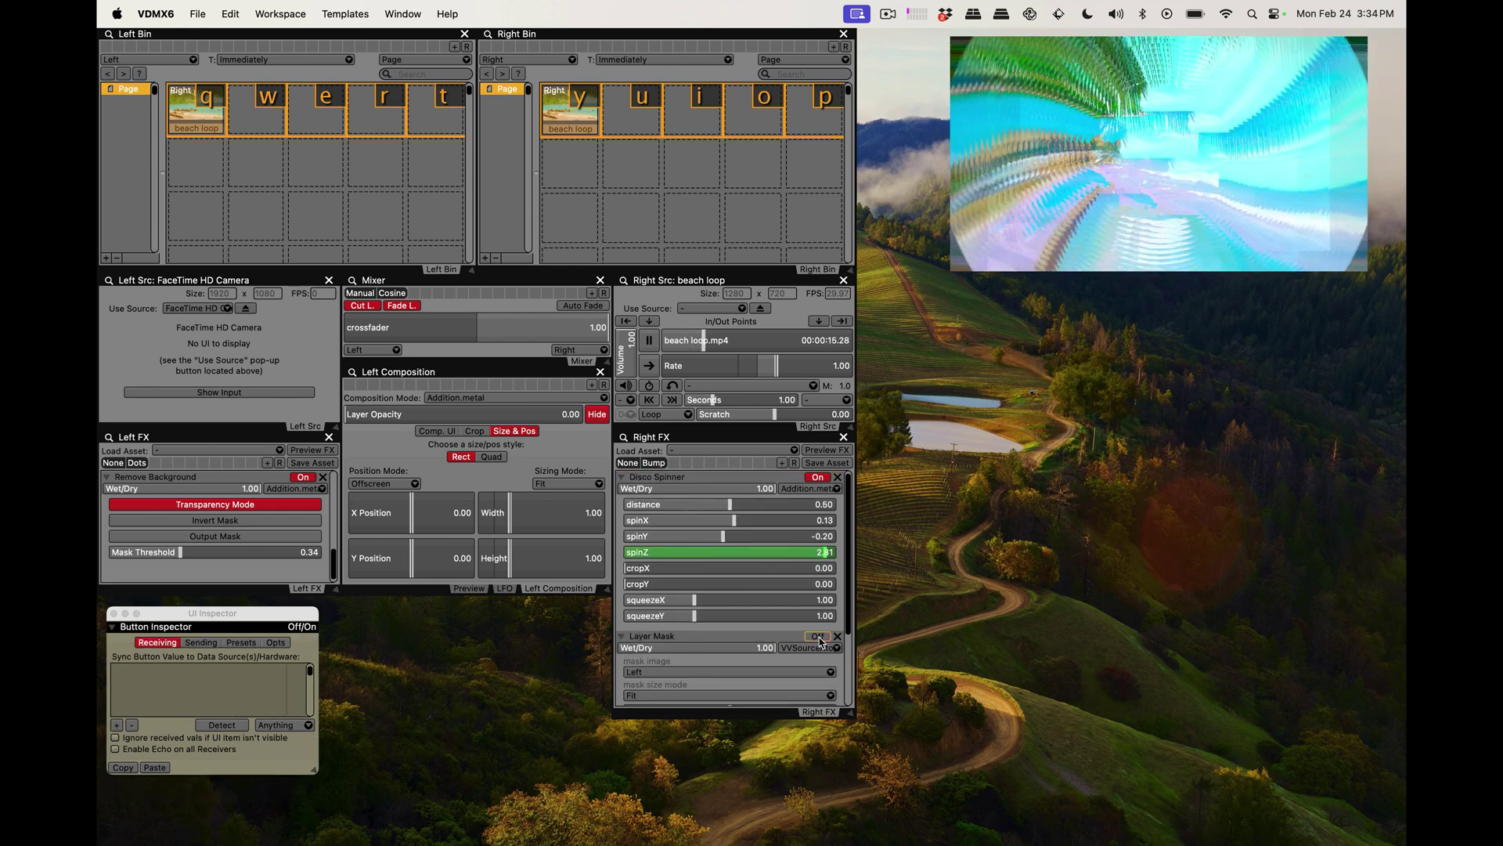
# Turn Layer Mask back on, collapse and disable Disco Spinner, and place Circular Feedback Mask above Layer Mask
pyautogui.click(817, 636)
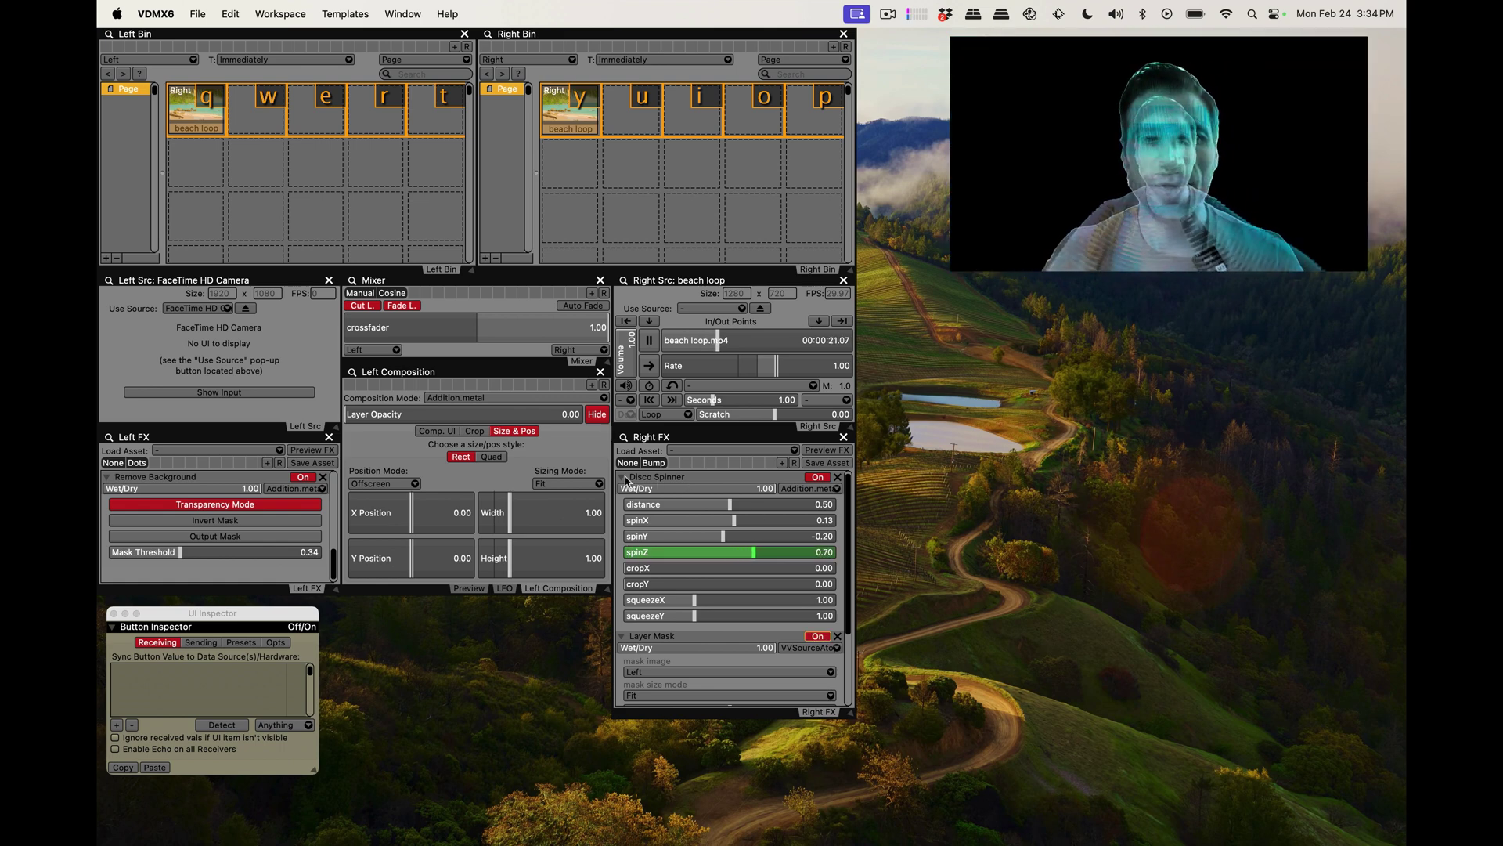
pyautogui.click(656, 477)
pyautogui.click(814, 477)
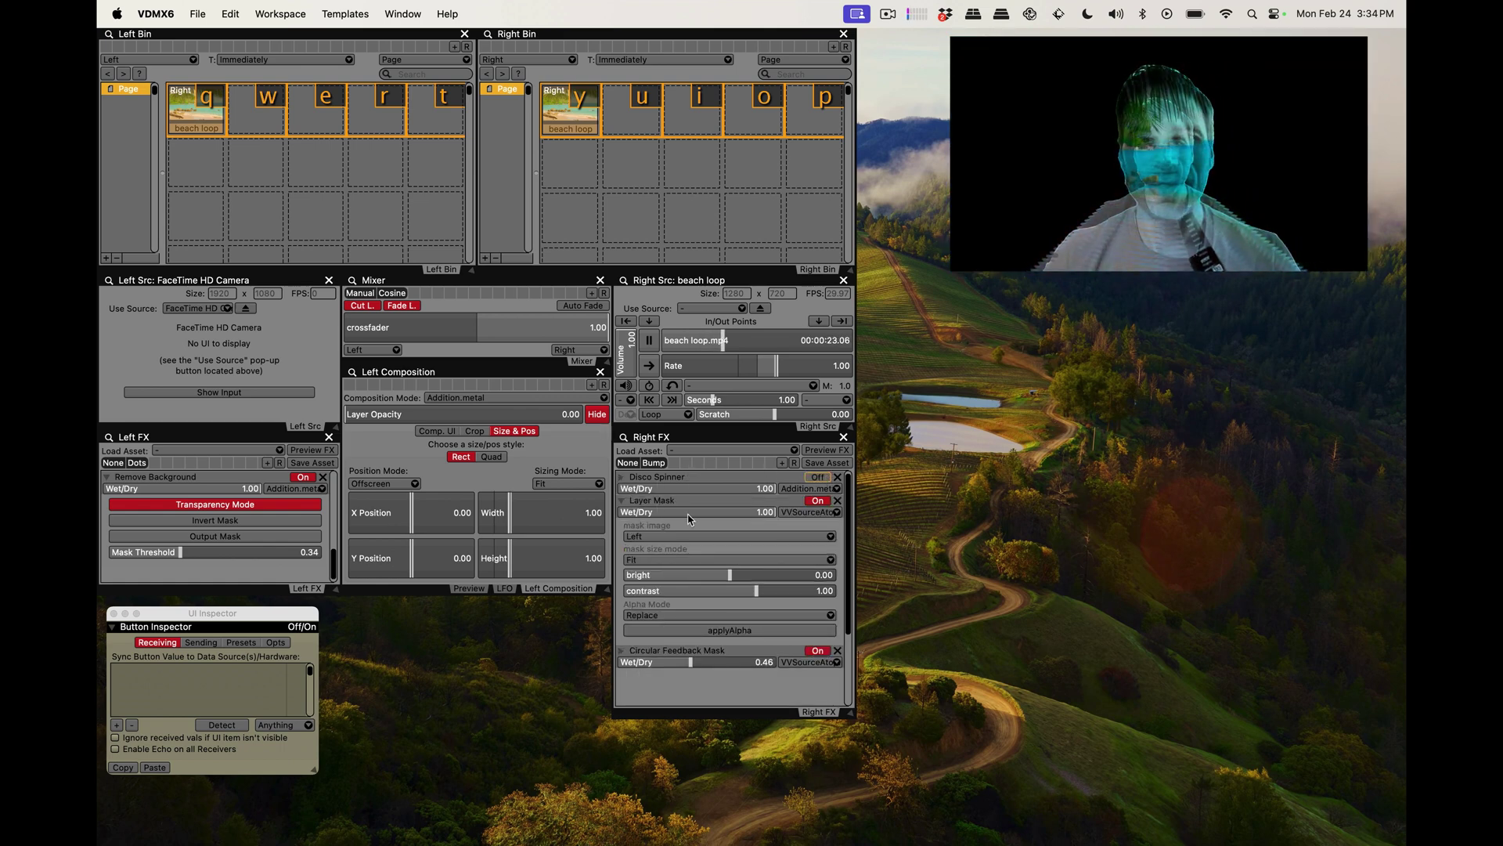
pyautogui.moveTo(681, 650); pyautogui.dragTo(691, 501)
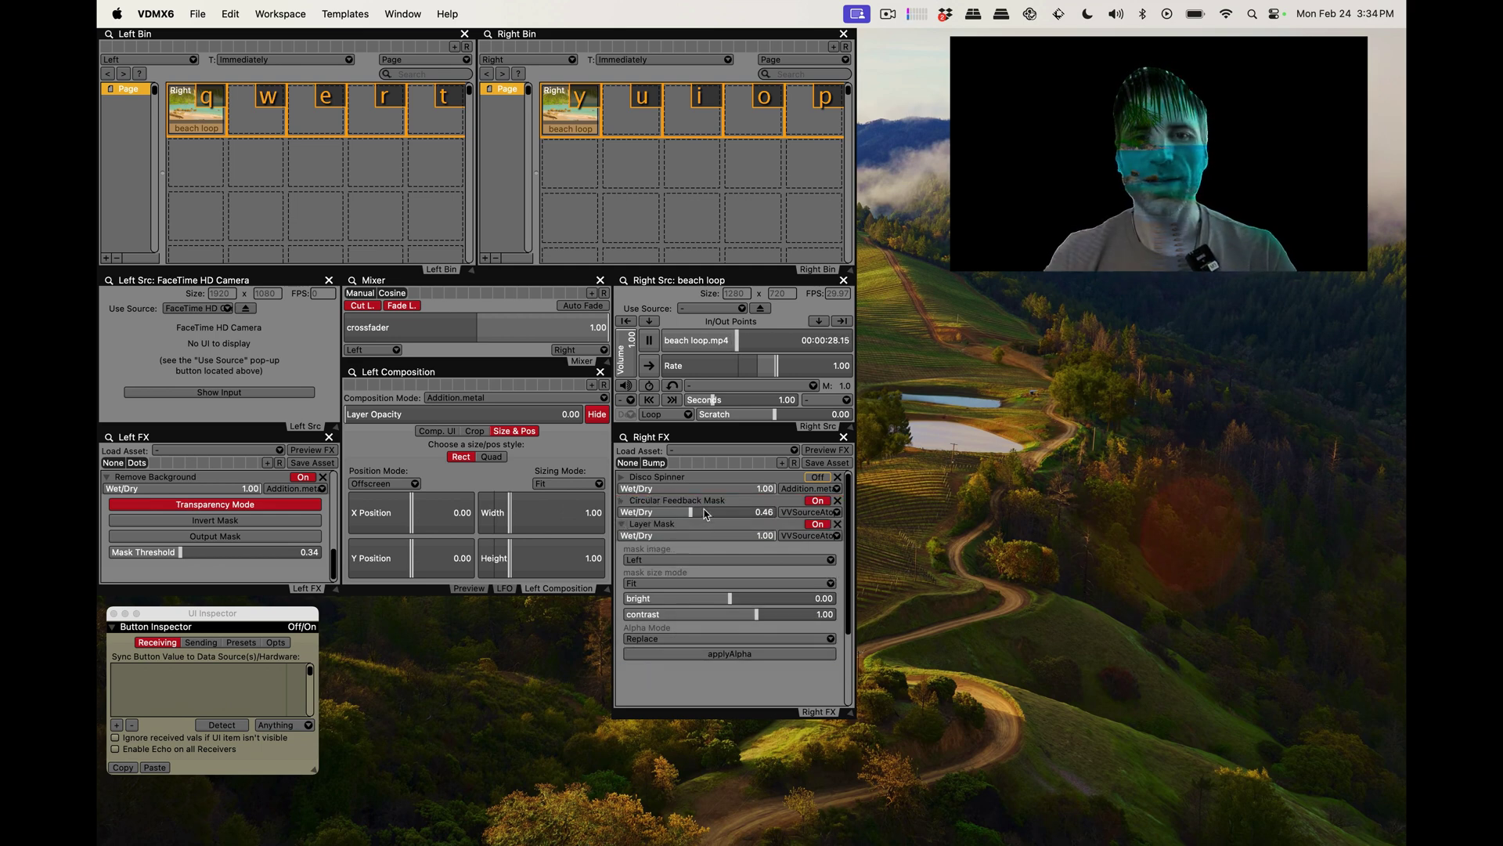
# Set the right layer's source to Live Inputs > FaceTime HD Camera
pyautogui.click(744, 311)
pyautogui.moveTo(829, 344)
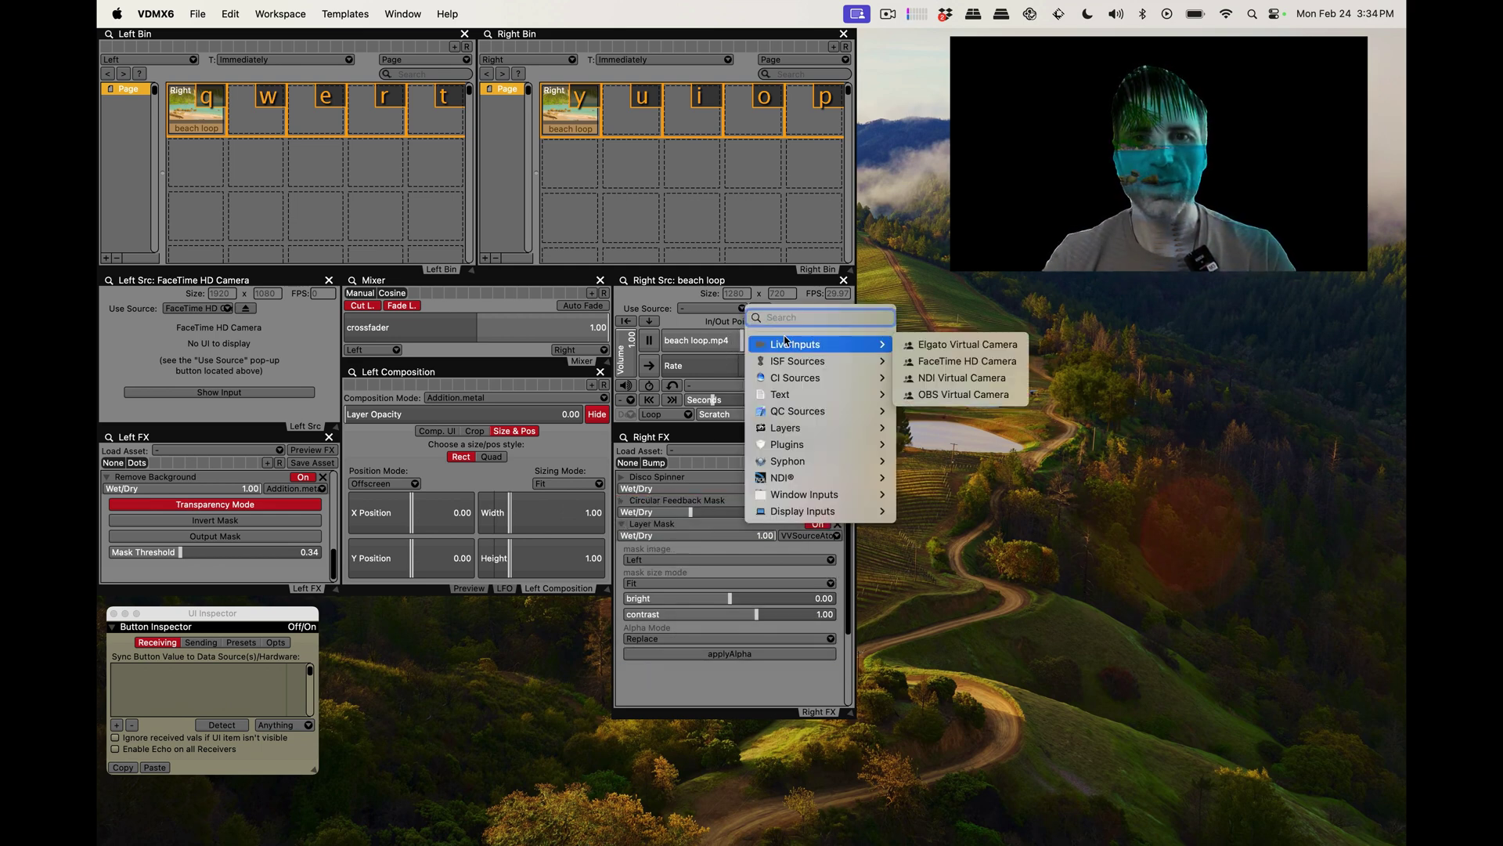
pyautogui.click(962, 368)
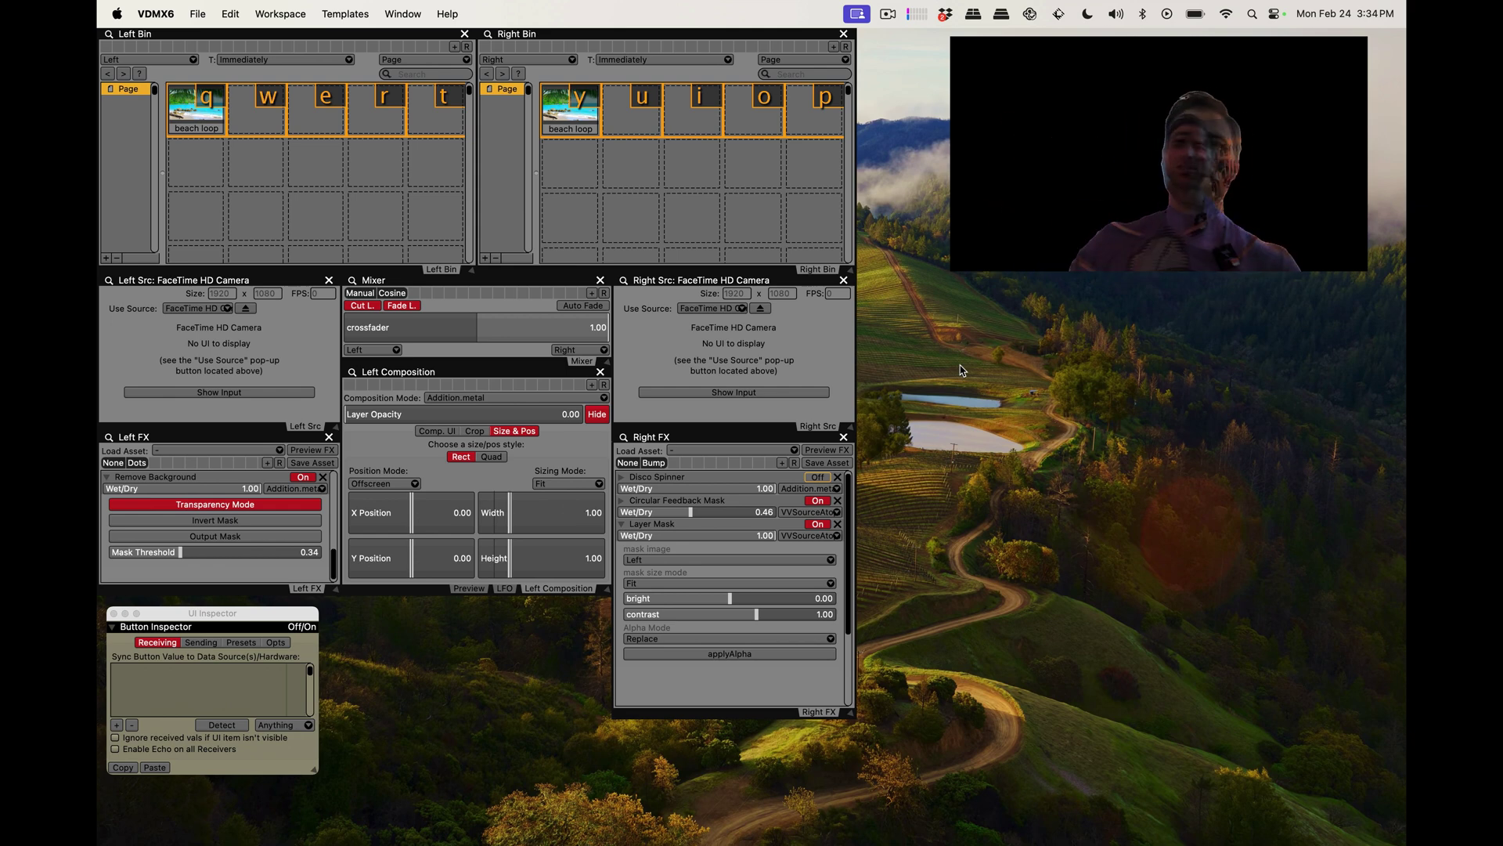
# In the left layer's Remove Background, enable Output Mask and turn off Transparency Mode
pyautogui.click(241, 522)
pyautogui.click(243, 536)
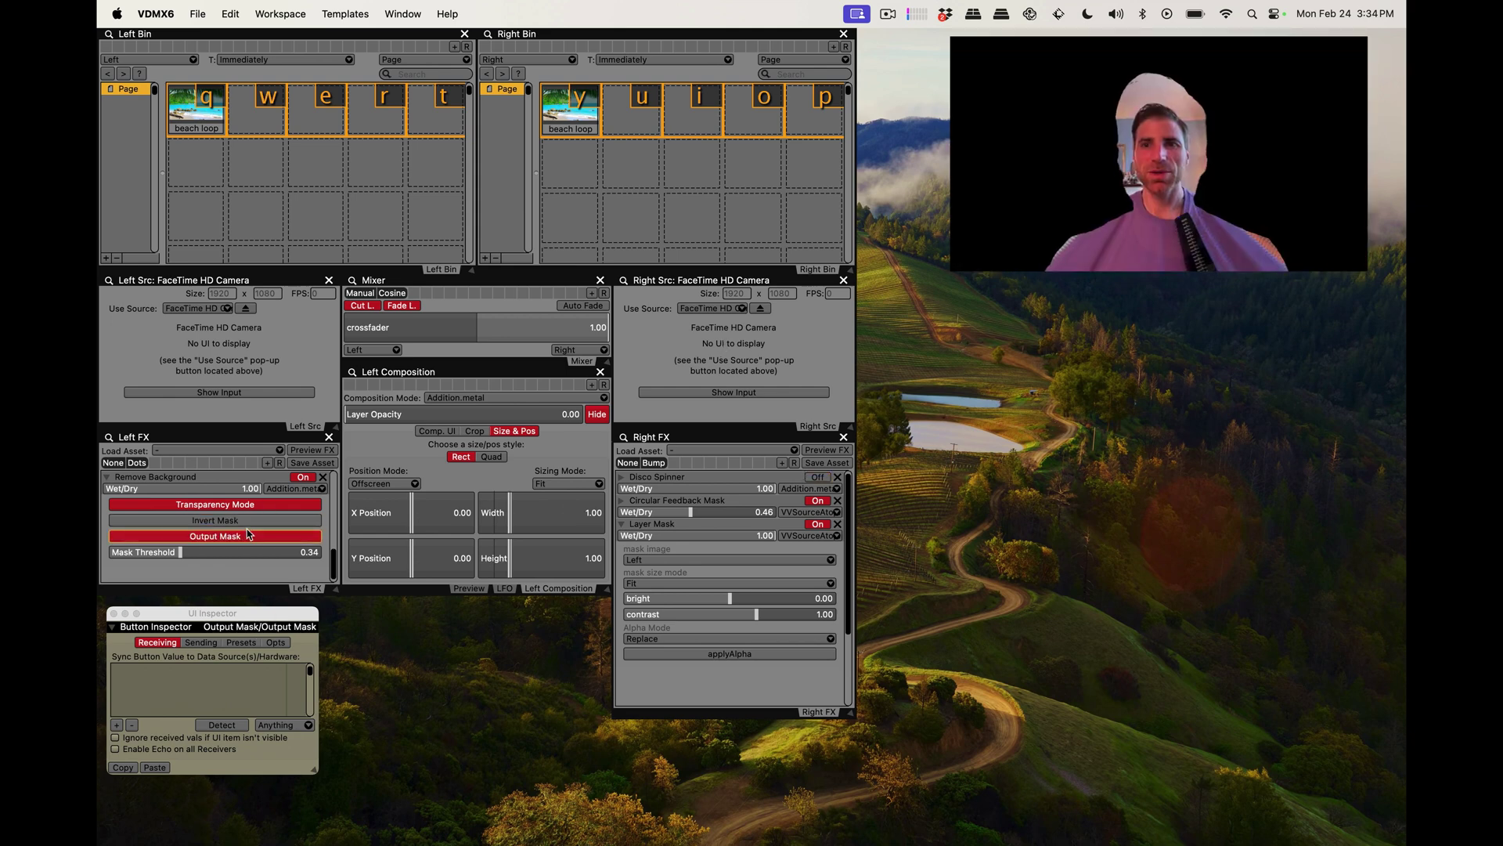
pyautogui.click(251, 507)
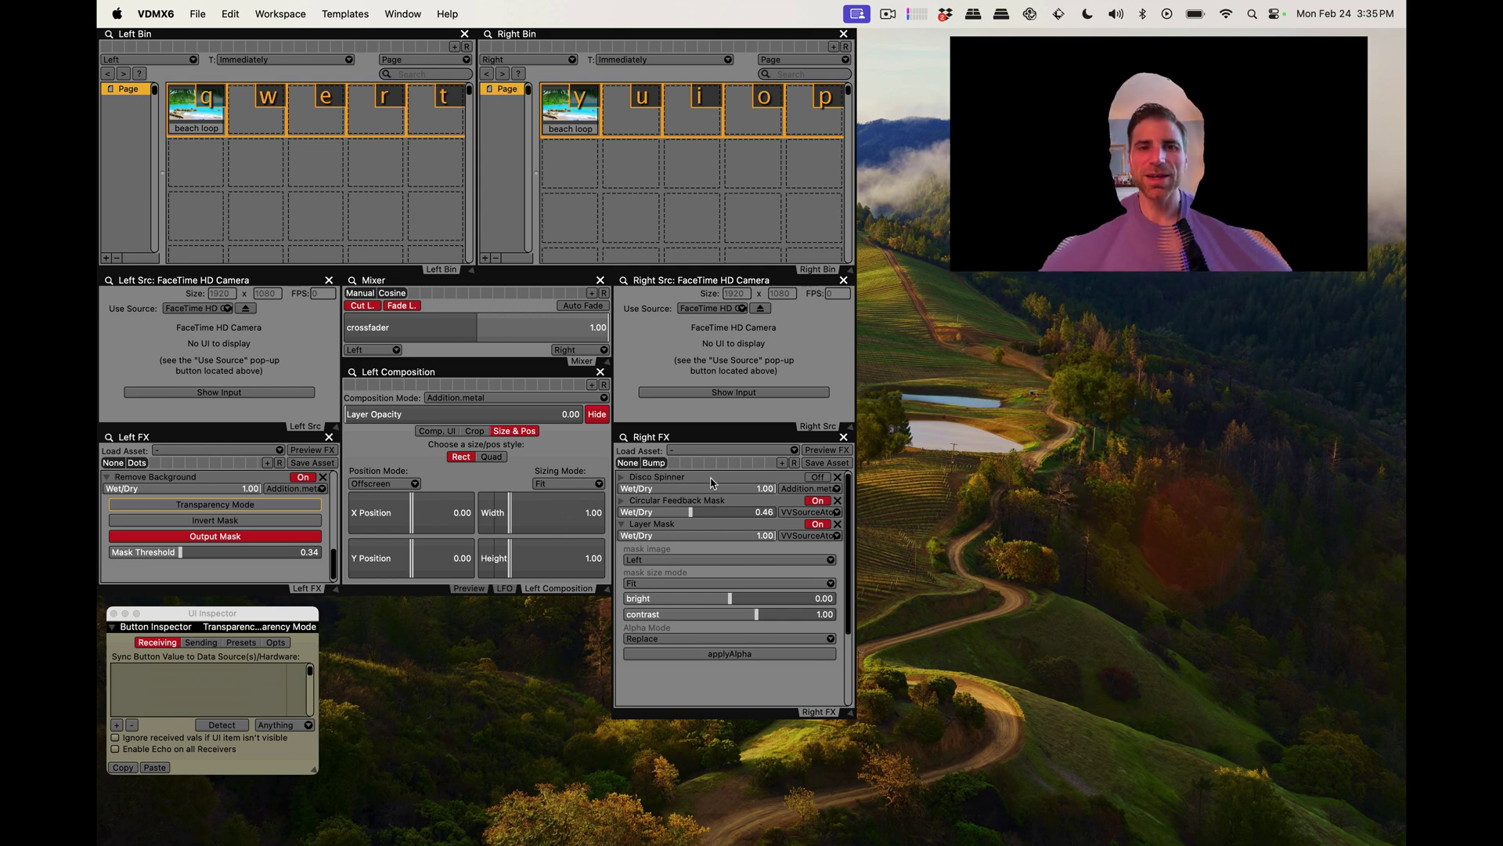
# In the Workspace Inspector's Layers tab, add Layer 1, Layer 2 and Layer 3 after Right, then select Layer 1
pyautogui.press('super+i')
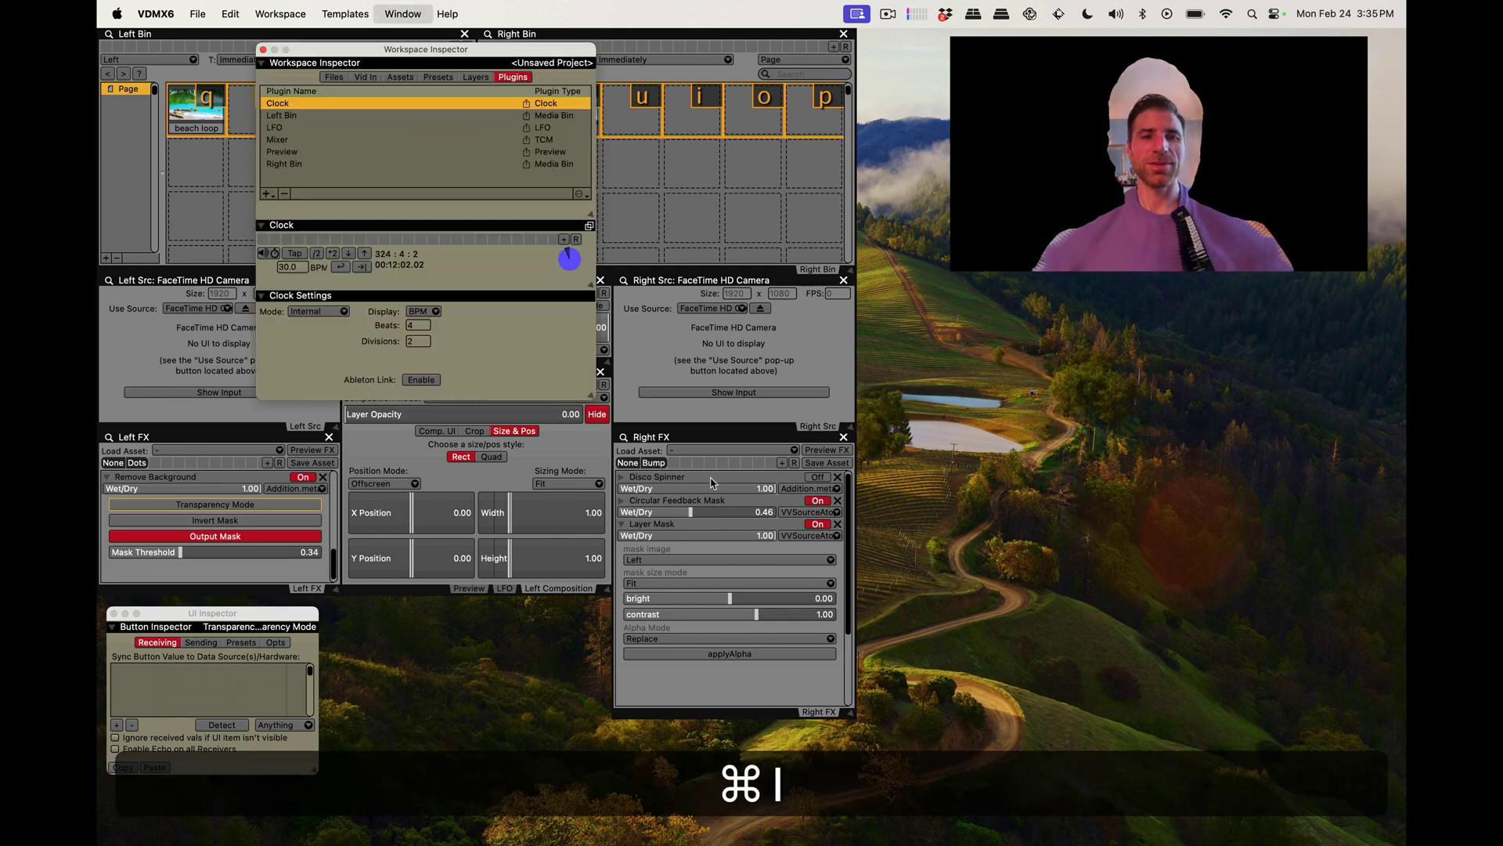
pyautogui.click(366, 77)
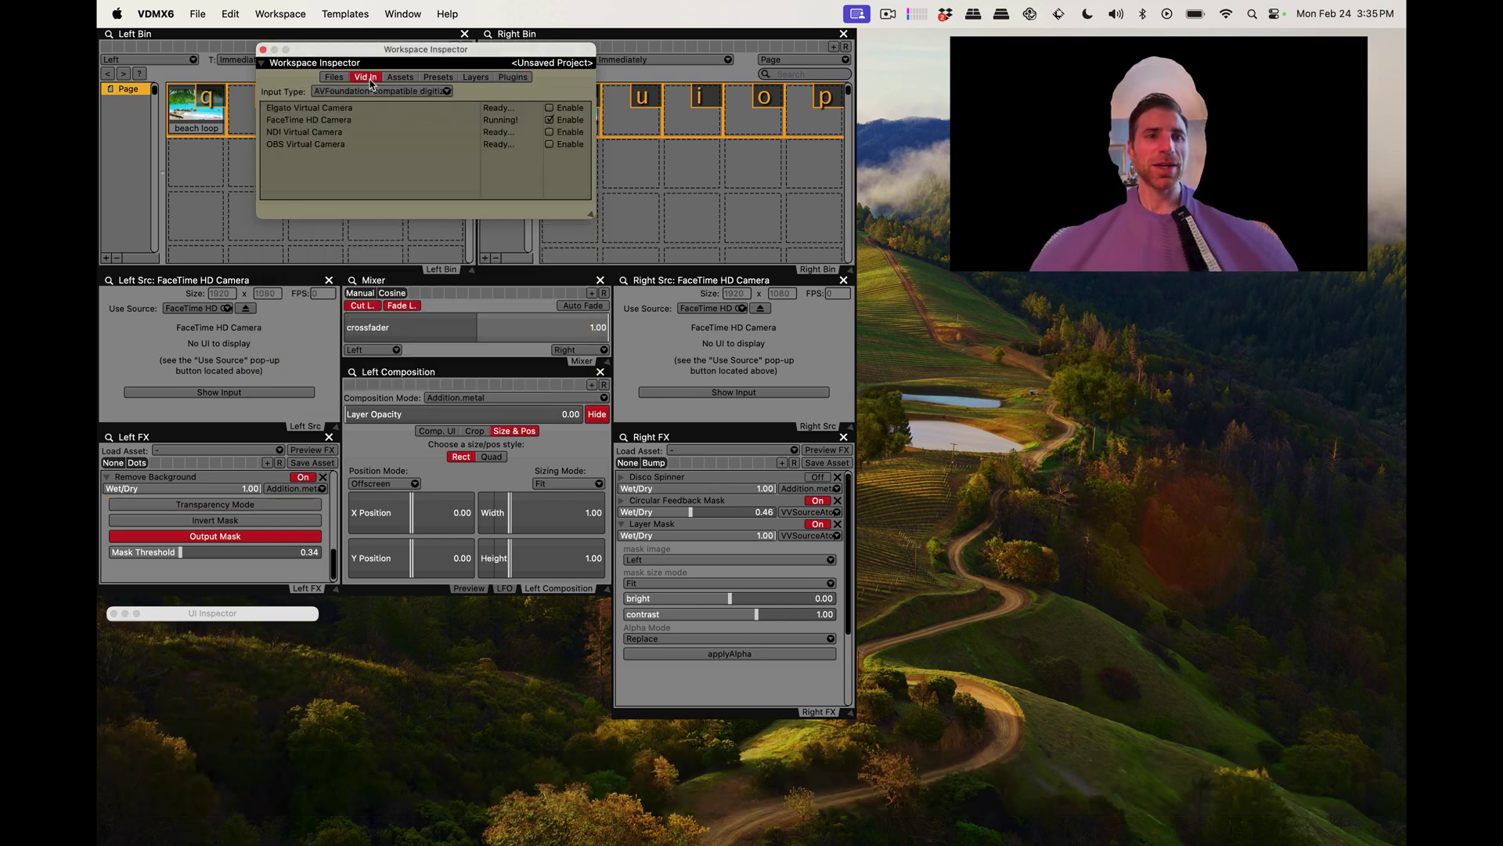
pyautogui.click(335, 76)
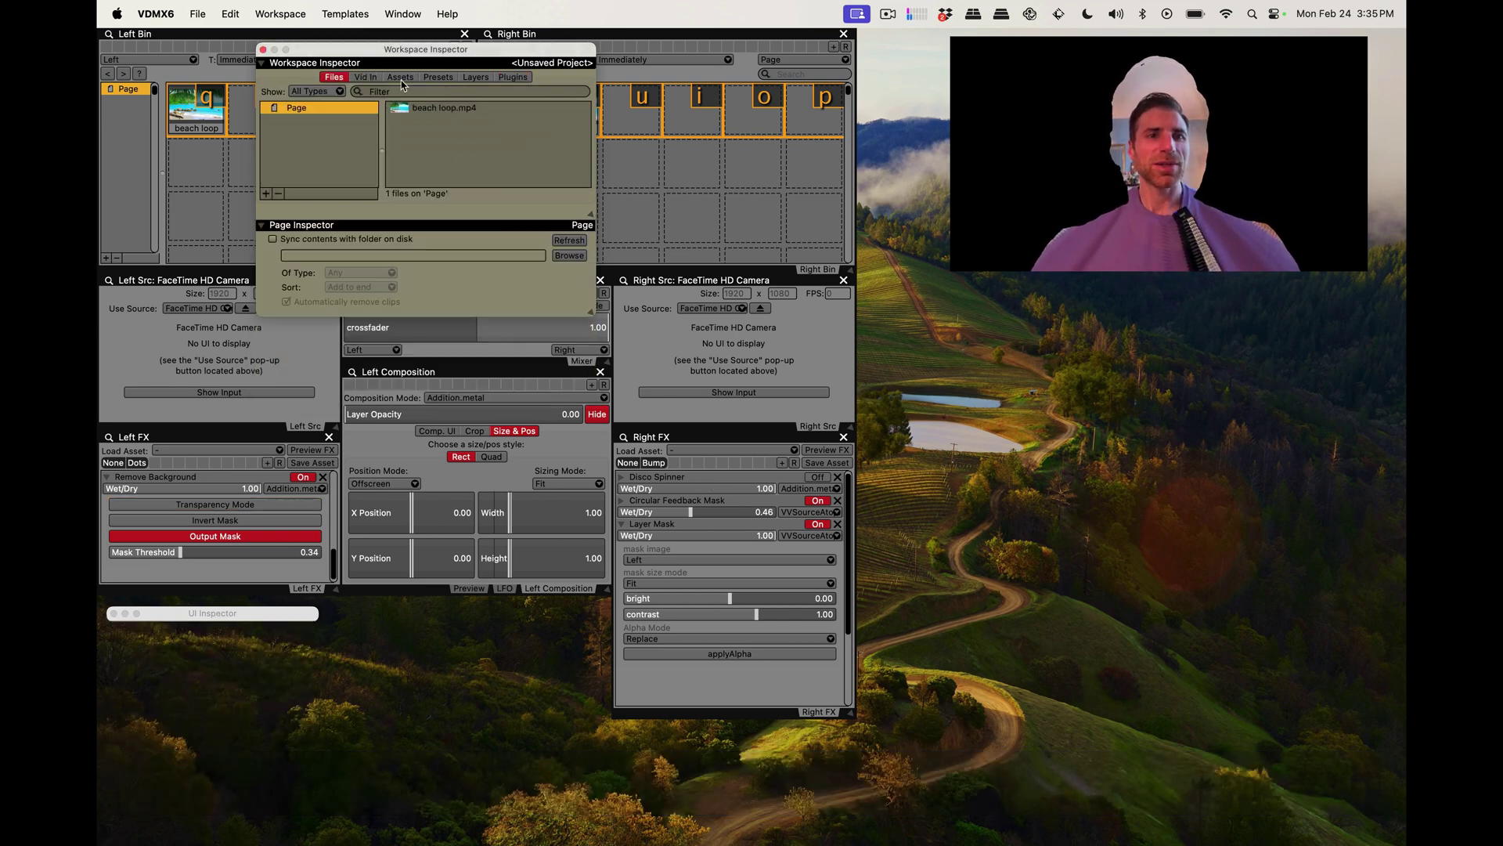
pyautogui.click(474, 77)
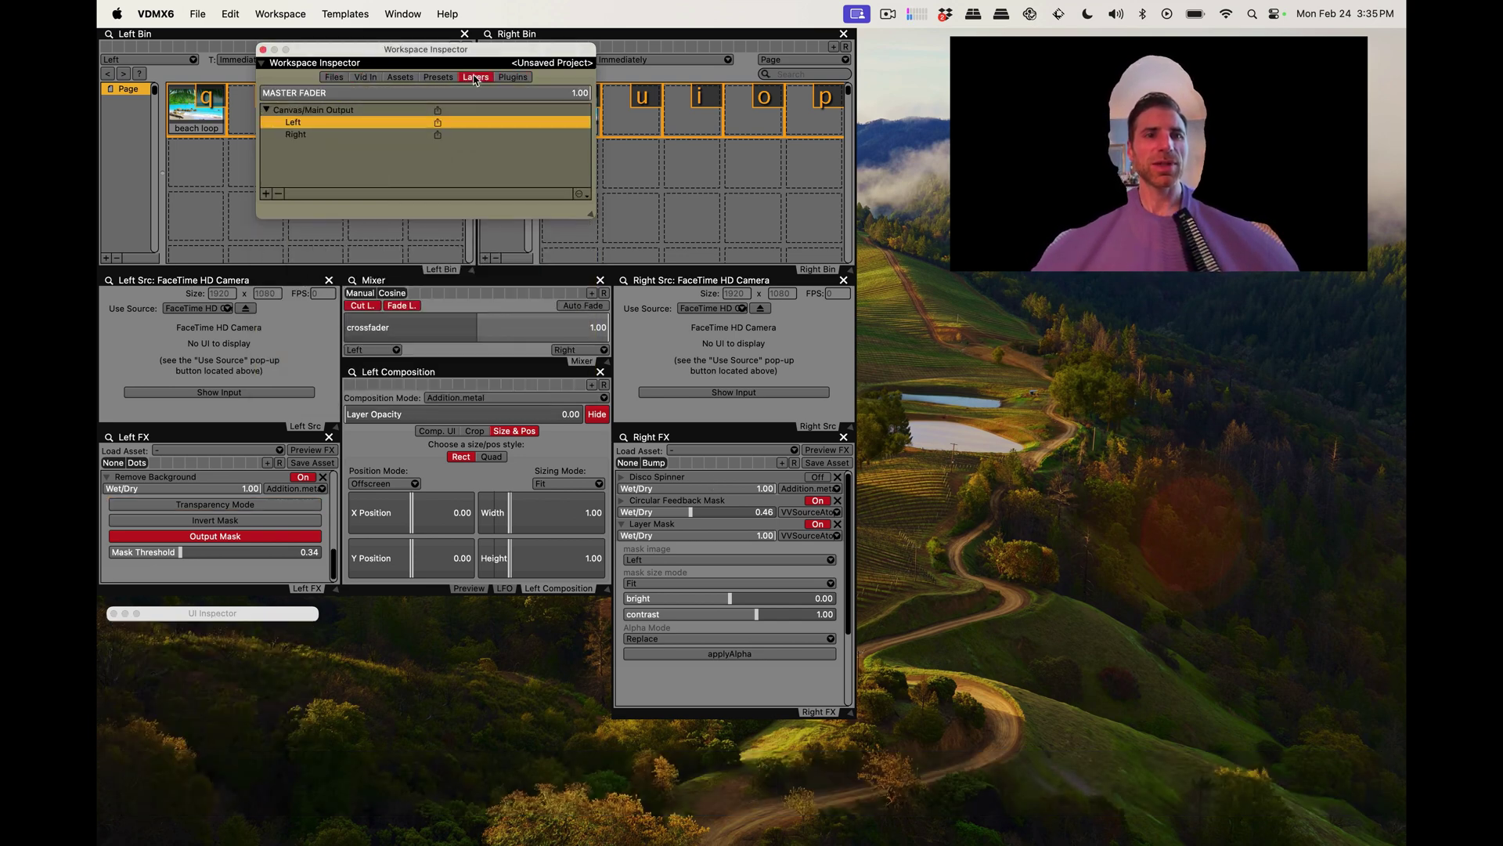
pyautogui.click(295, 134)
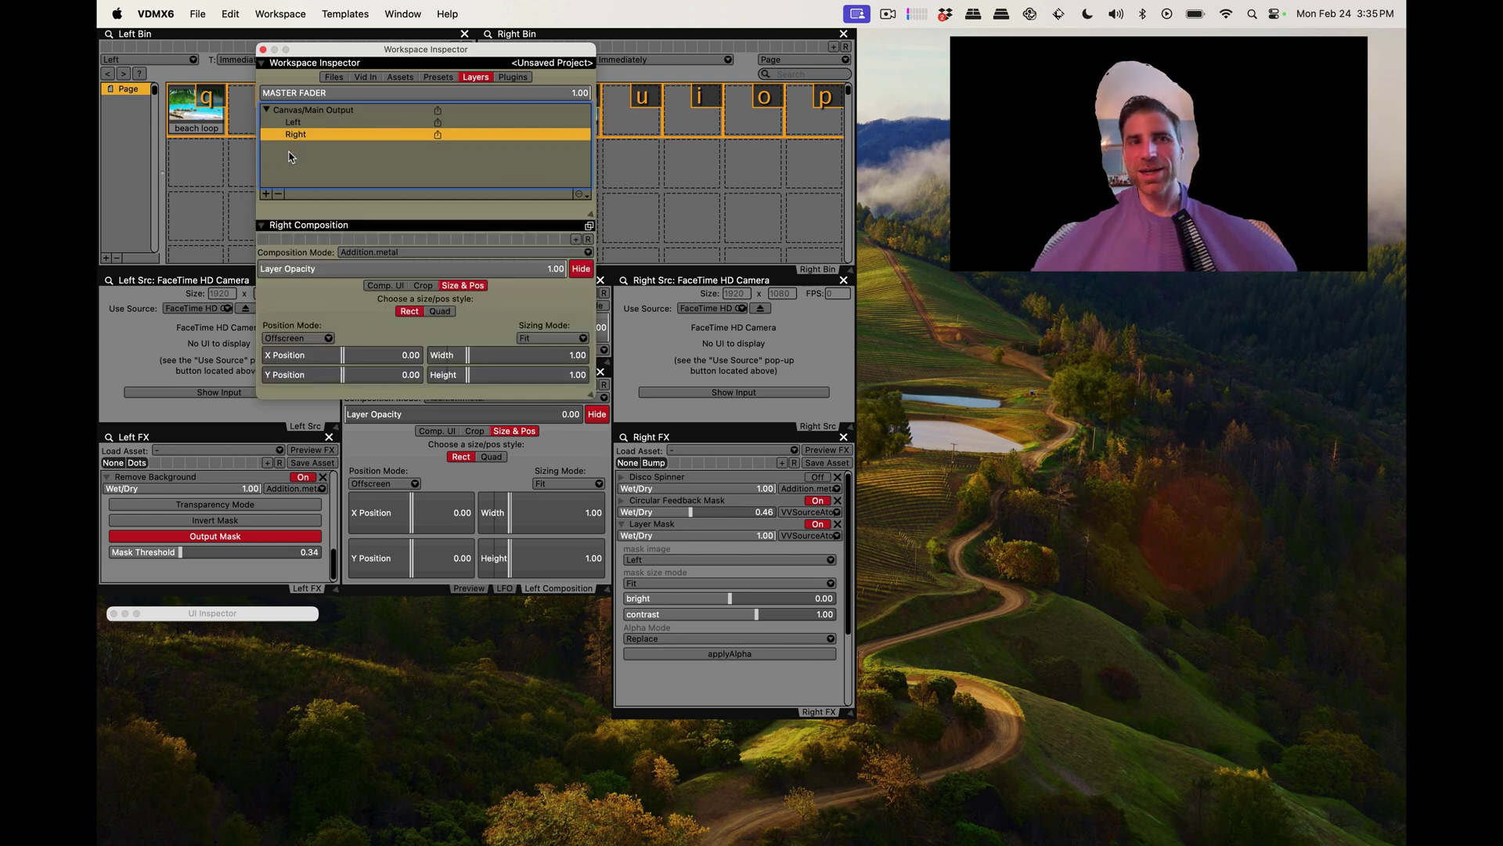
pyautogui.click(267, 194)
pyautogui.click(267, 194)
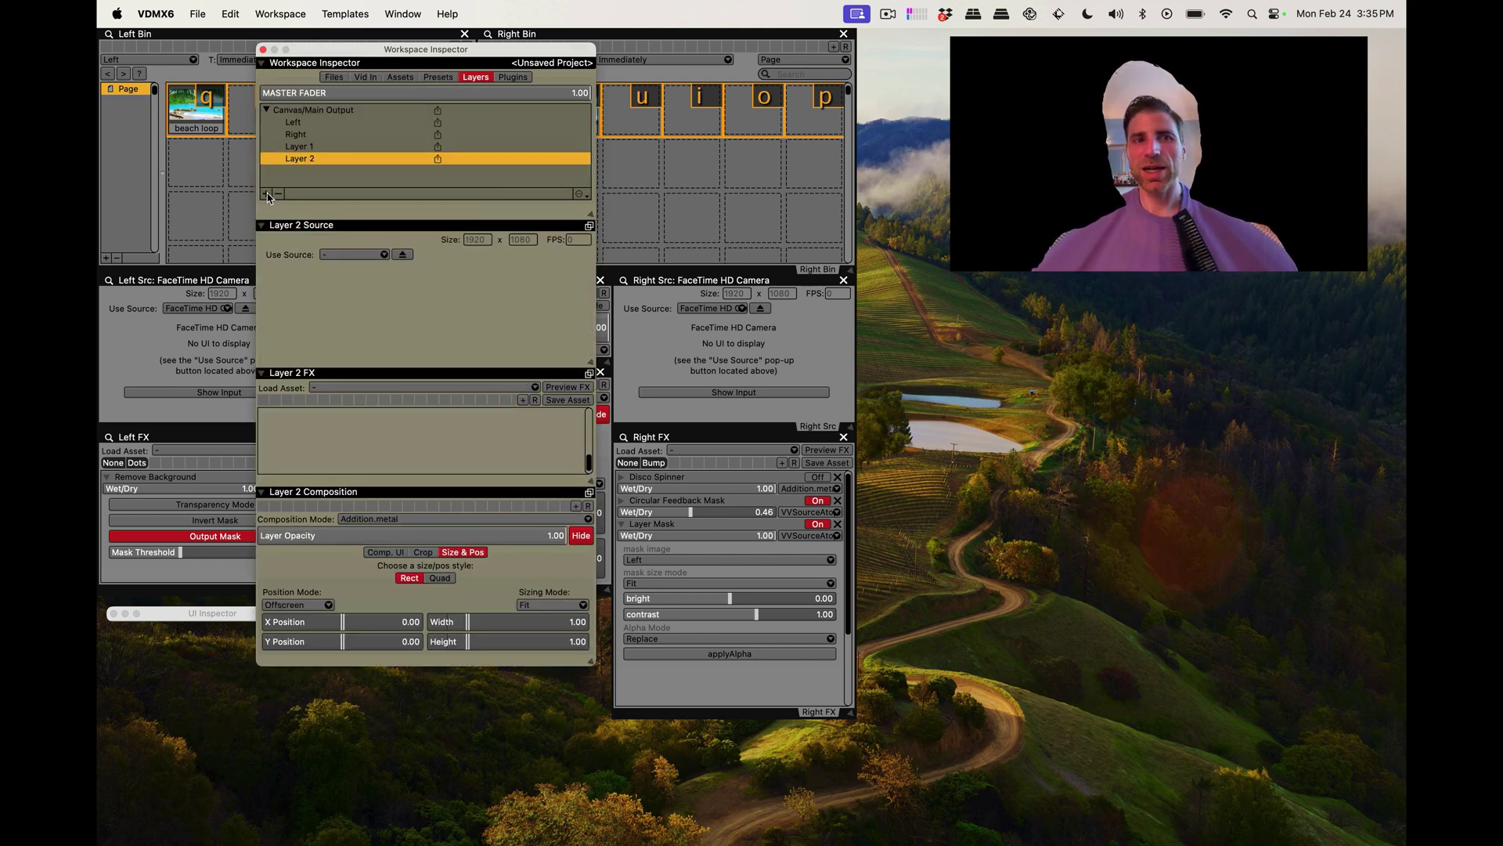
pyautogui.click(267, 194)
pyautogui.click(320, 148)
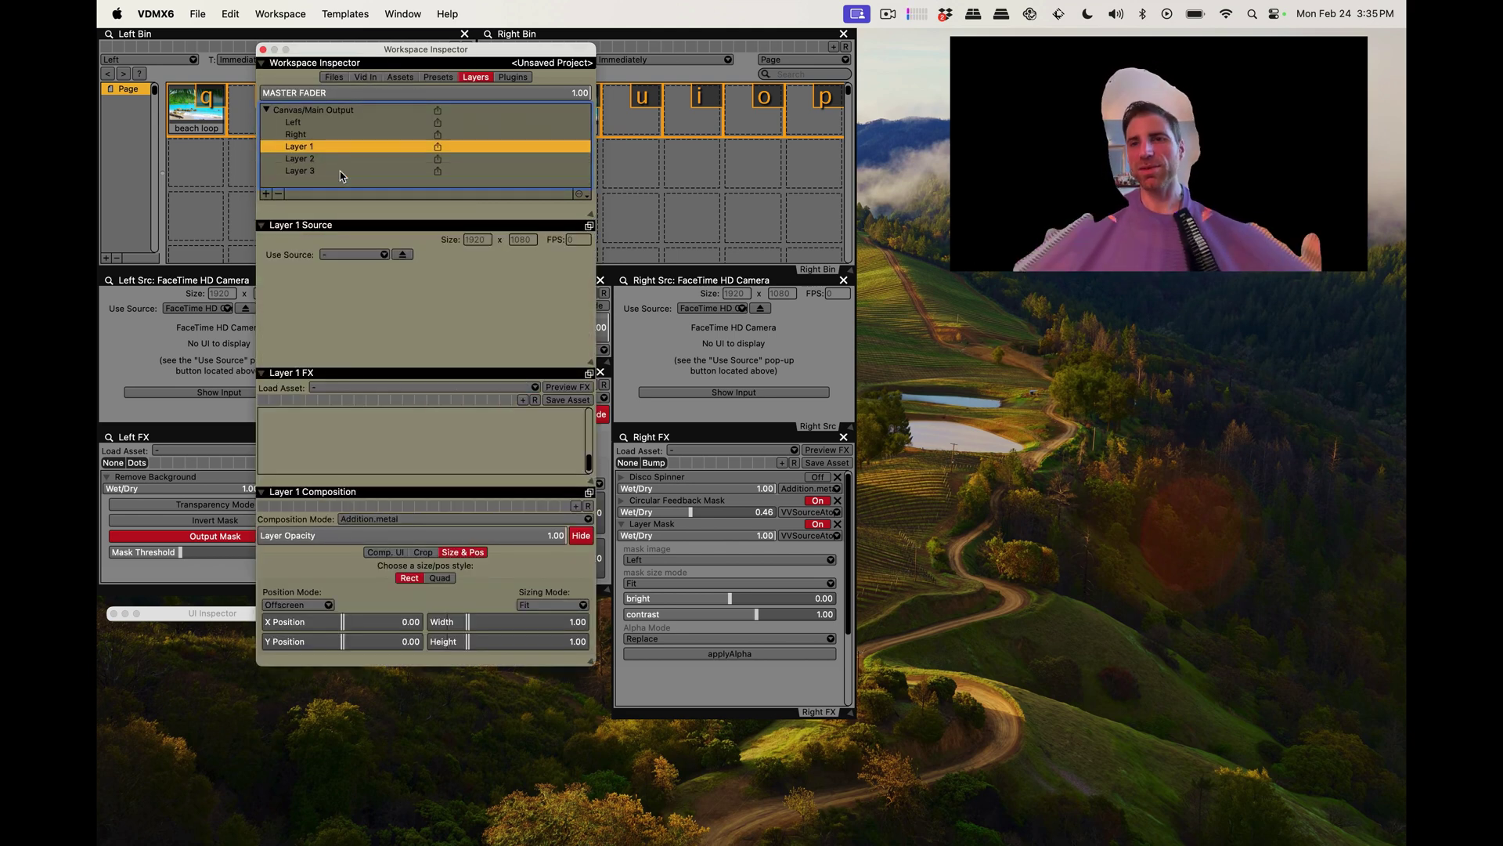